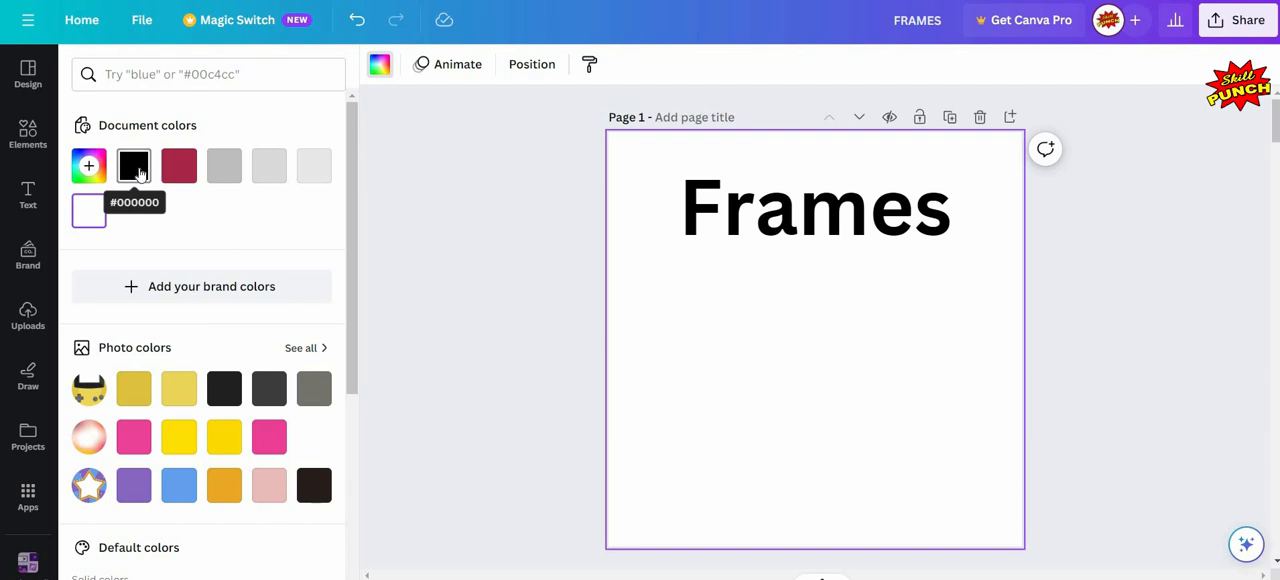
# - Set the background colour of page 1 to black (#000000)
pyautogui.click(140, 174)
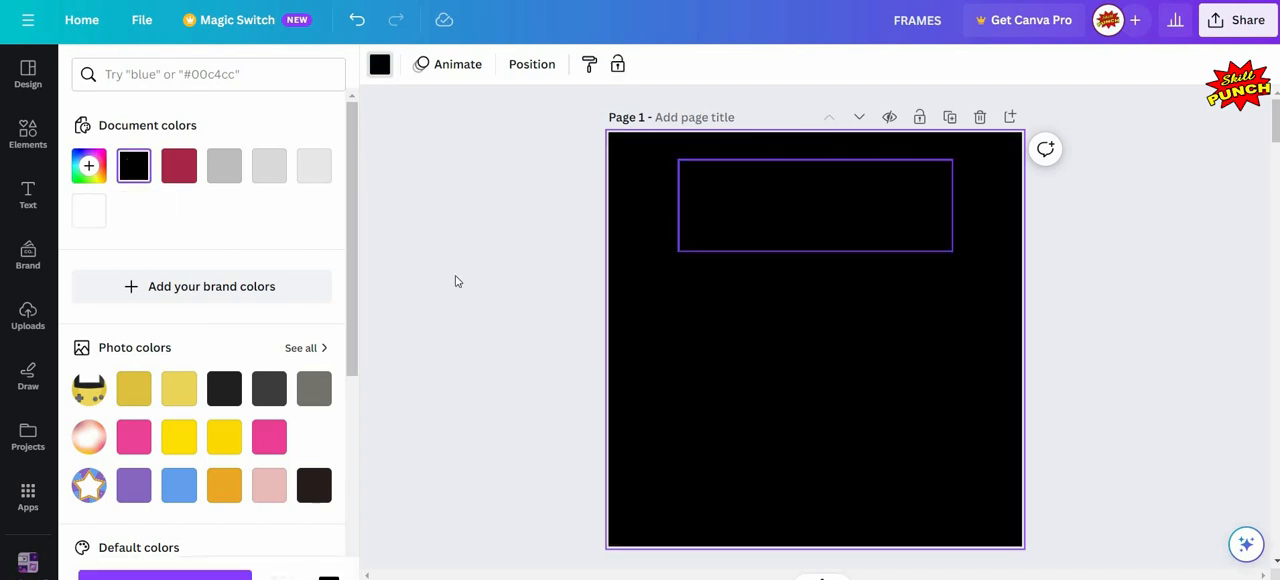
pyautogui.click(362, 277)
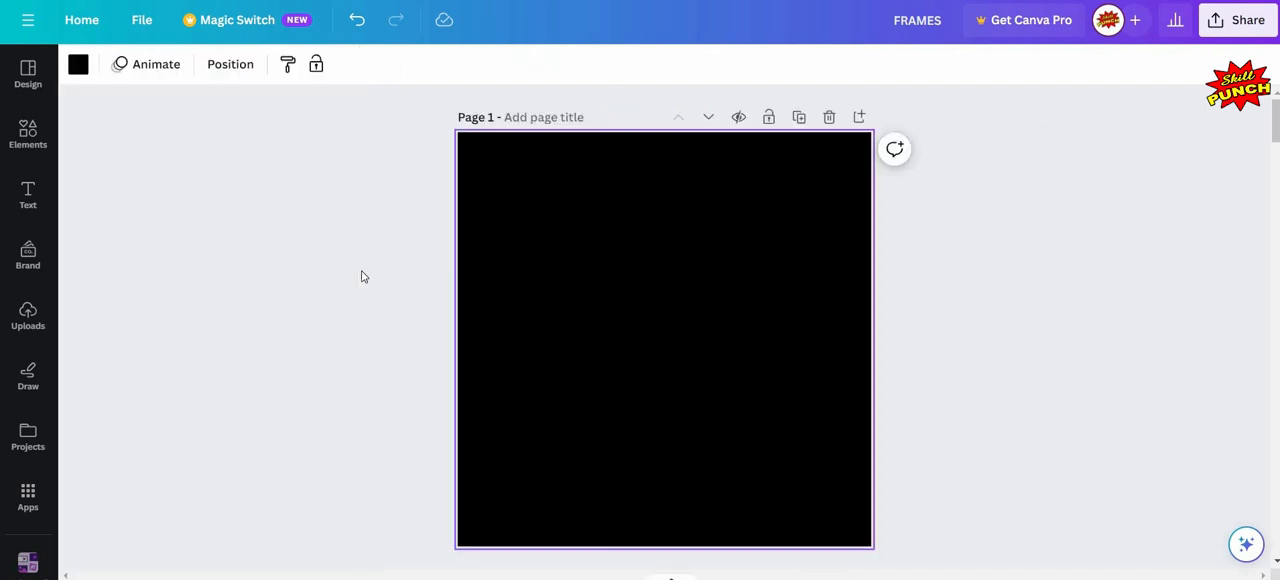
pyautogui.click(170, 271)
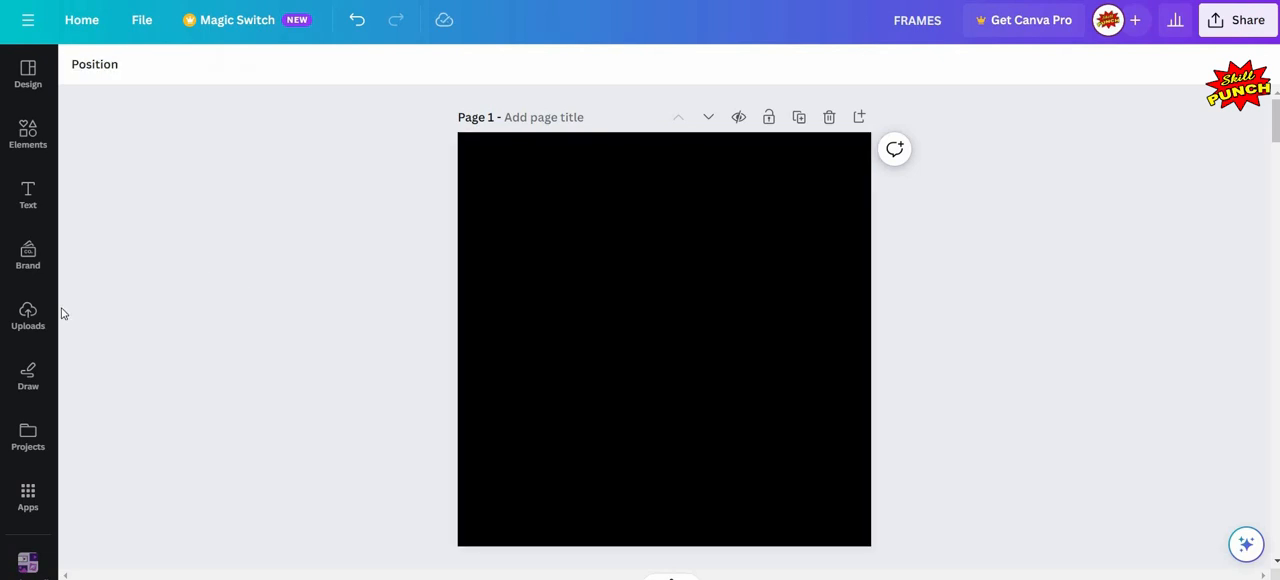
# - Insert the scalloped circle frame from the Frames collection onto page 1
pyautogui.click(30, 322)
pyautogui.click(28, 193)
pyautogui.click(26, 148)
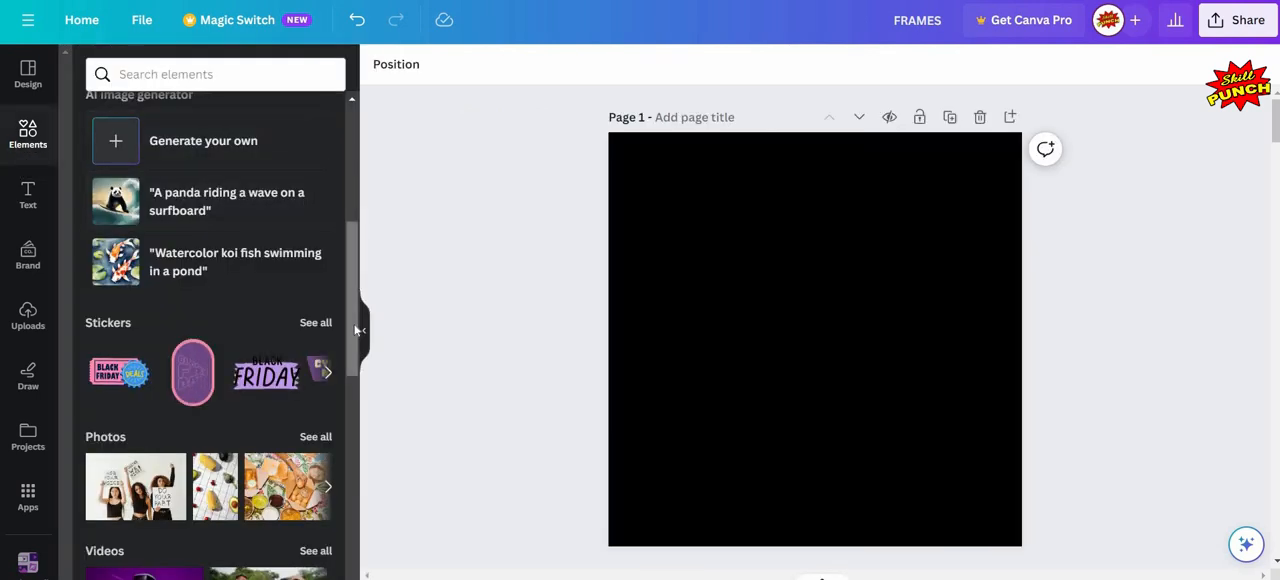
pyautogui.moveTo(355, 330); pyautogui.dragTo(364, 455)
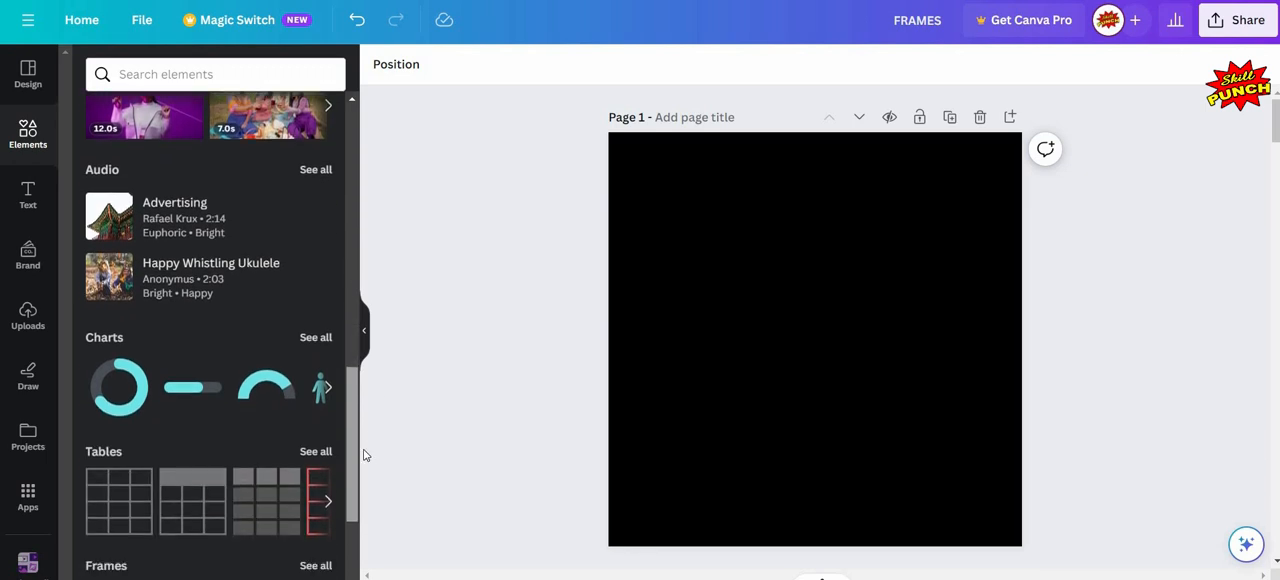
pyautogui.scroll(-3, 129, 383)
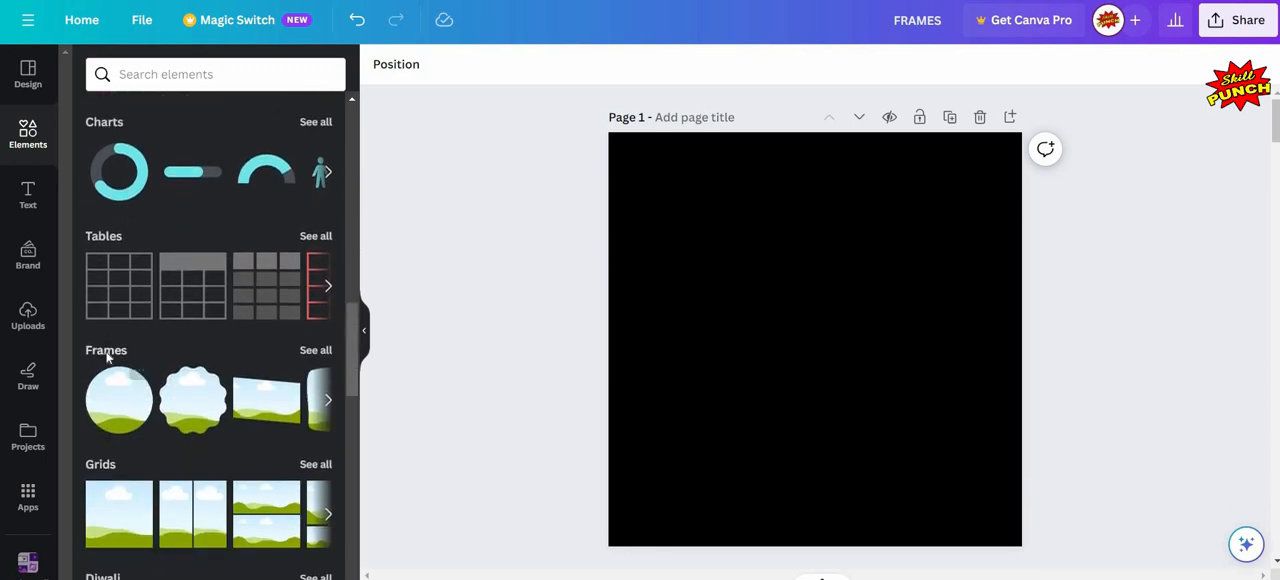
pyautogui.click(106, 352)
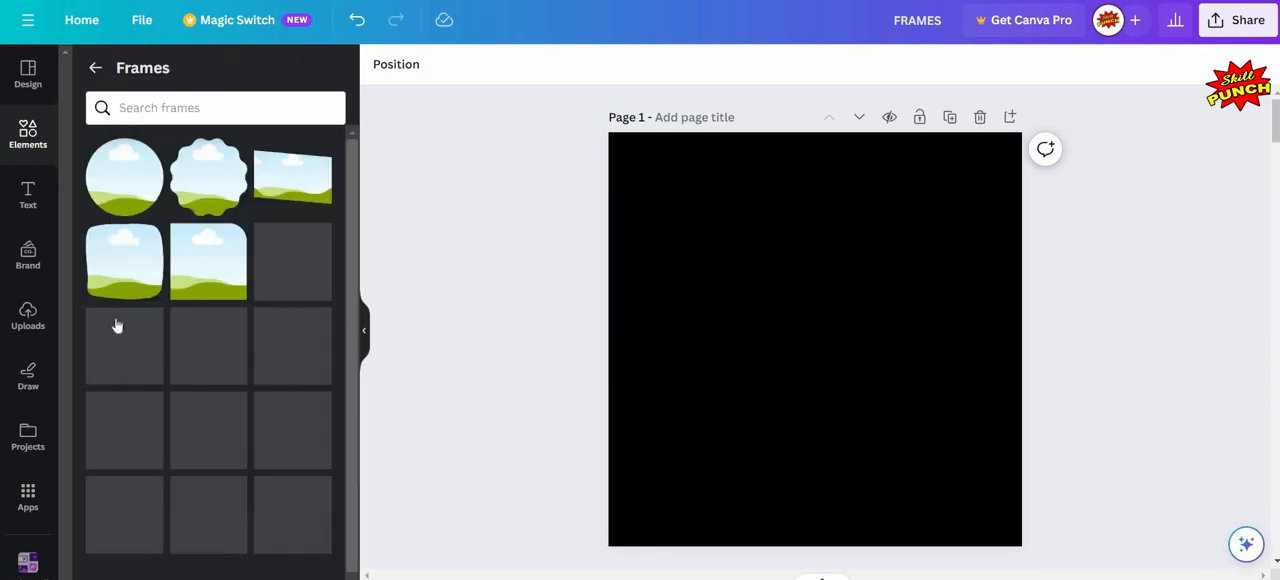
pyautogui.click(210, 192)
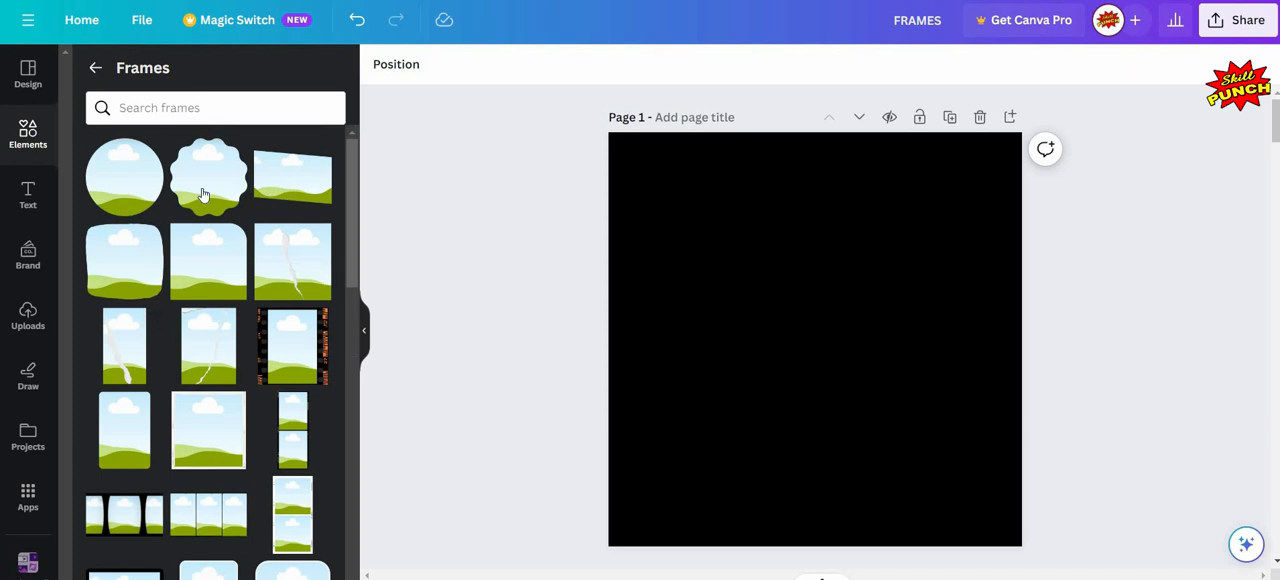
pyautogui.click(365, 331)
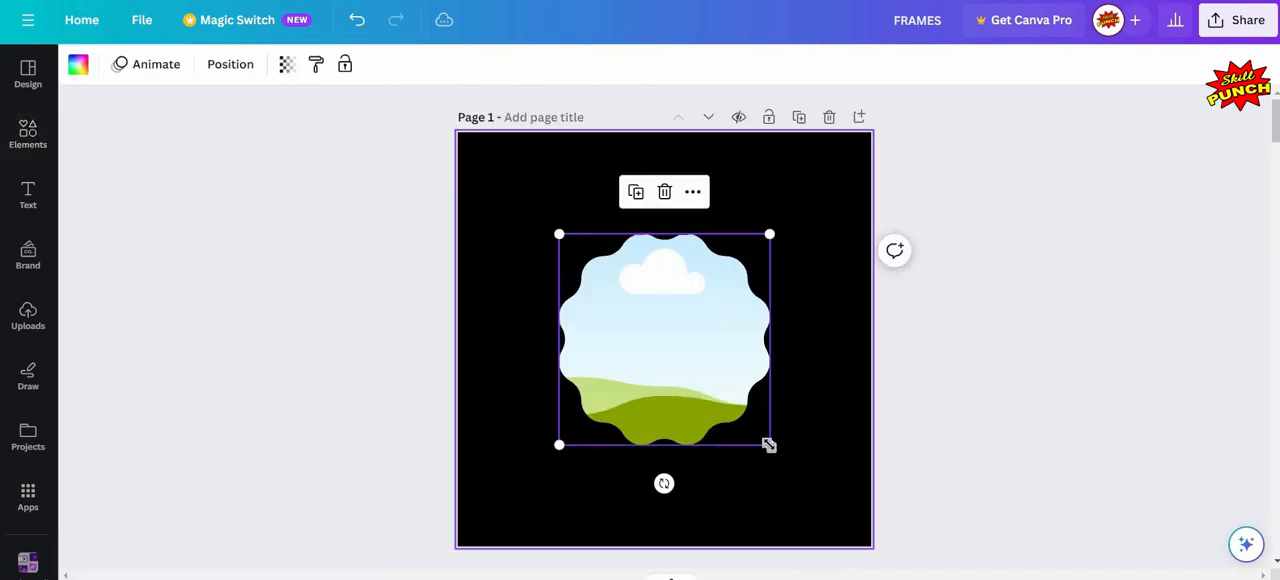
pyautogui.click(346, 276)
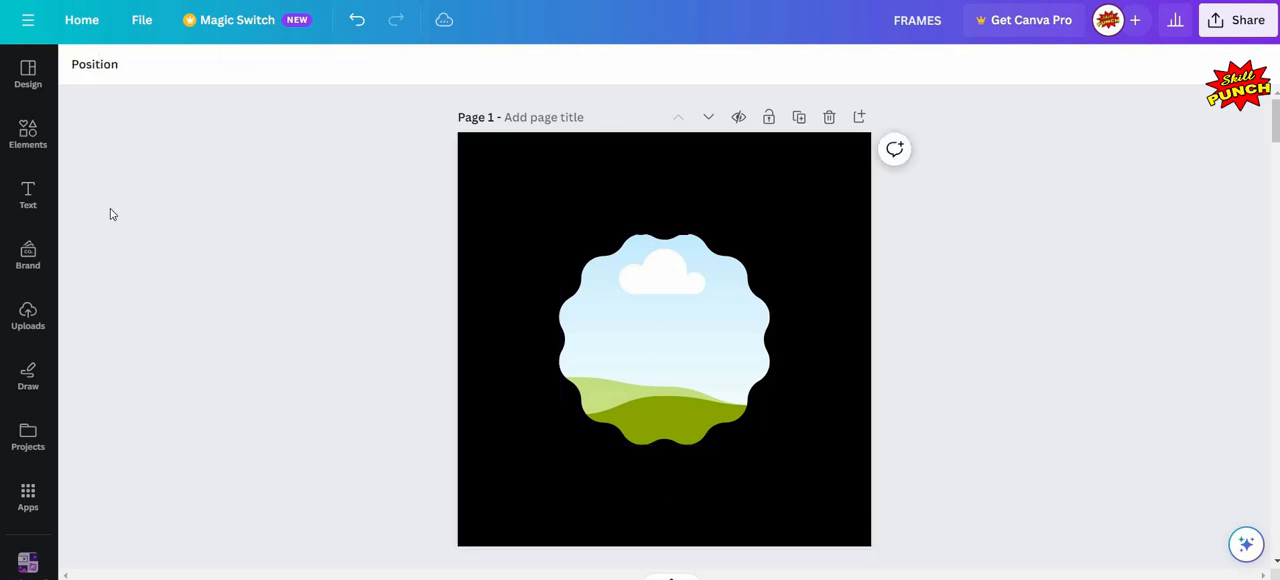
# - Fill the scalloped frame on page 1 with the trending photo of two women against a pink and blue background
pyautogui.click(22, 140)
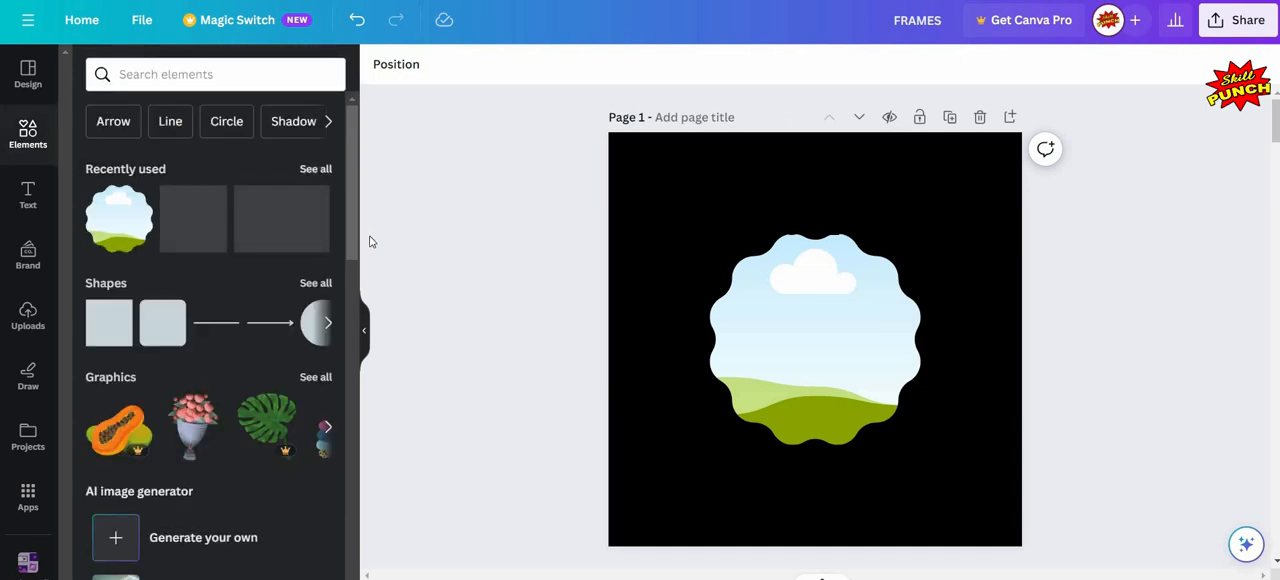
pyautogui.scroll(-5, 377, 279)
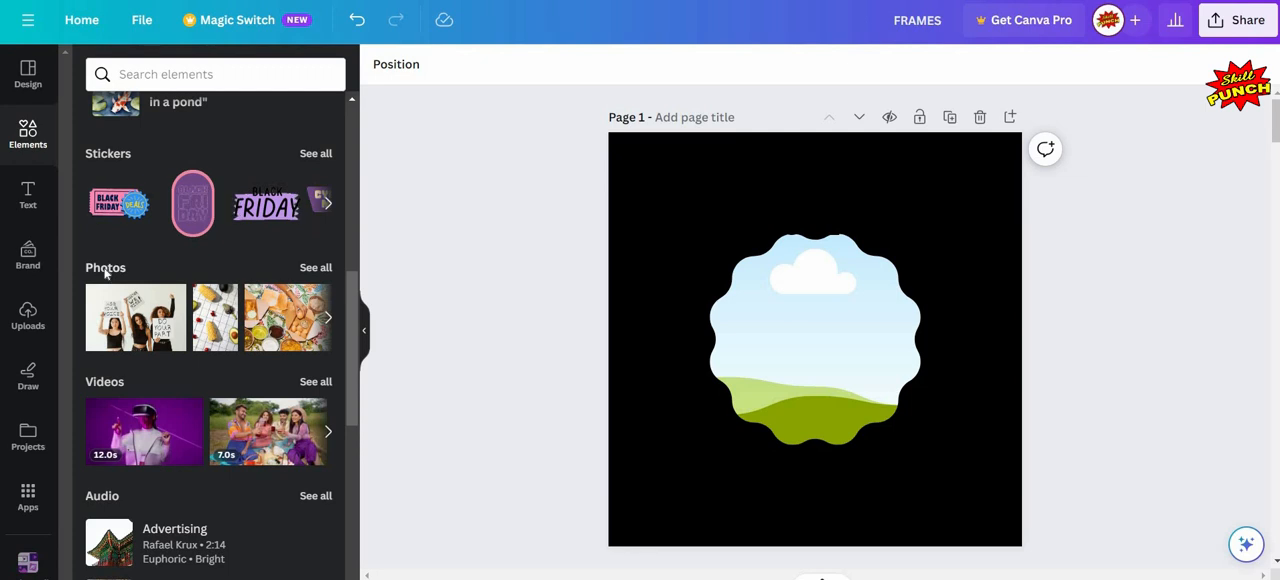
pyautogui.click(103, 269)
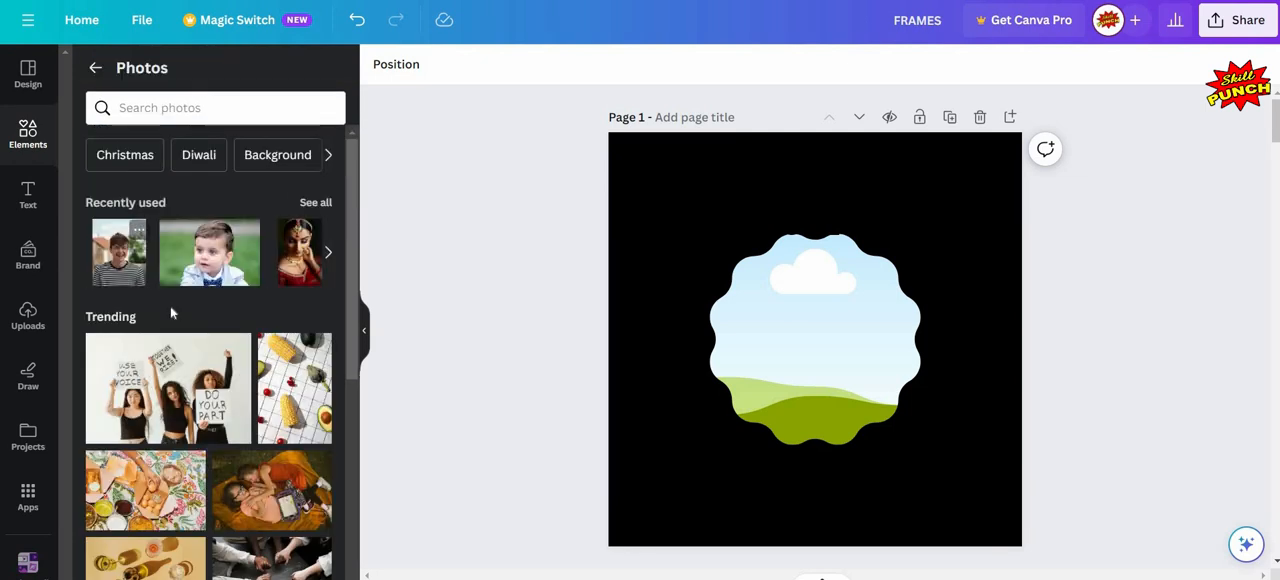
pyautogui.scroll(-3, 171, 313)
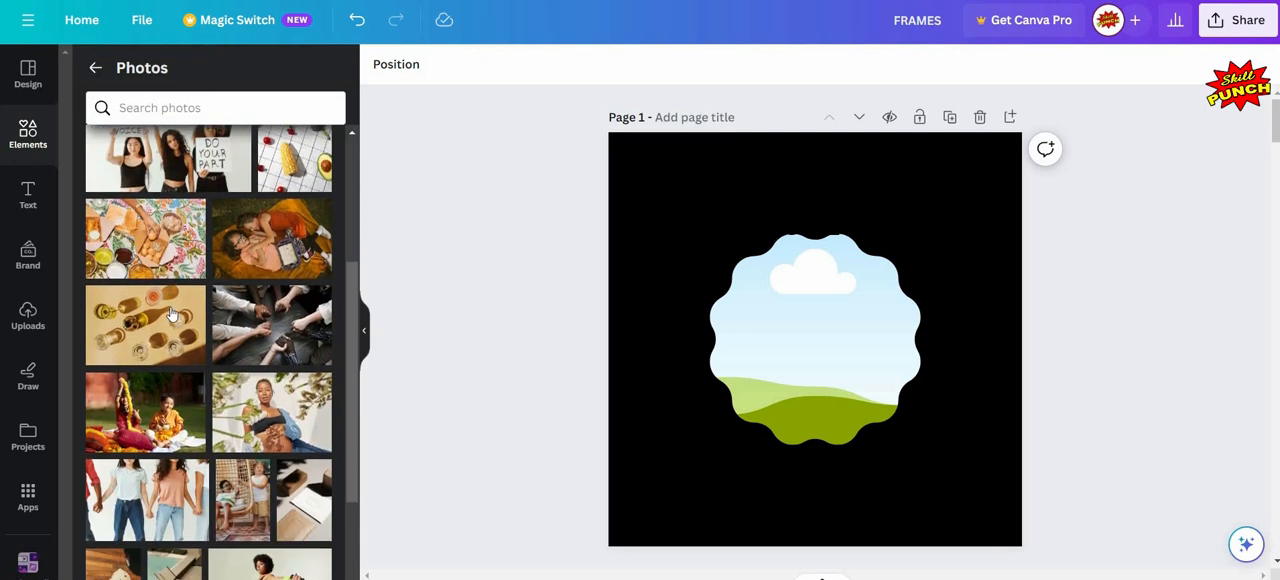
pyautogui.scroll(1, 171, 313)
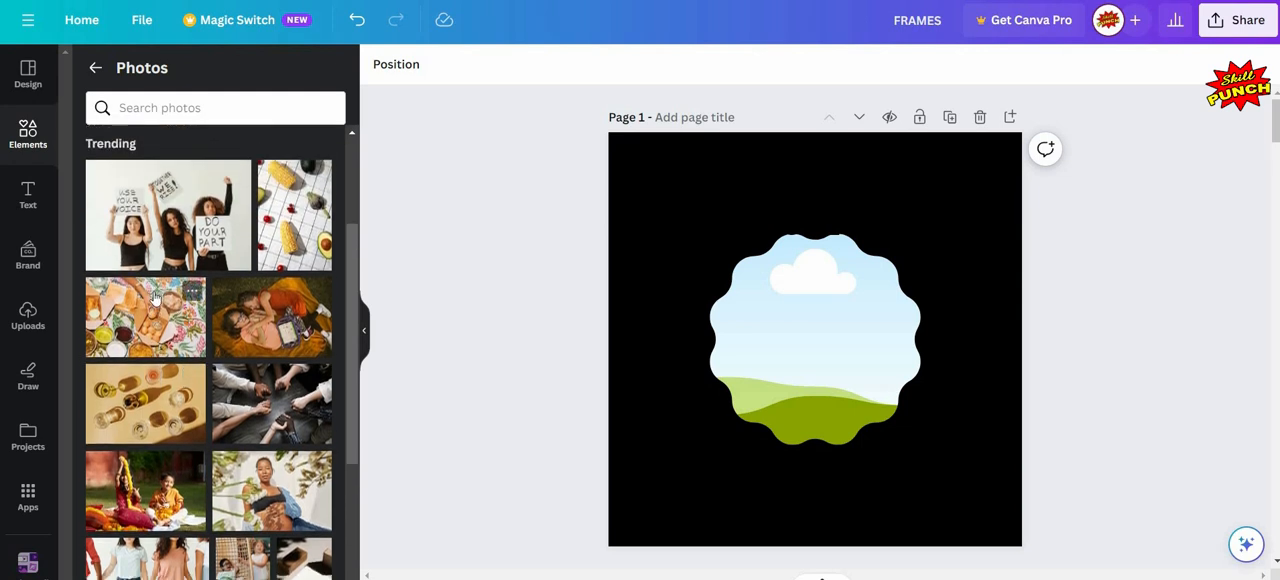
pyautogui.scroll(-3, 157, 300)
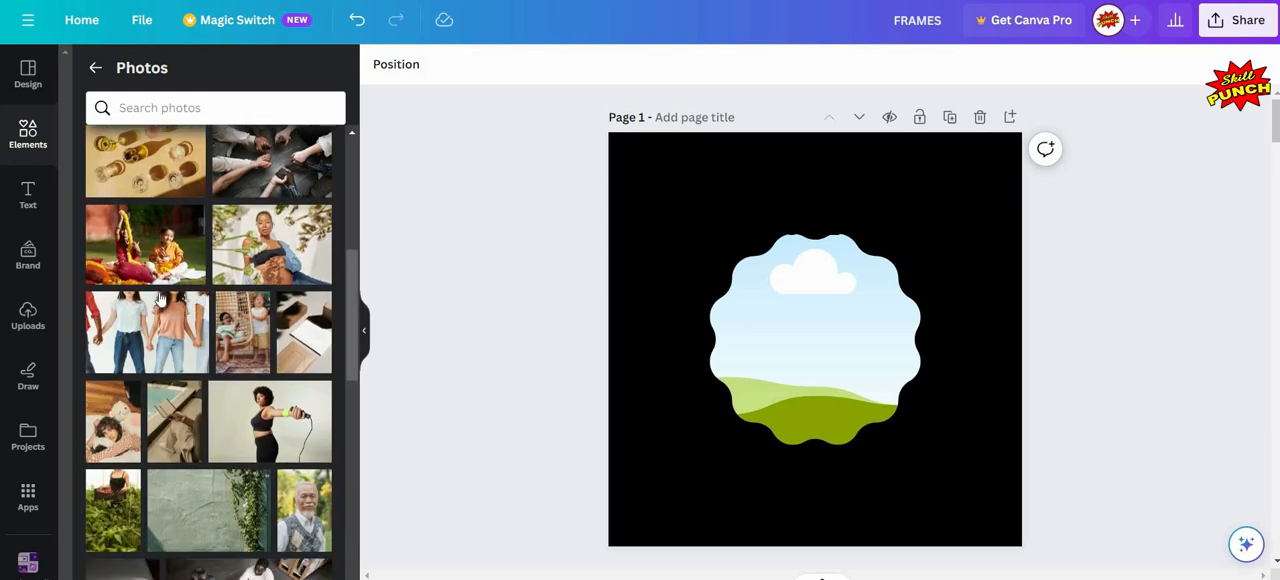
pyautogui.scroll(-2, 159, 299)
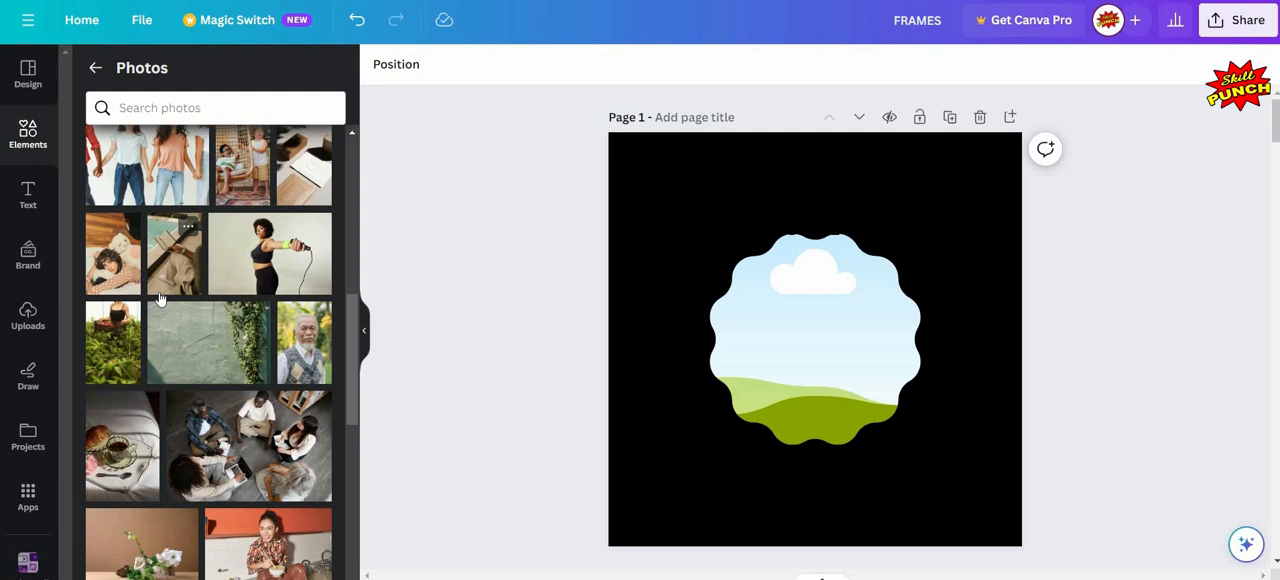
pyautogui.scroll(-3, 159, 298)
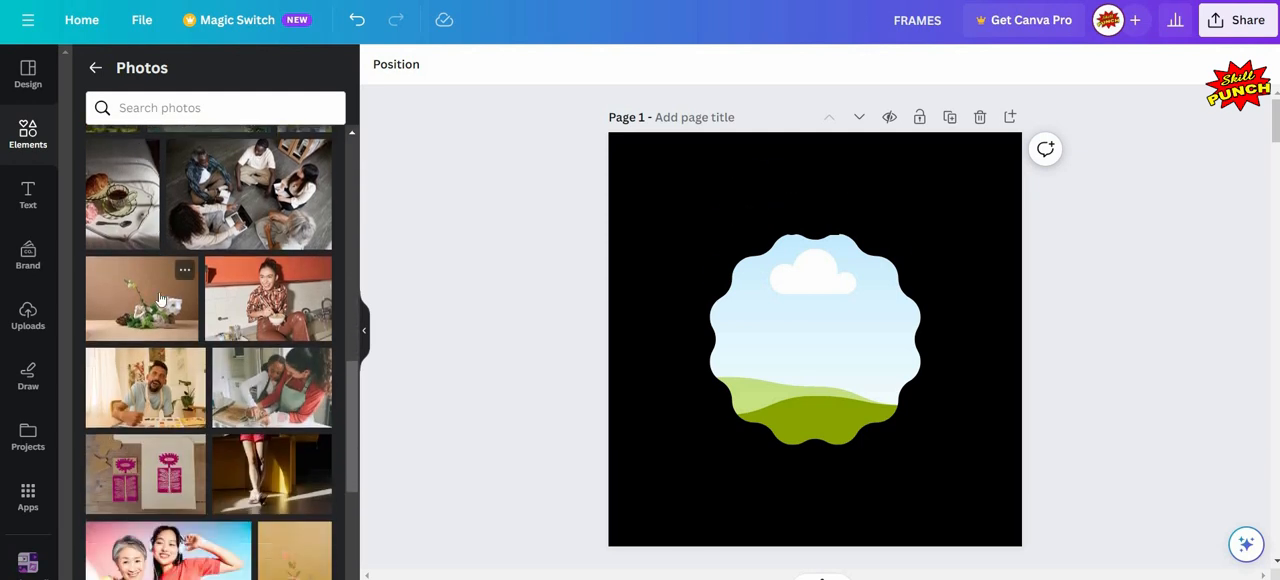
pyautogui.scroll(-2, 160, 300)
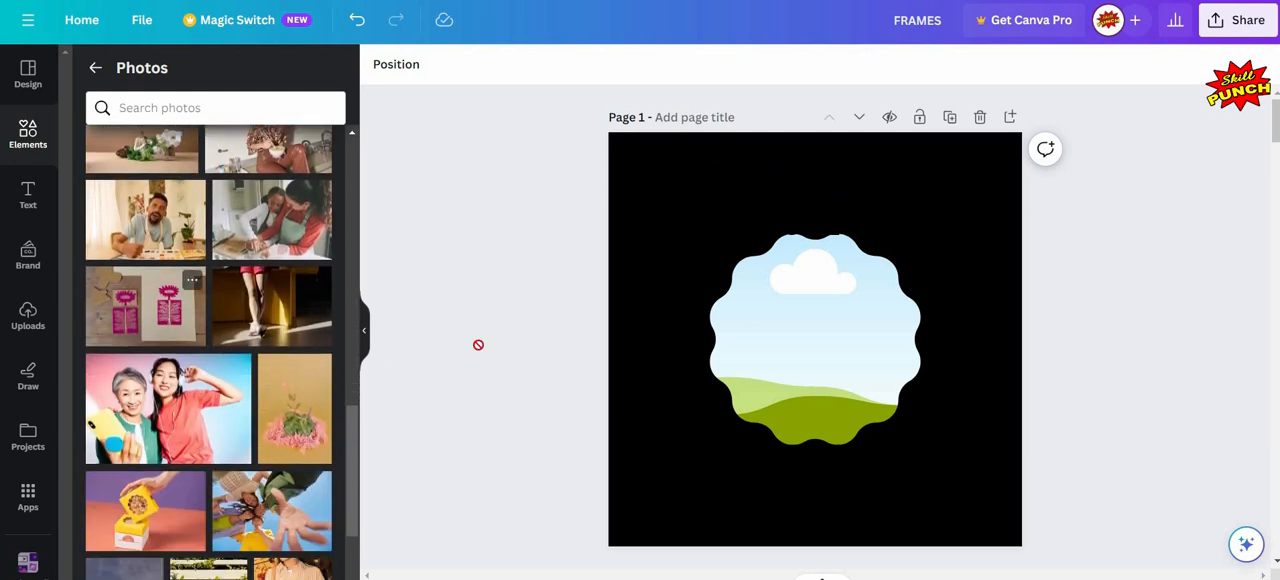
pyautogui.moveTo(168, 408)
pyautogui.mouseDown()
pyautogui.moveTo(594, 443)
pyautogui.moveTo(735, 360)
pyautogui.mouseUp()
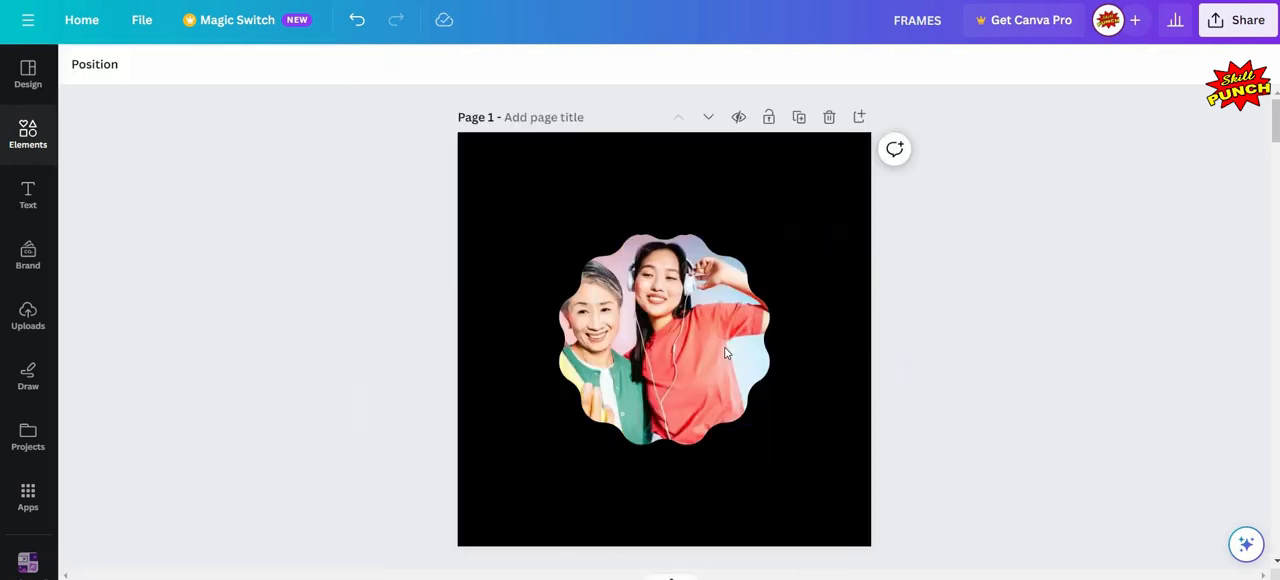
pyautogui.click(364, 330)
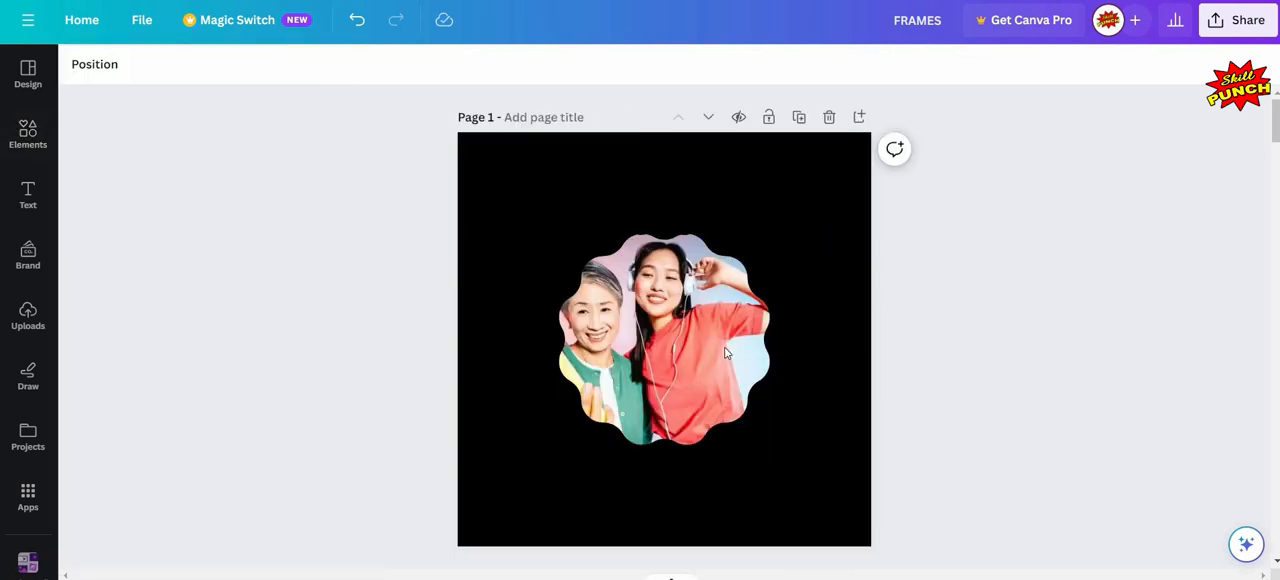
# - Move the photo-filled frame around page 1 and bring it back to the centre of the page
pyautogui.click(687, 358)
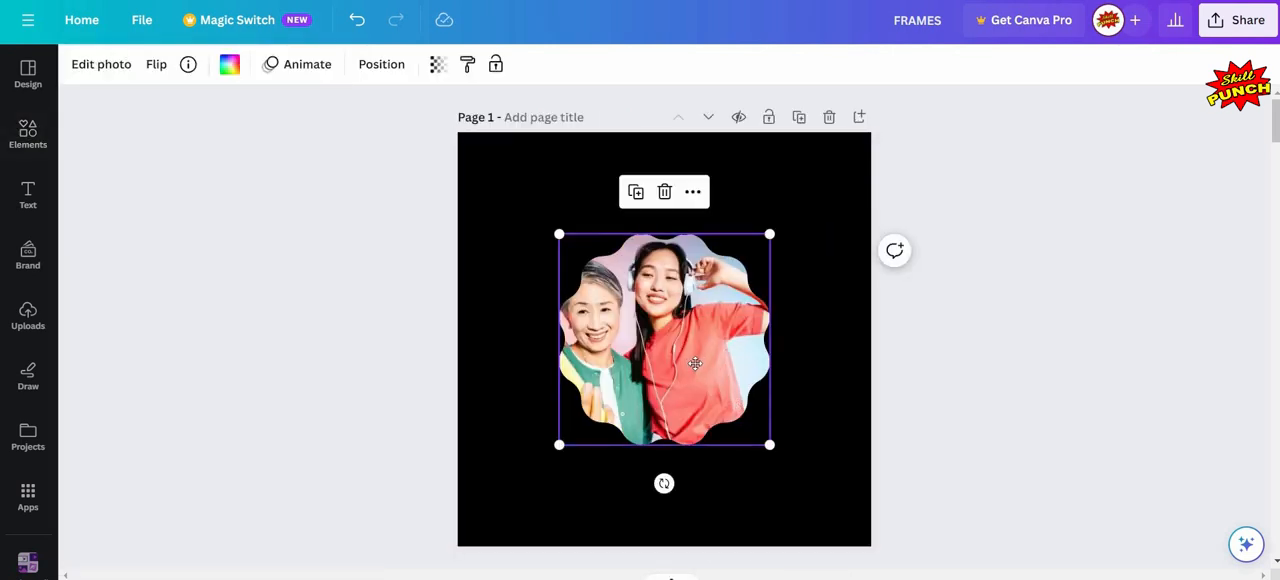
pyautogui.moveTo(686, 360); pyautogui.dragTo(688, 363)
pyautogui.press('Right')
pyautogui.press('Down')
pyautogui.press('Left')
pyautogui.press('Left')
pyautogui.press('Up')
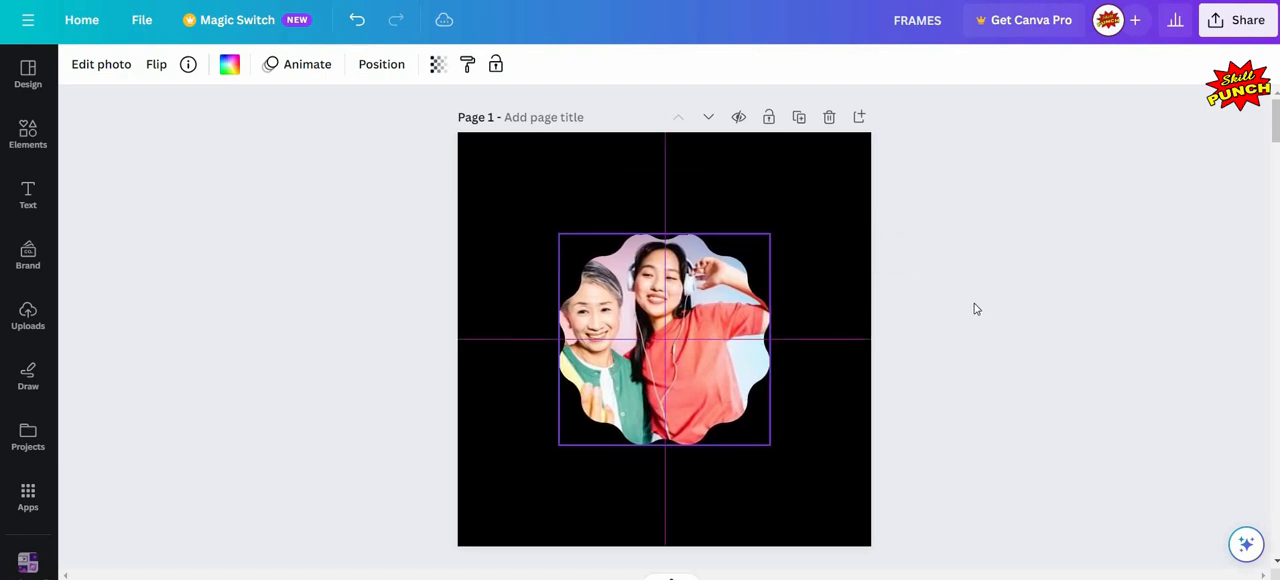
pyautogui.click(980, 309)
# - Select the T-shirt frame on page 2 and search the photo library for "abstract"
pyautogui.scroll(-5, 910, 320)
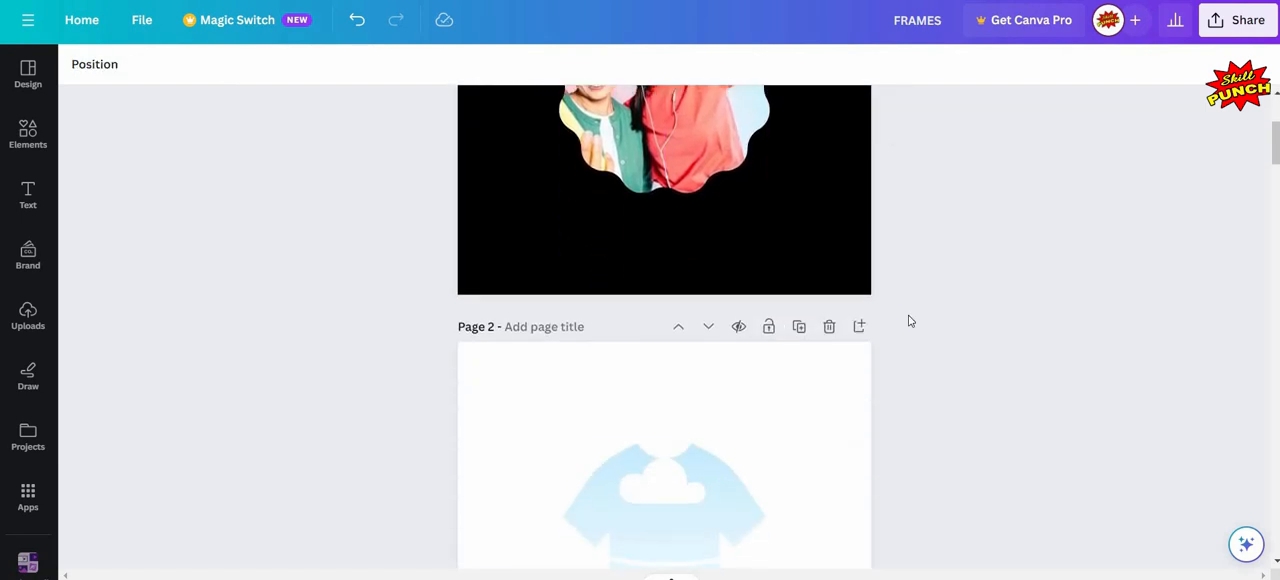
pyautogui.scroll(-3, 910, 320)
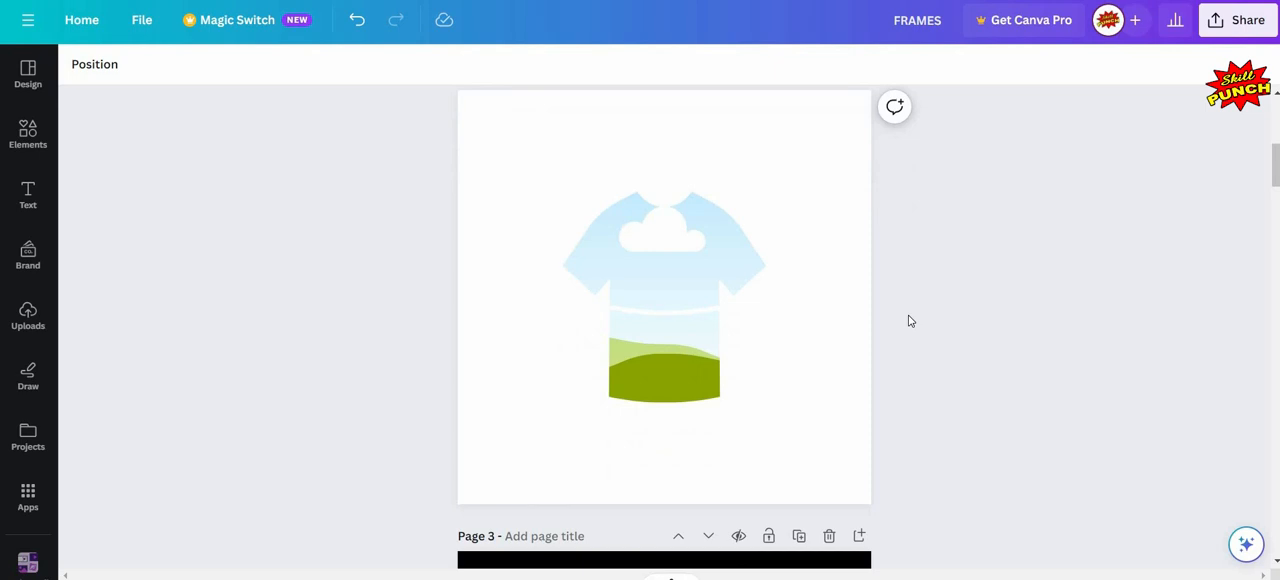
pyautogui.scroll(2, 910, 320)
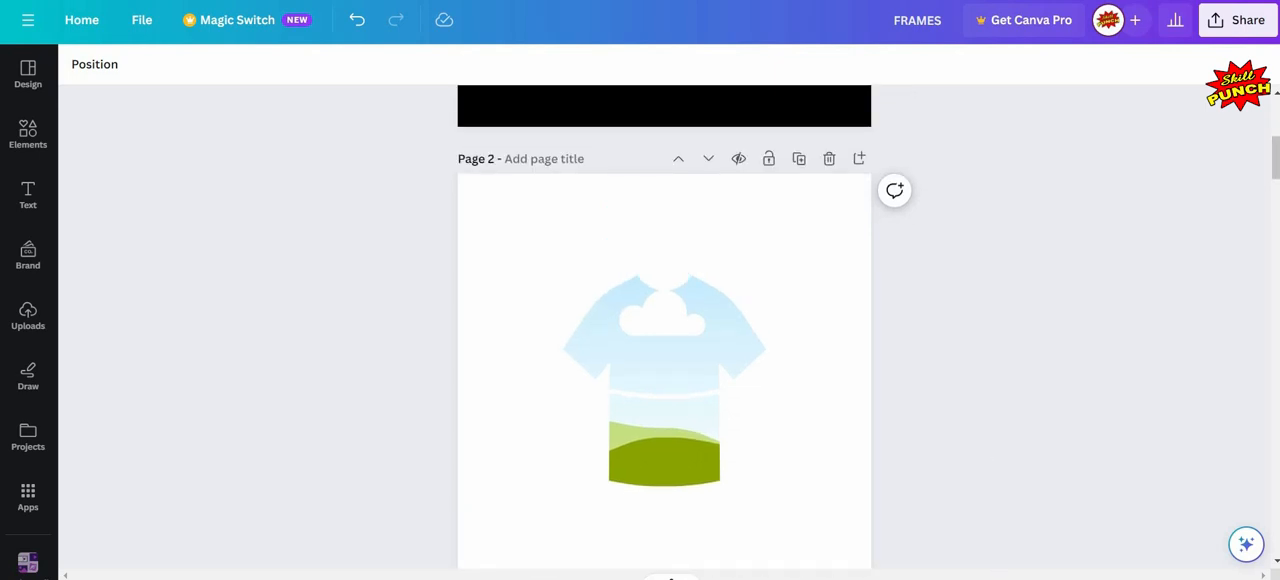
pyautogui.scroll(2, 1006, 346)
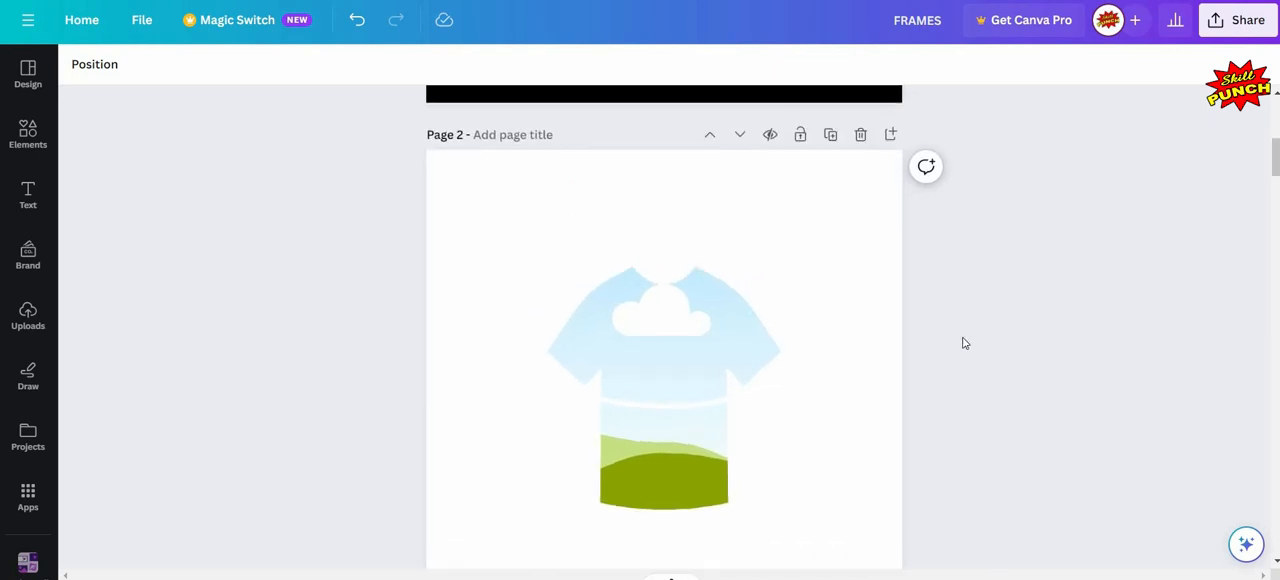
pyautogui.scroll(-2, 649, 337)
pyautogui.click(649, 338)
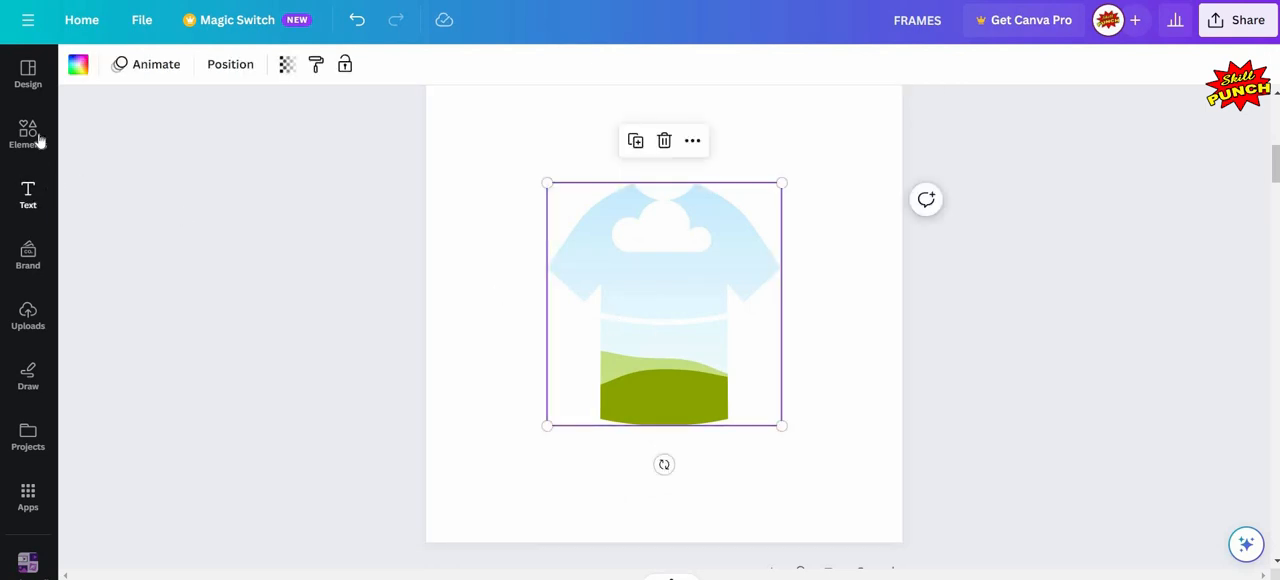
pyautogui.click(36, 138)
pyautogui.click(153, 108)
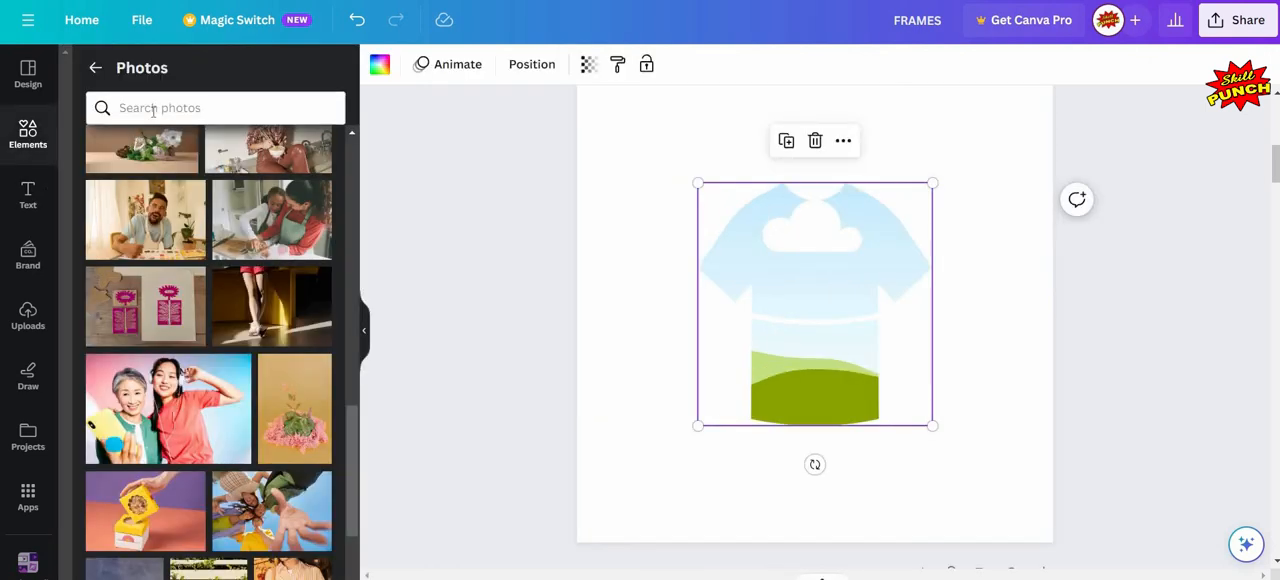
pyautogui.write('ab')
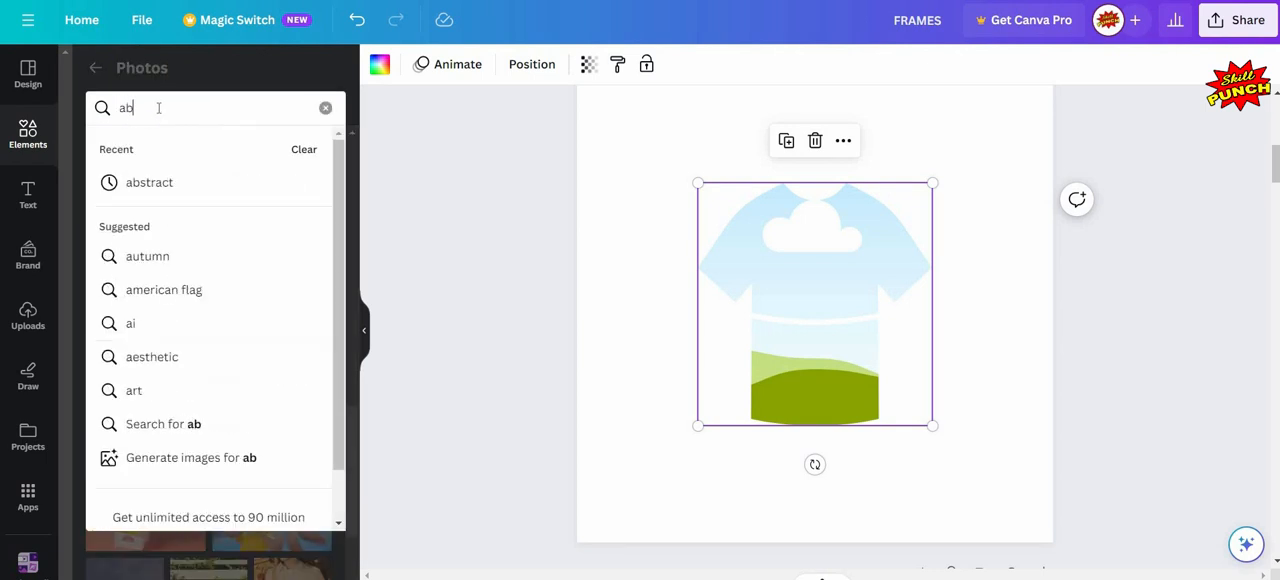
pyautogui.write('strac')
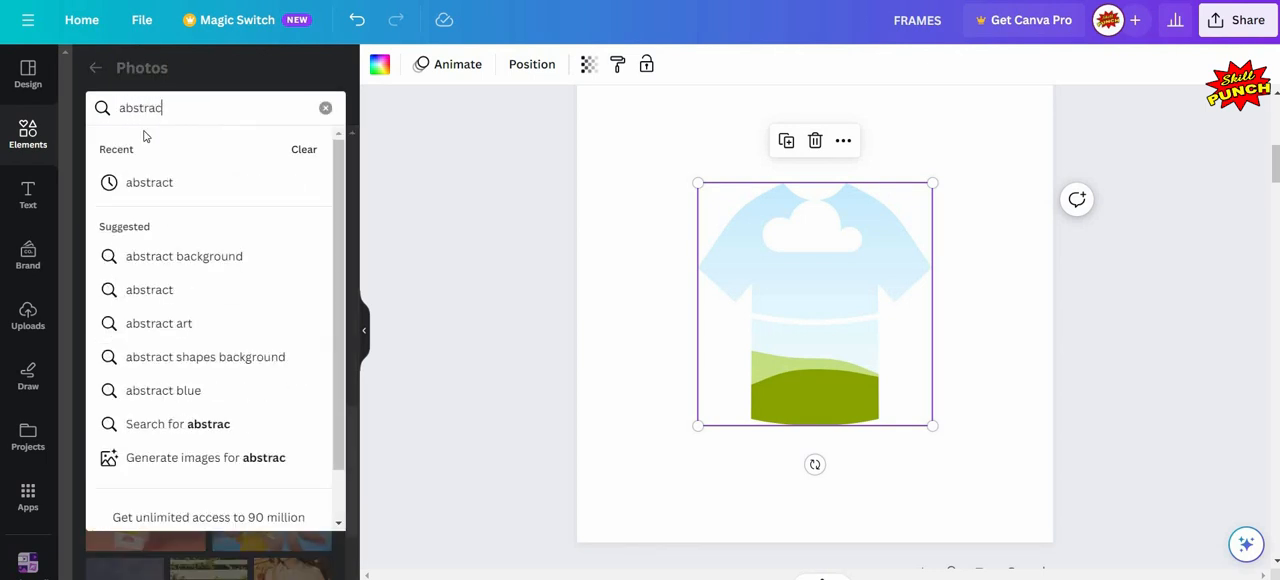
pyautogui.write('t')
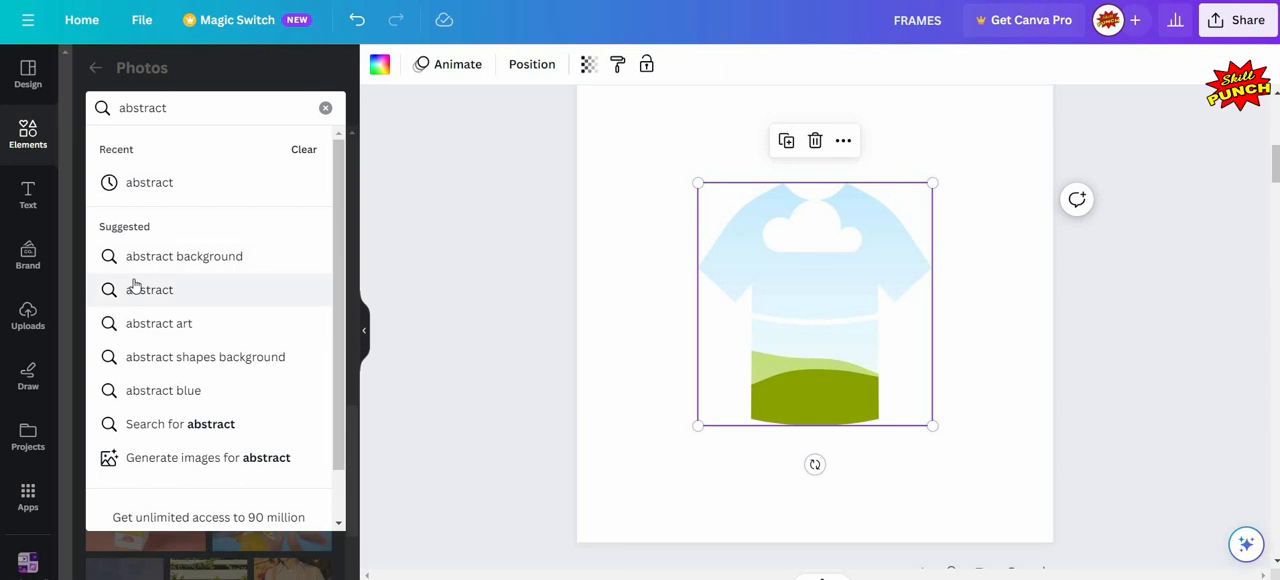
pyautogui.click(135, 290)
# - Fill the T-shirt frame on page 2 with the marbled abstract photo of pink, orange and blue swirls
pyautogui.scroll(-3, 240, 322)
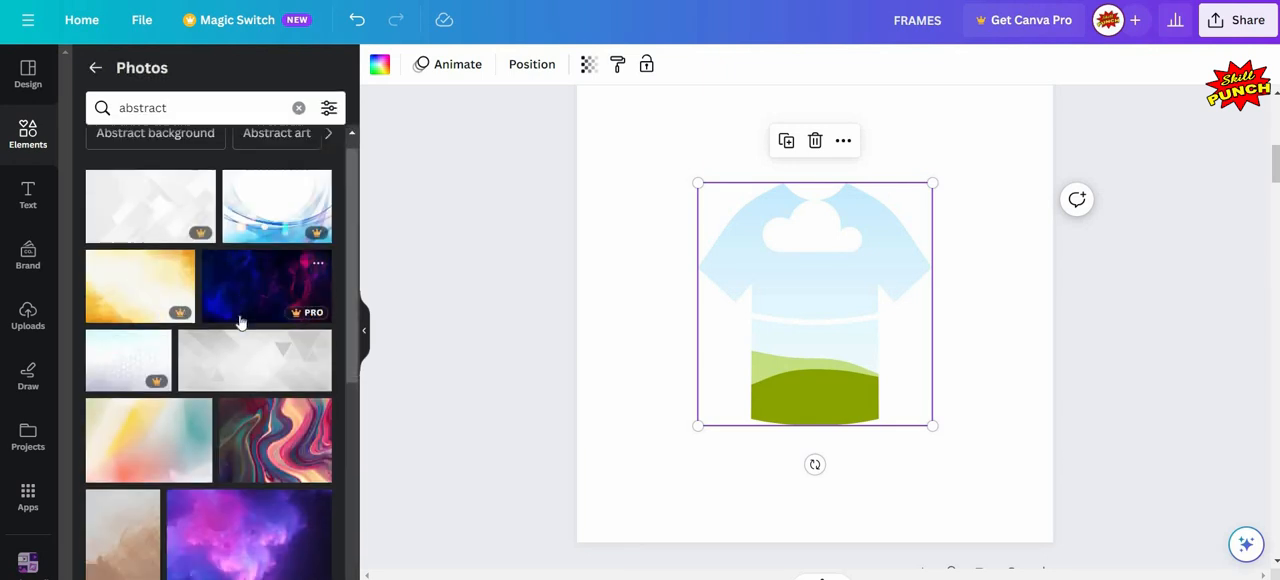
pyautogui.scroll(-2, 273, 224)
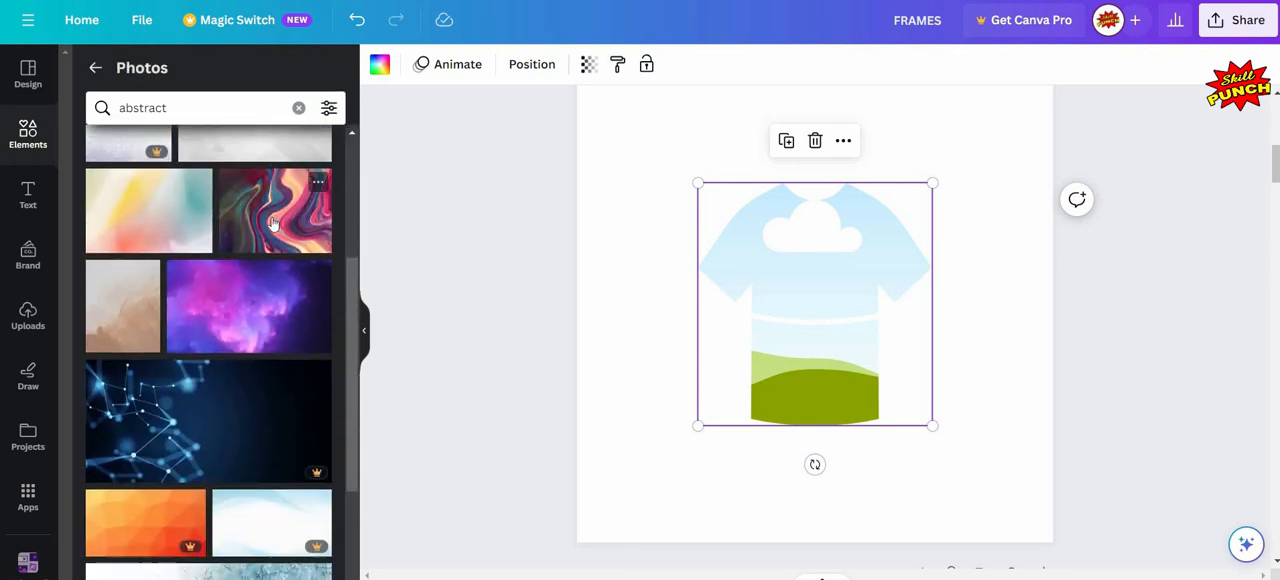
pyautogui.moveTo(770, 280); pyautogui.dragTo(720, 290)
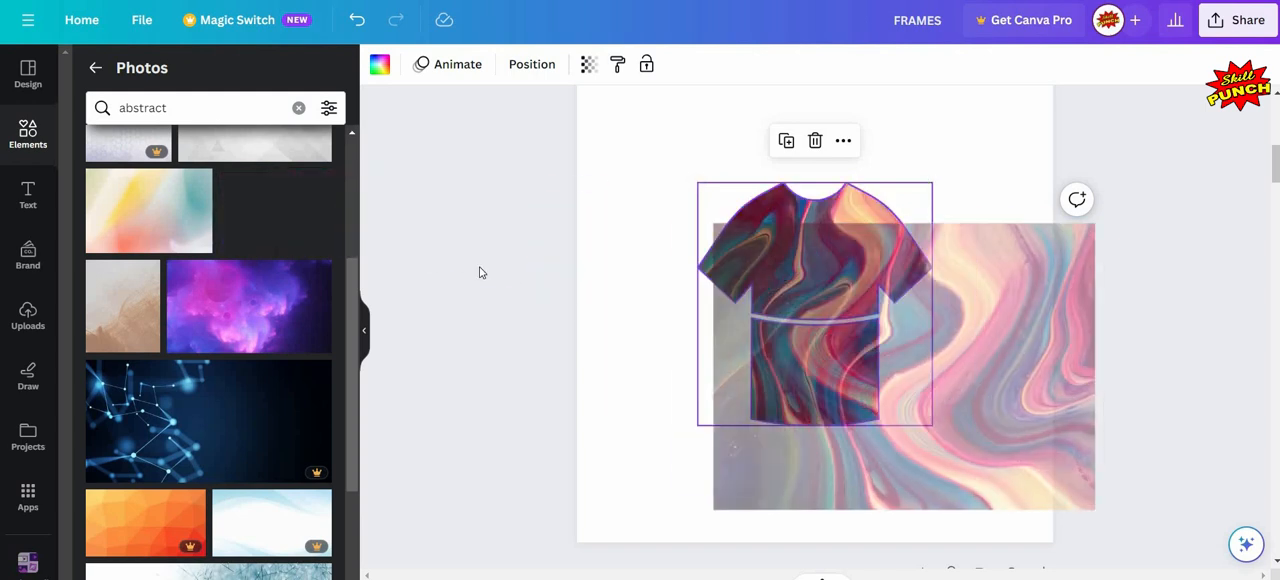
pyautogui.click(827, 321)
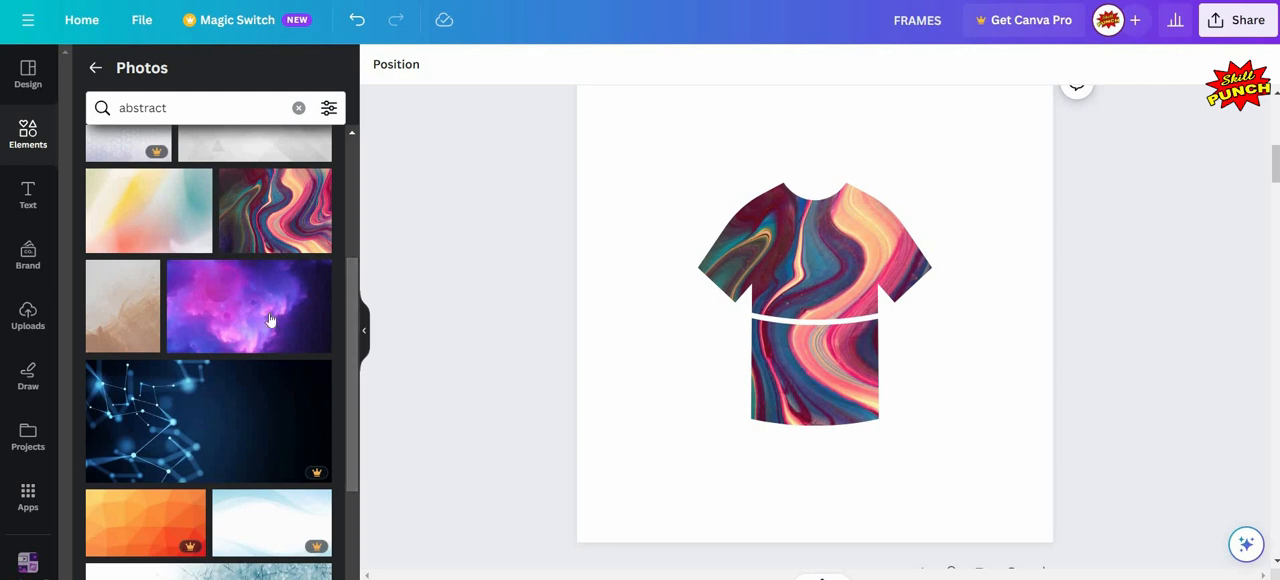
# - Move the T-shirt frame to the upper-left area of page 2 and shrink it to about 70% of its size
pyautogui.scroll(-3, 270, 320)
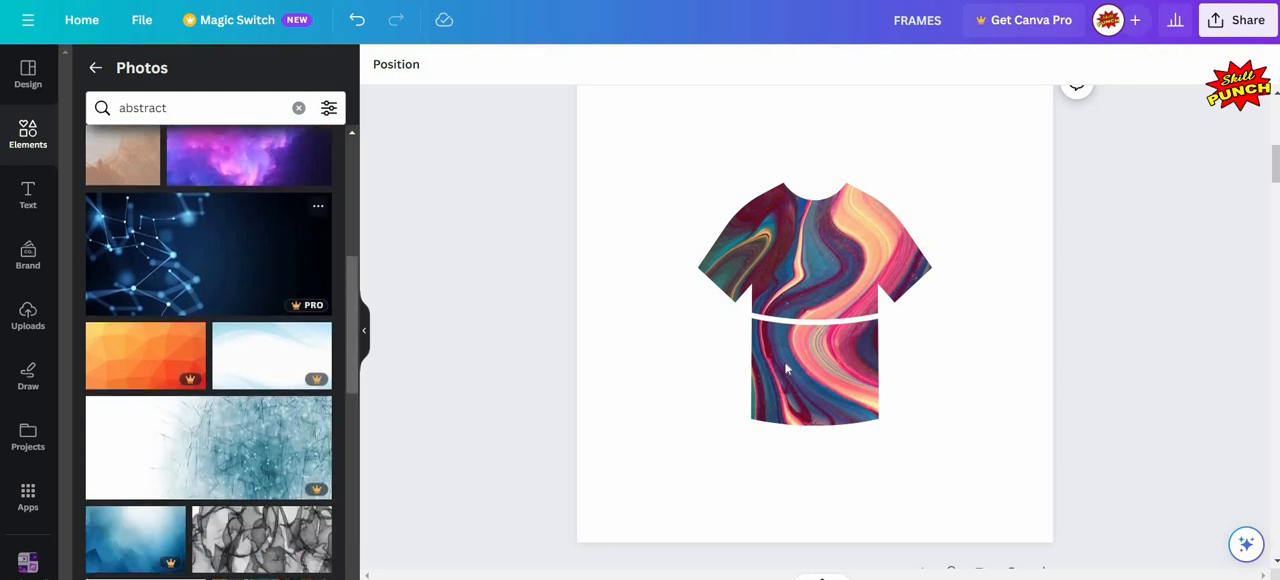
pyautogui.moveTo(837, 369); pyautogui.dragTo(755, 300)
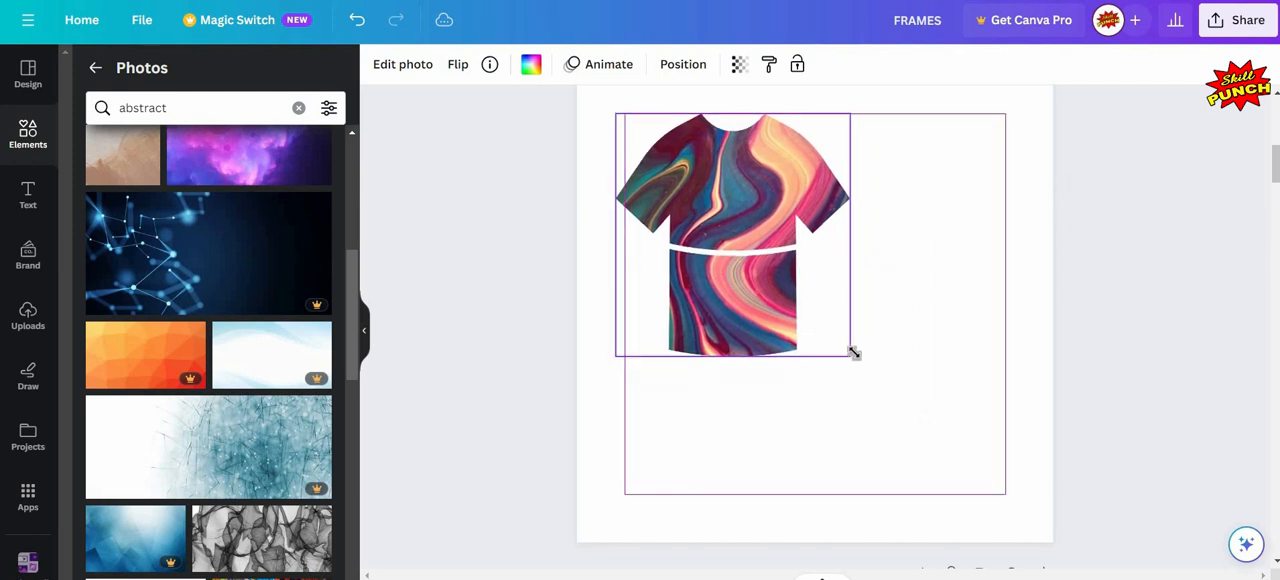
pyautogui.moveTo(851, 357); pyautogui.dragTo(782, 286)
pyautogui.click(462, 226)
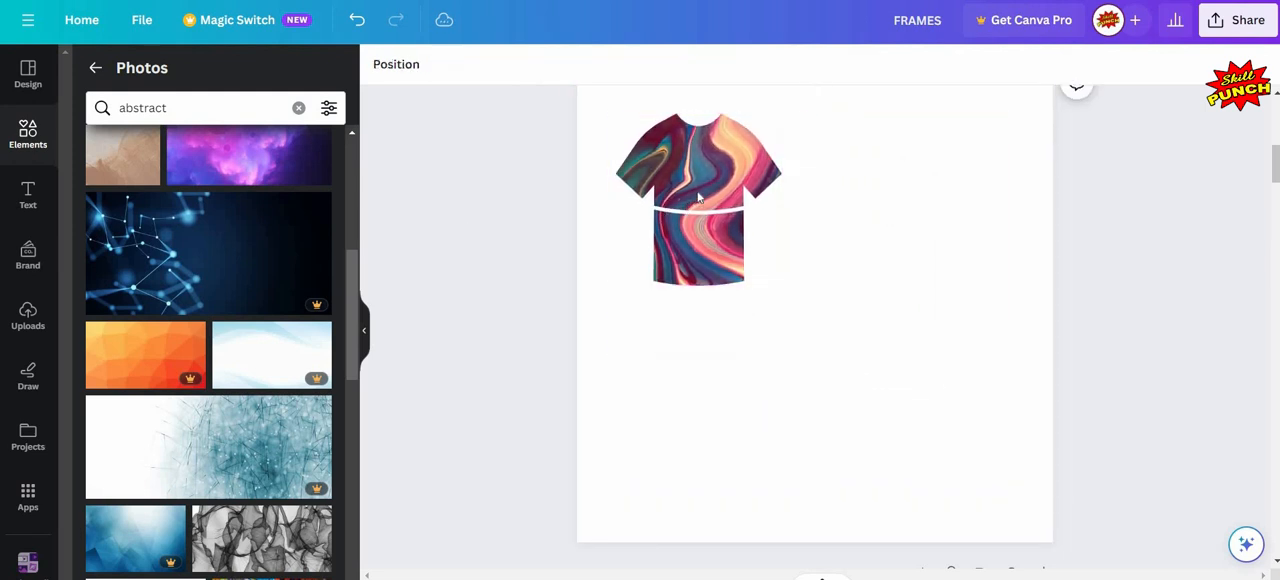
# - Duplicate the marbled T-shirt frame and place the copy beside it, level with the original, on page 2
pyautogui.click(709, 283)
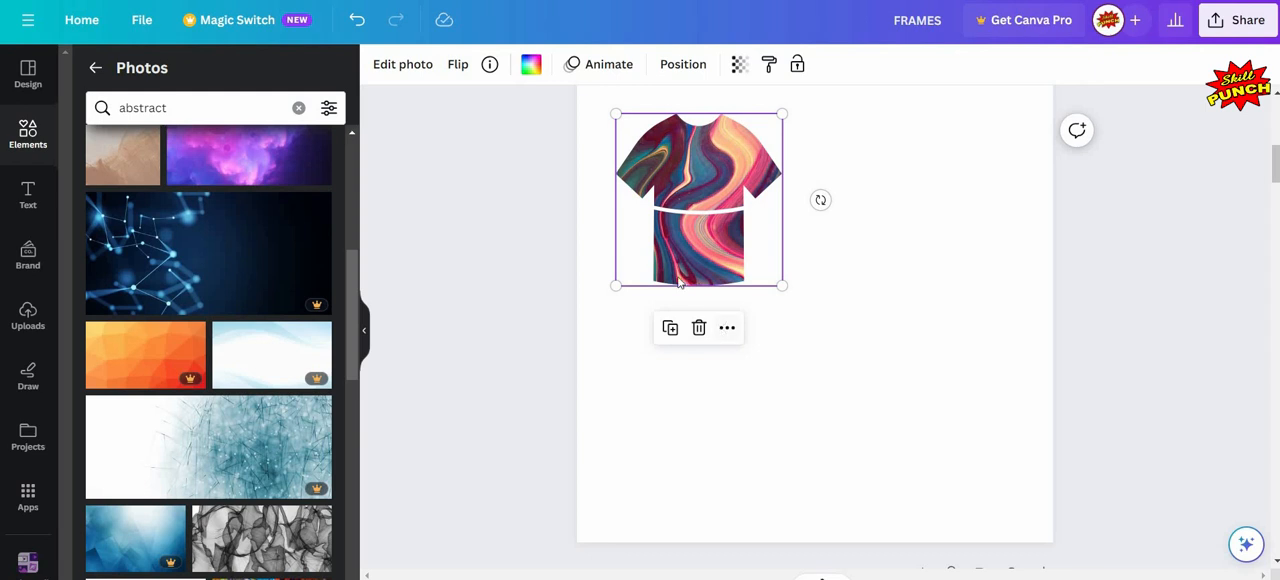
pyautogui.rightClick(714, 314)
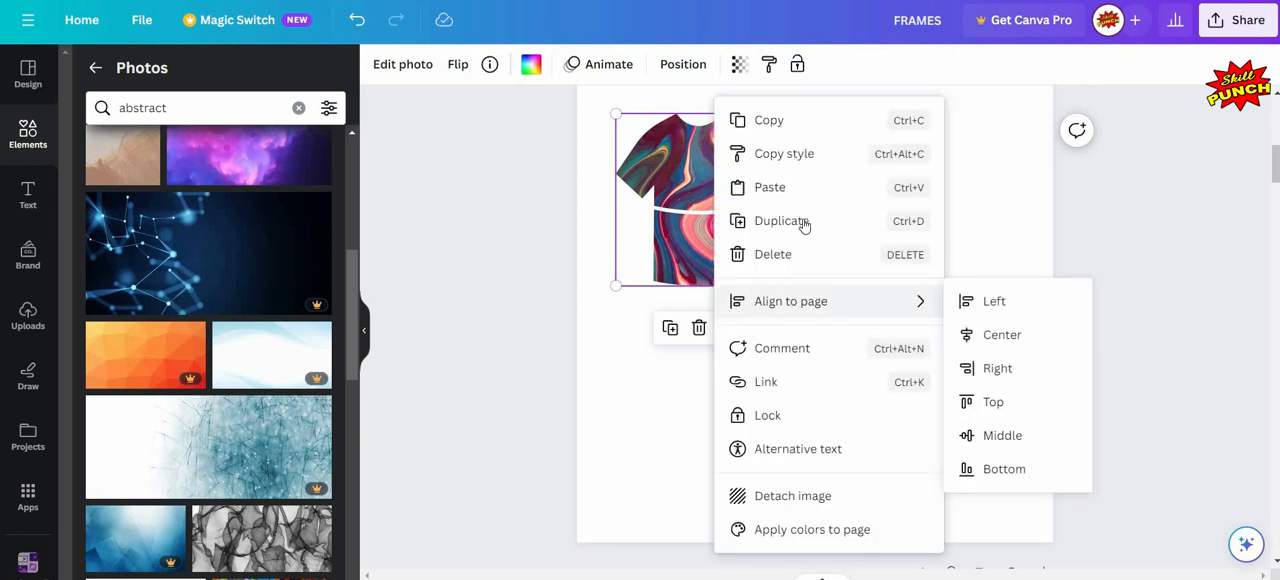
pyautogui.click(850, 210)
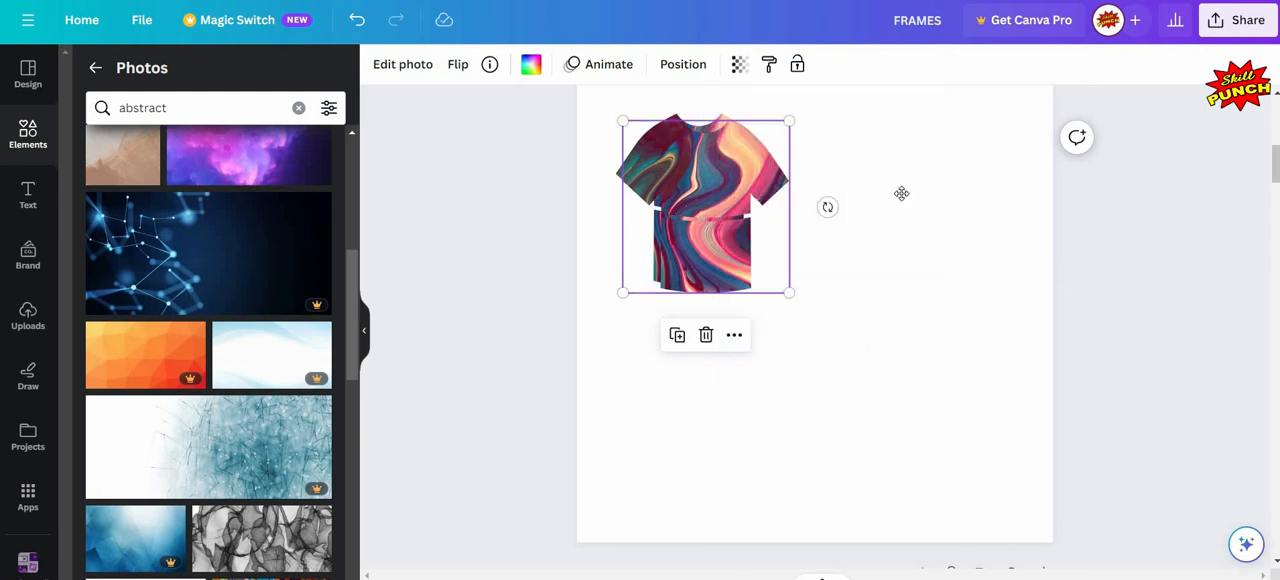
pyautogui.moveTo(908, 204); pyautogui.dragTo(917, 210)
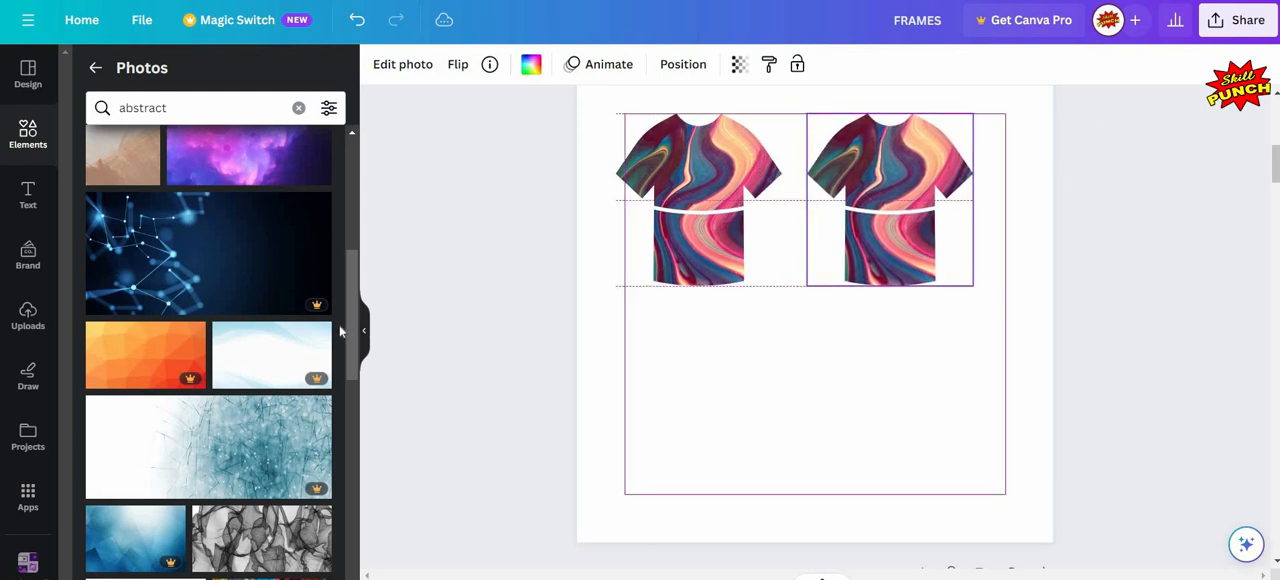
# - Fill the duplicated T-shirt frame with the multicoloured paint-splatter abstract photo
pyautogui.scroll(-3, 340, 331)
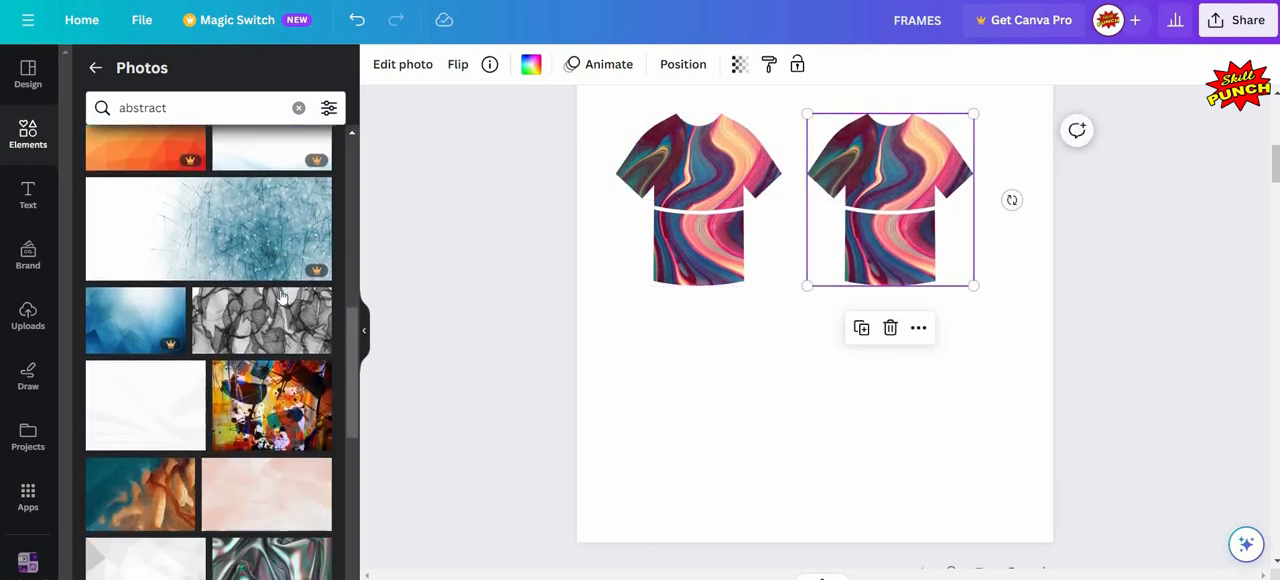
pyautogui.moveTo(235, 325)
pyautogui.mouseDown()
pyautogui.moveTo(685, 448)
pyautogui.moveTo(825, 417)
pyautogui.mouseUp()
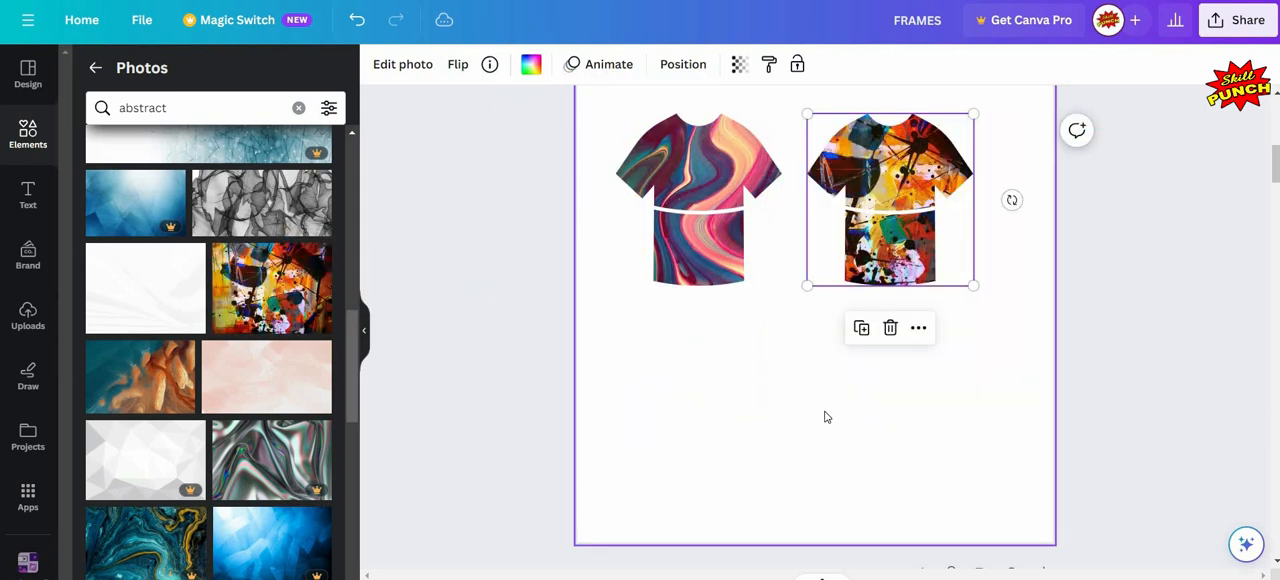
pyautogui.click(721, 307)
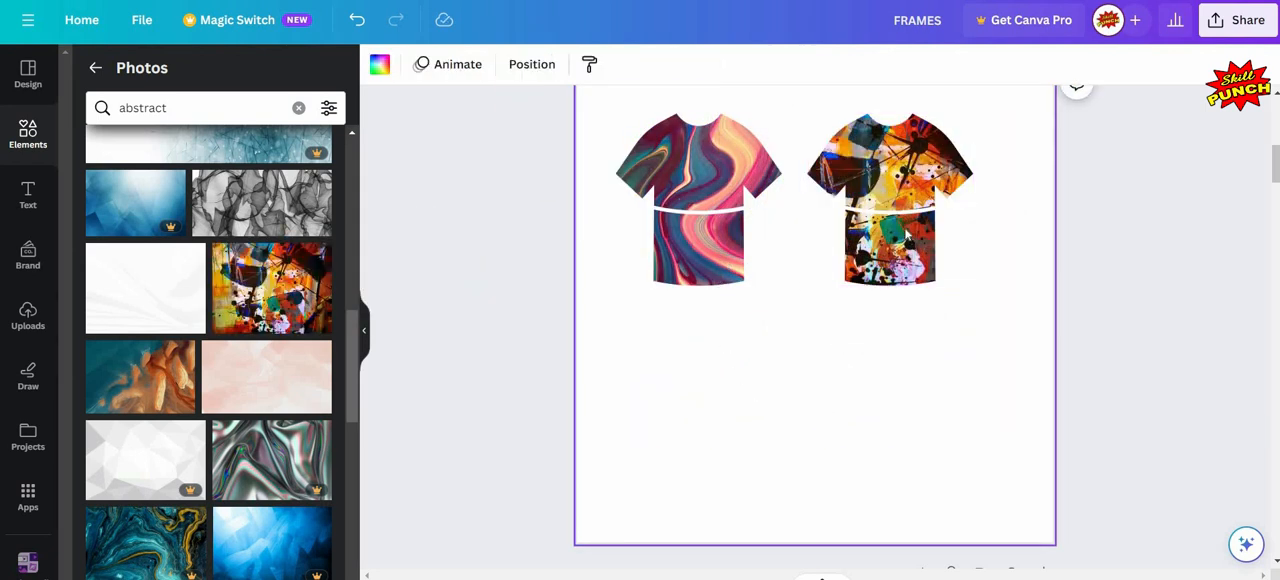
# - Duplicate the paint-splatter T-shirt frame and place the copy below the other two shirts, near the middle of page 2
pyautogui.click(893, 262)
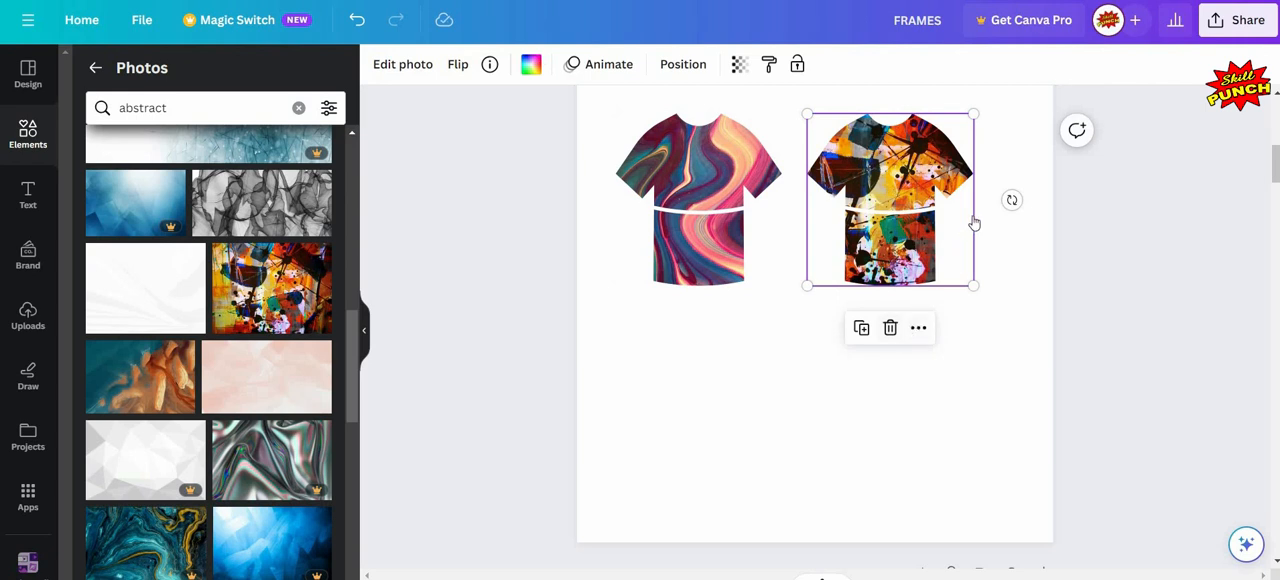
pyautogui.click(918, 328)
pyautogui.click(973, 220)
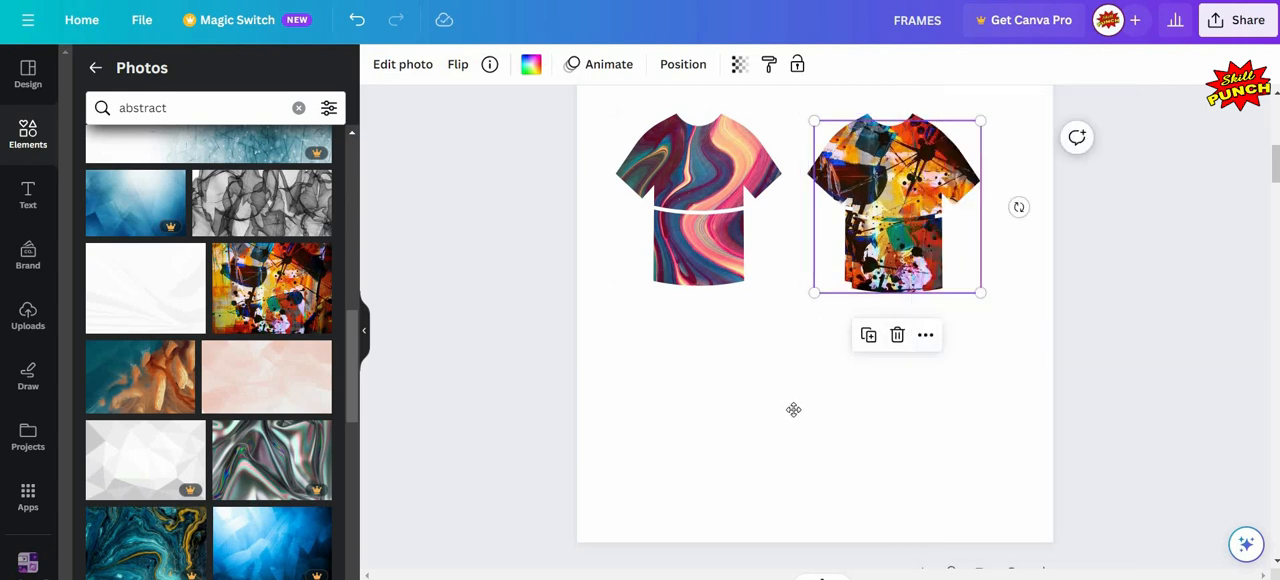
pyautogui.moveTo(793, 410); pyautogui.dragTo(815, 410)
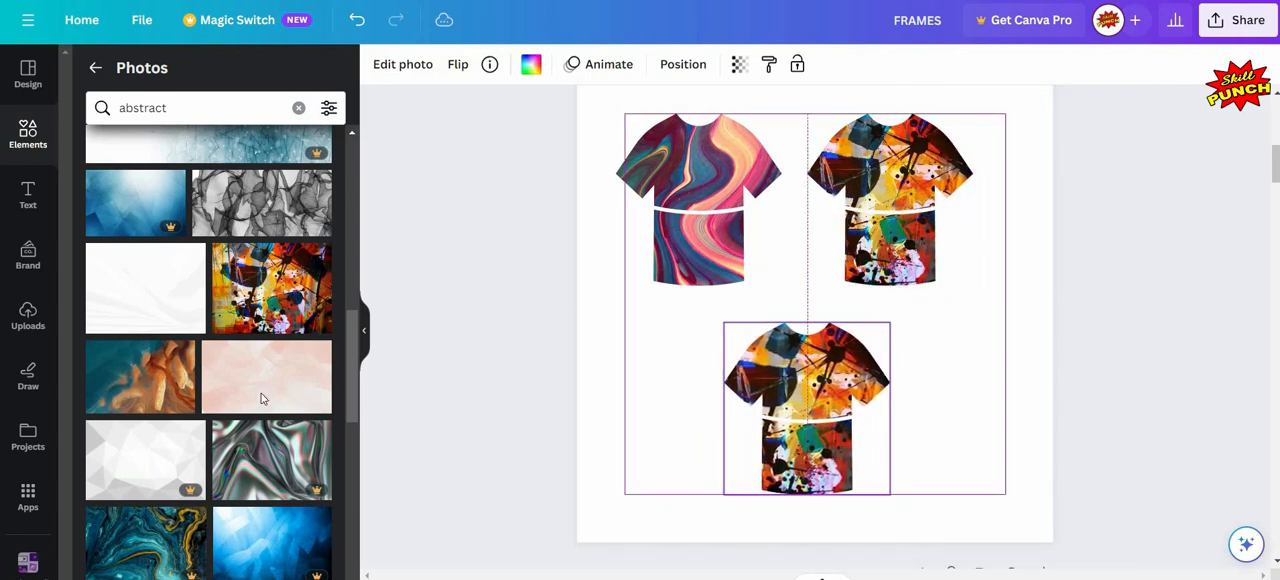
# - Try the peach-pink pastel gradient photo and the grey-purple halftone photo in the lower T-shirt frame on page 2
pyautogui.scroll(-5, 261, 398)
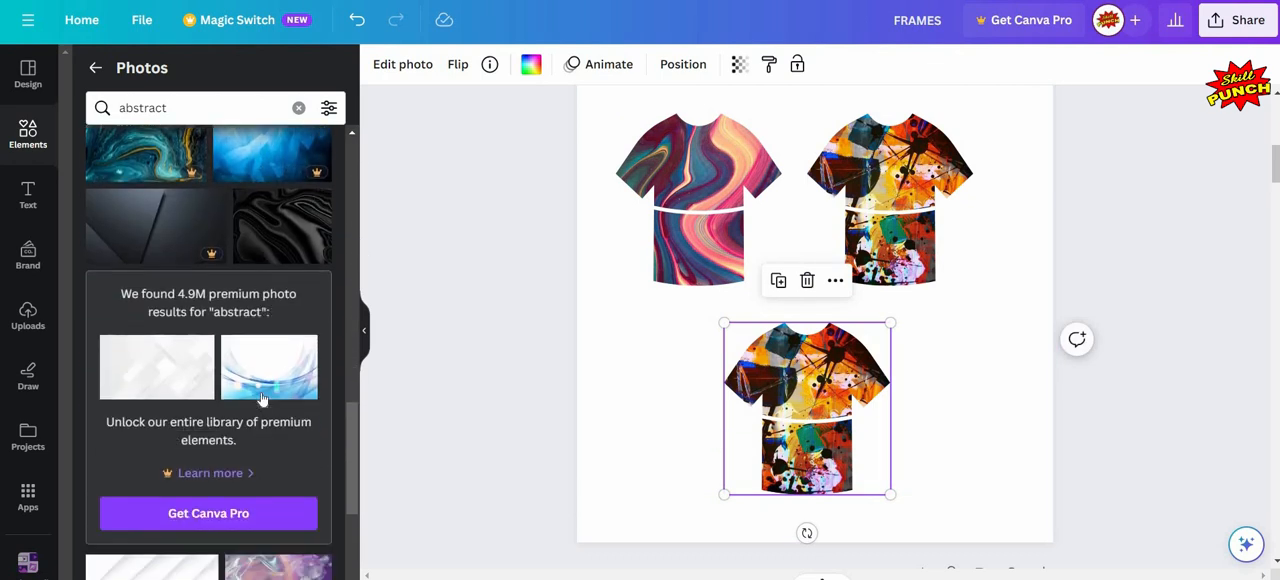
pyautogui.scroll(-5, 261, 398)
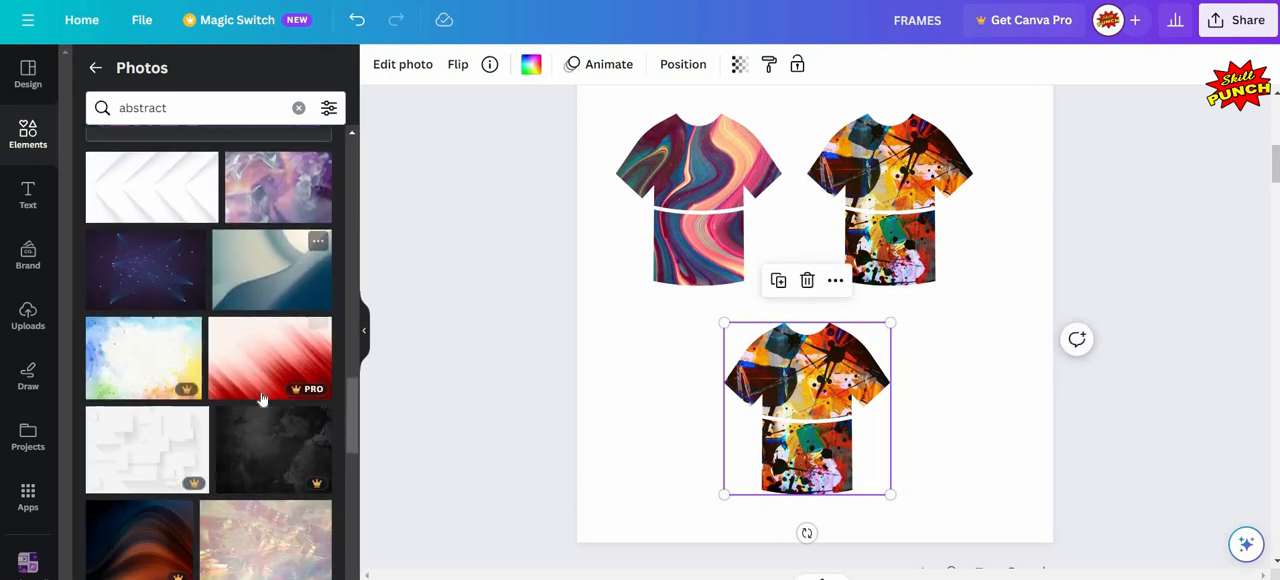
pyautogui.scroll(-1, 261, 398)
pyautogui.scroll(-5, 261, 398)
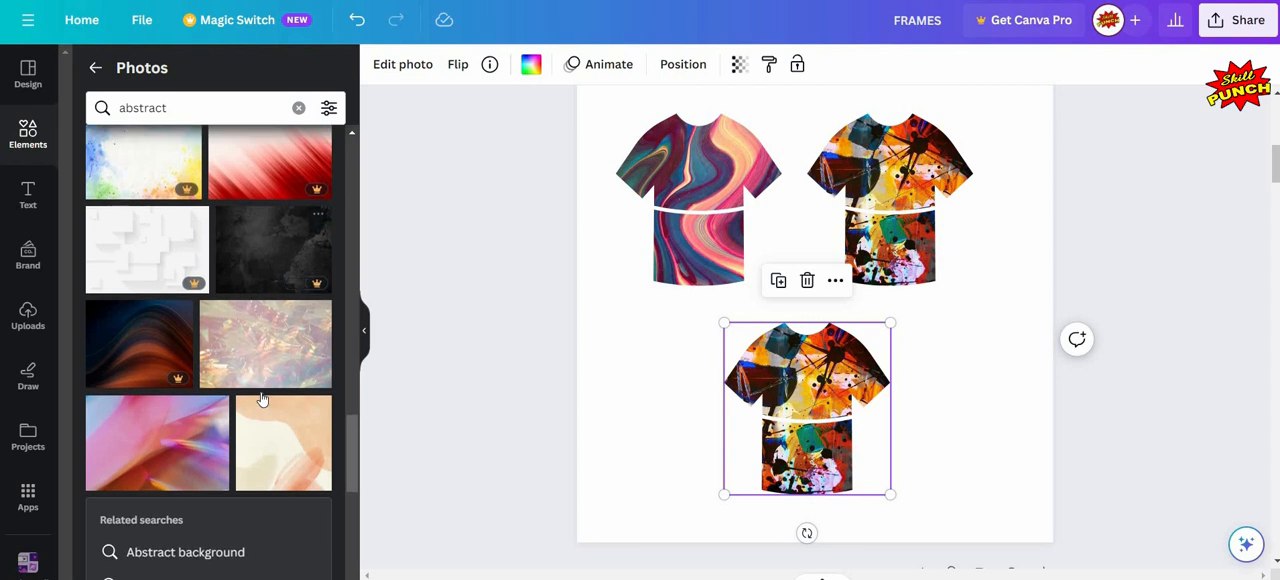
pyautogui.scroll(-5, 261, 398)
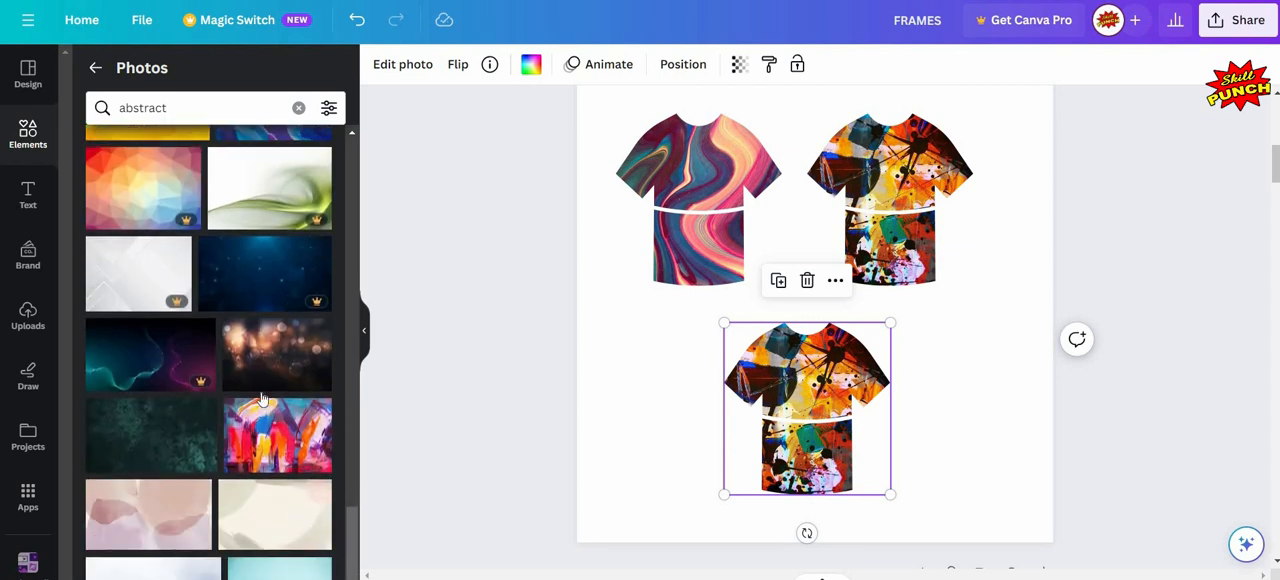
pyautogui.scroll(-3, 261, 398)
pyautogui.scroll(-2, 254, 399)
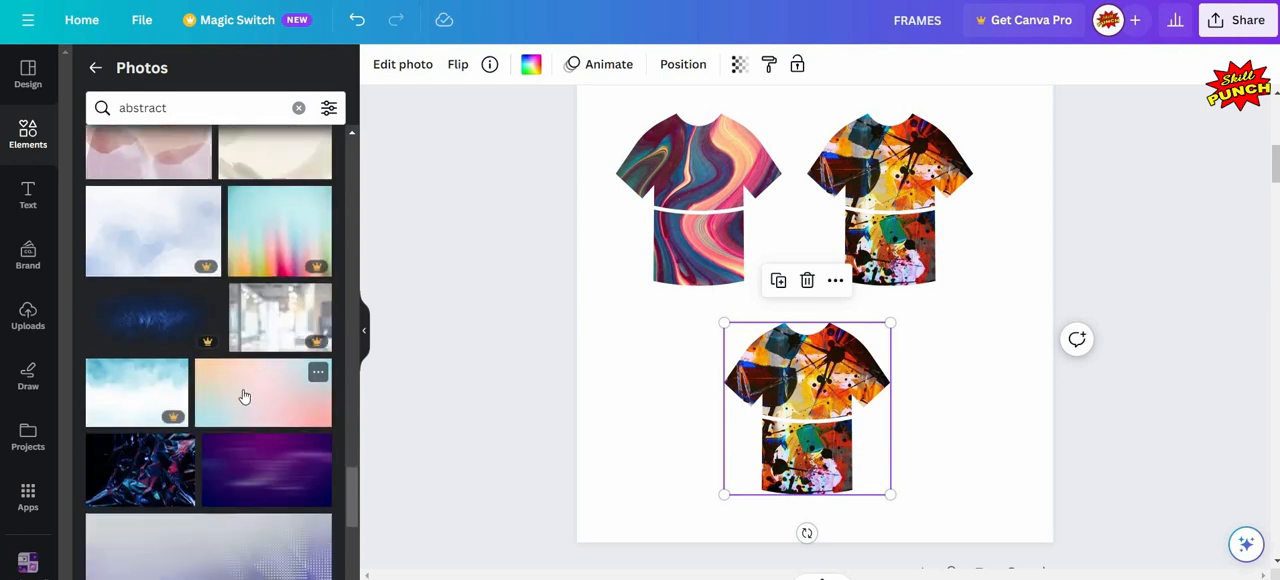
pyautogui.moveTo(256, 397); pyautogui.dragTo(828, 375)
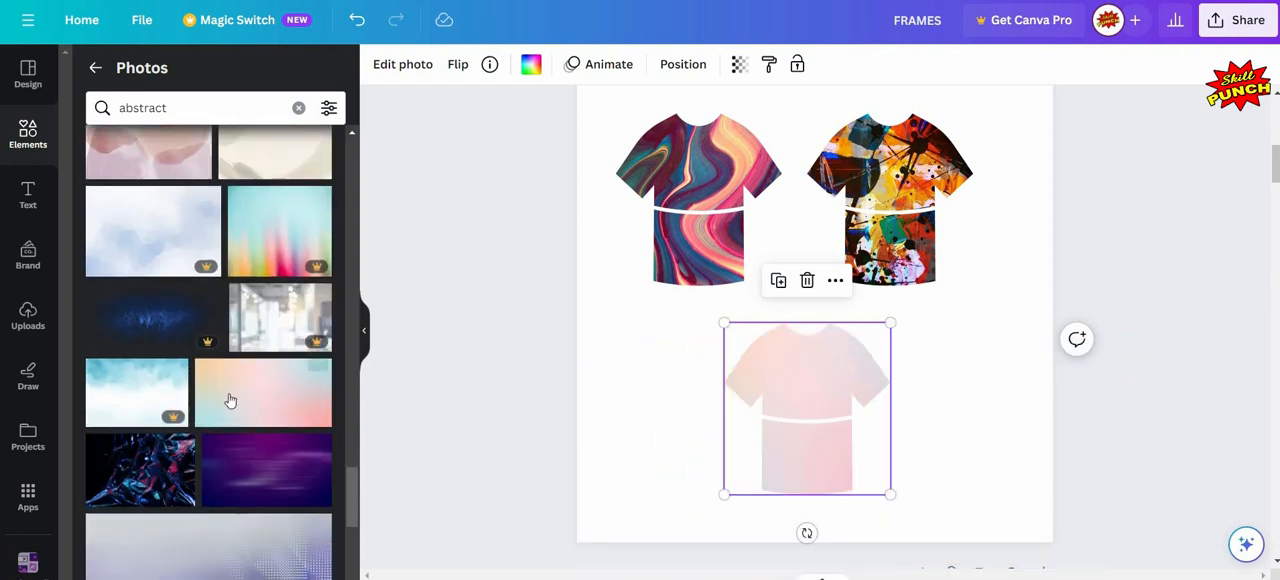
pyautogui.scroll(-3, 229, 400)
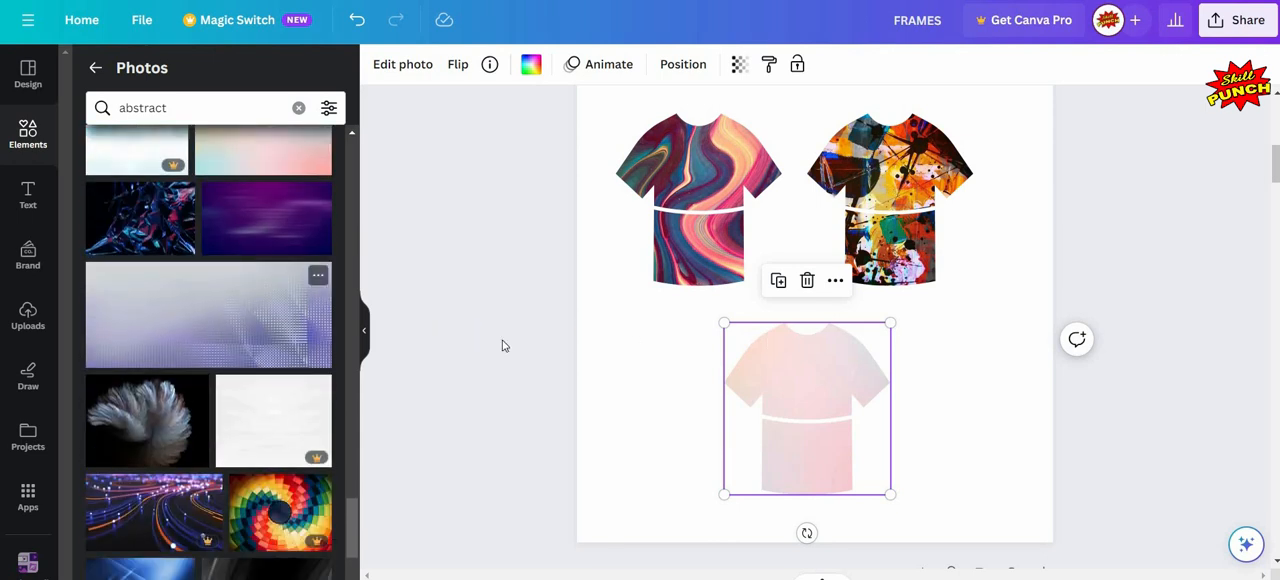
pyautogui.click(285, 357)
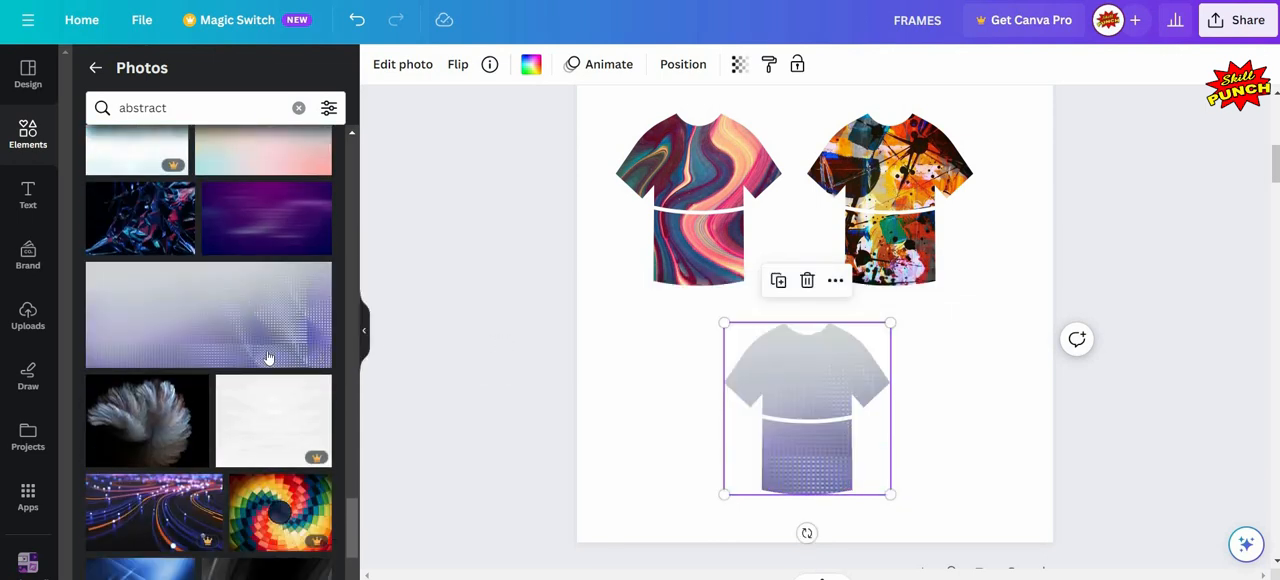
# - Fill the lower T-shirt frame with the red and black painted brick wall photo, deselect it and hide the photo library
pyautogui.scroll(-2, 166, 340)
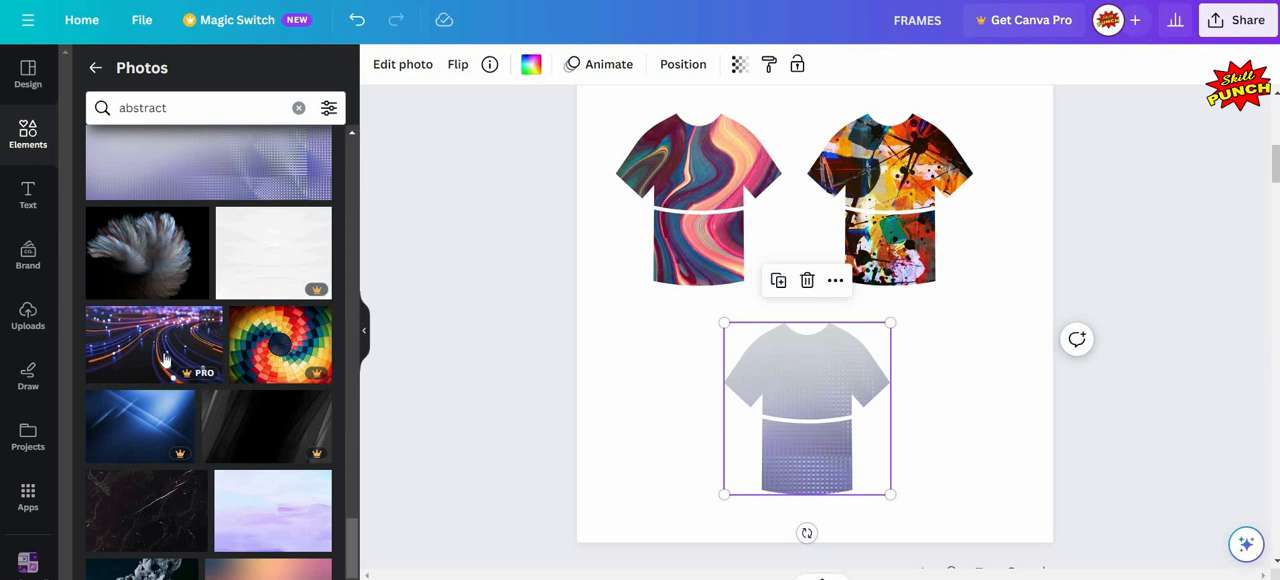
pyautogui.scroll(-2, 165, 358)
pyautogui.scroll(-1, 165, 358)
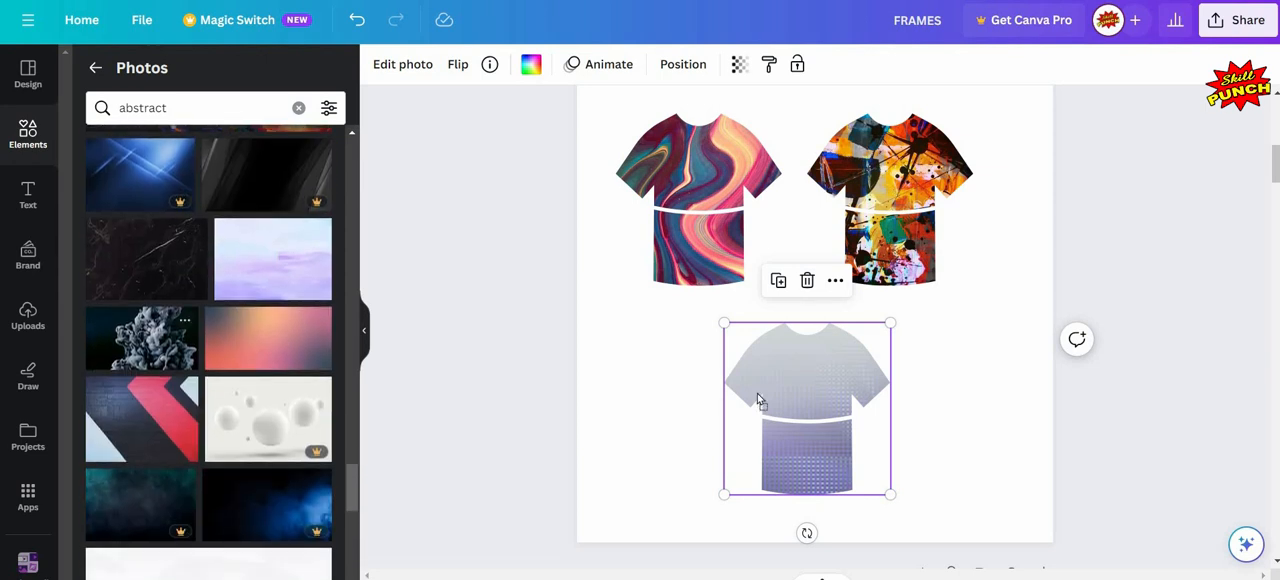
pyautogui.moveTo(125, 398); pyautogui.dragTo(757, 393)
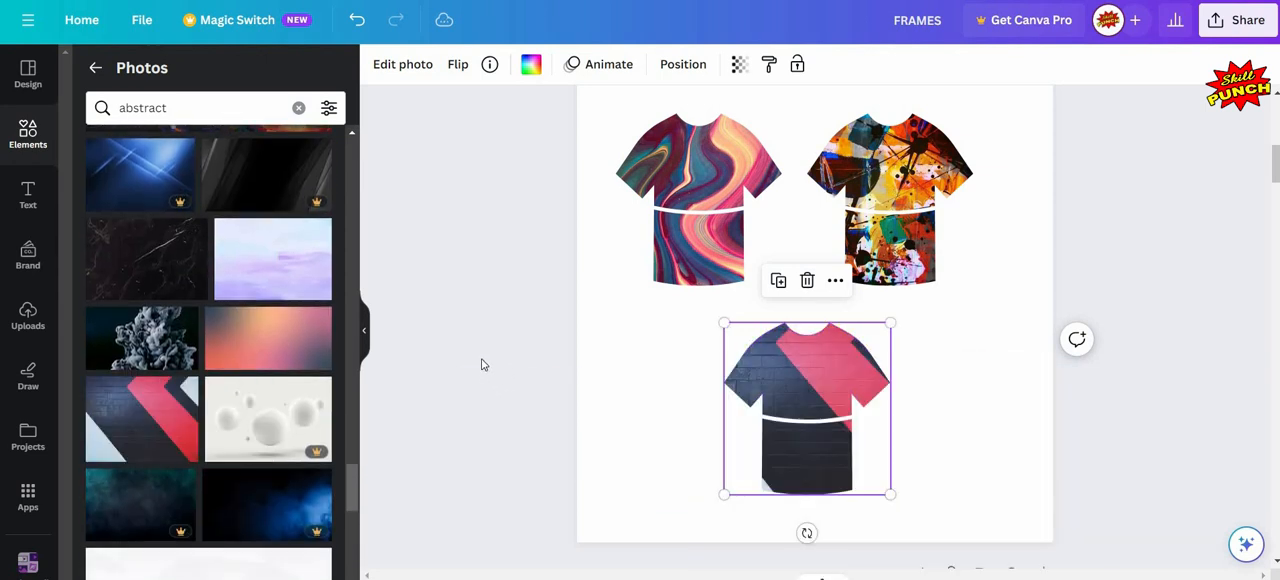
pyautogui.click(481, 364)
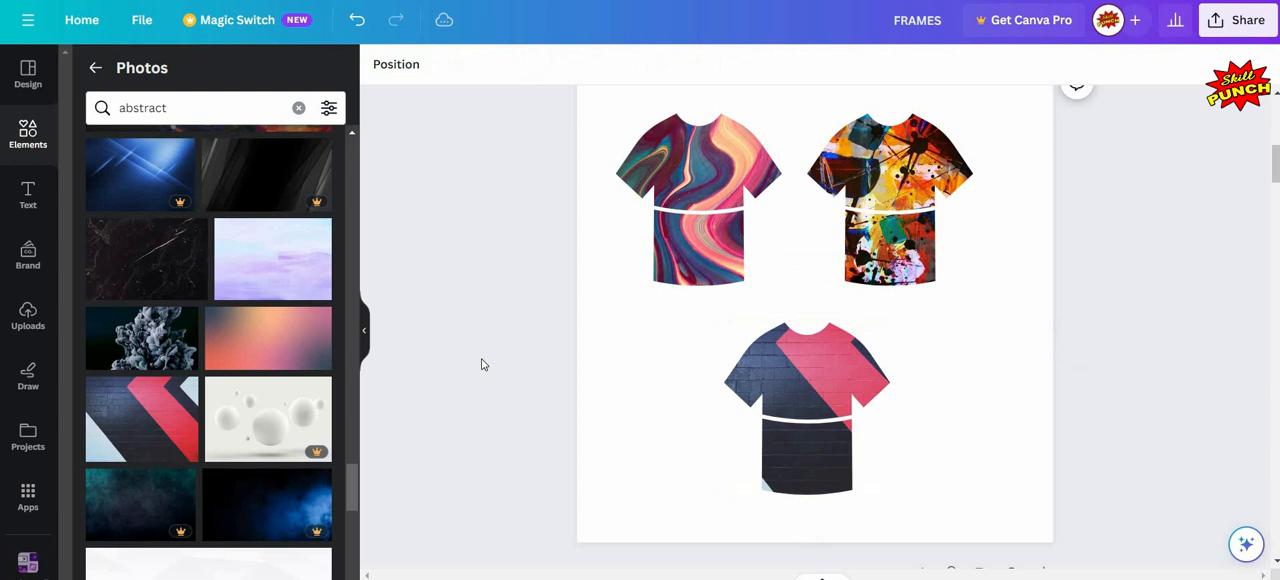
pyautogui.click(364, 330)
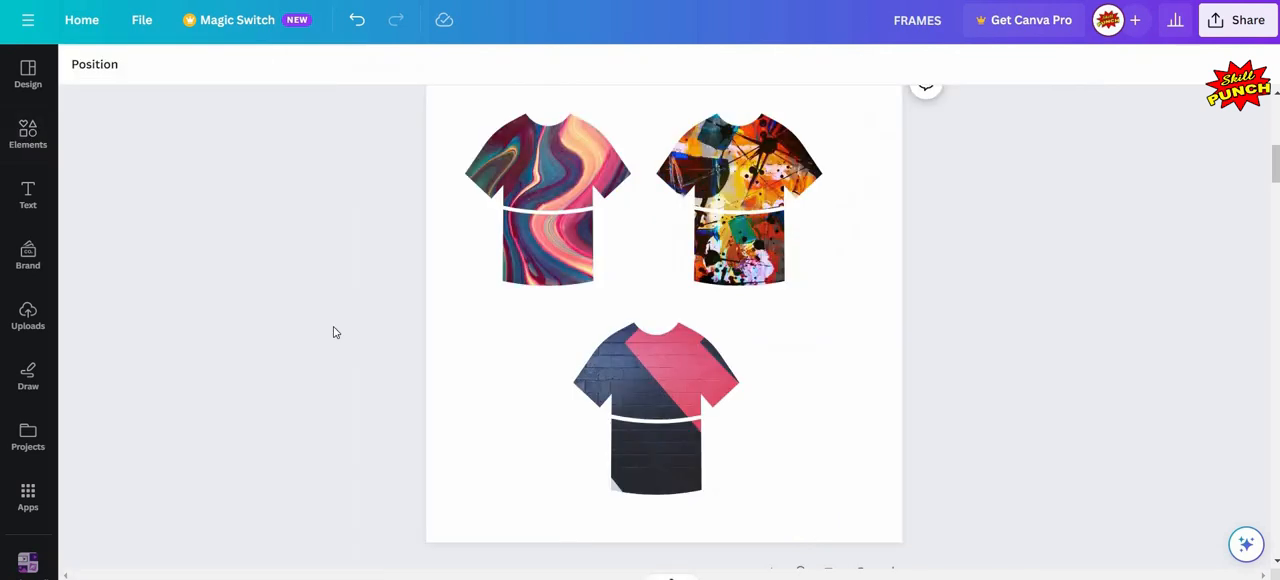
# - Search the photo library for "friends" and fill the left page of page 3's open-book frame with the photo of four friends from behind
pyautogui.scroll(-5, 335, 332)
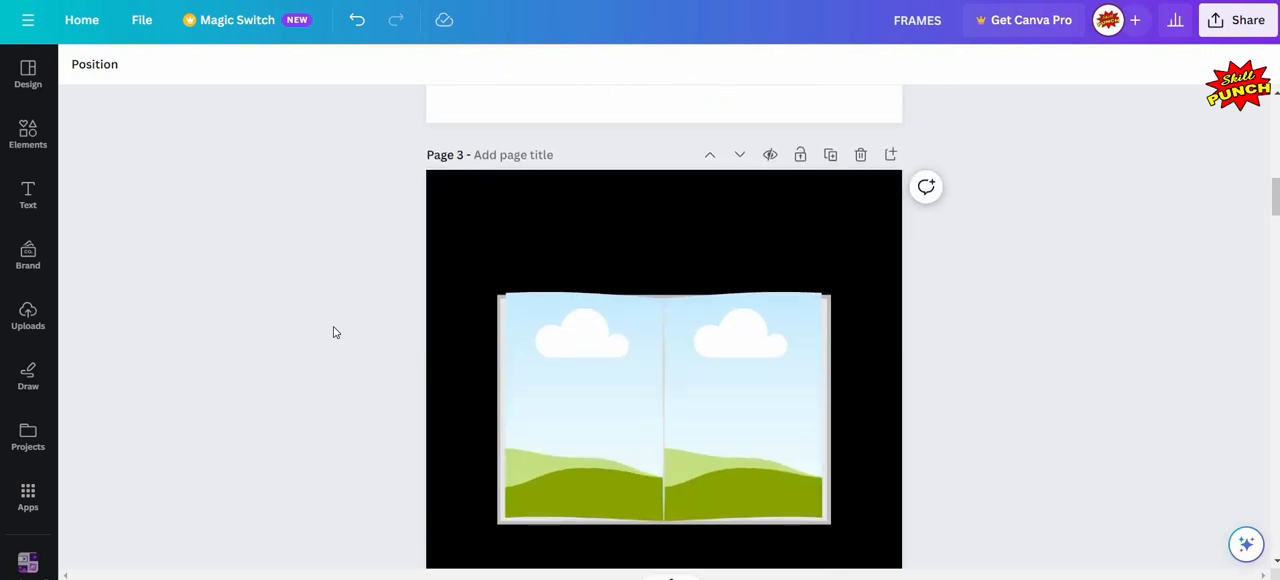
pyautogui.scroll(-1, 520, 349)
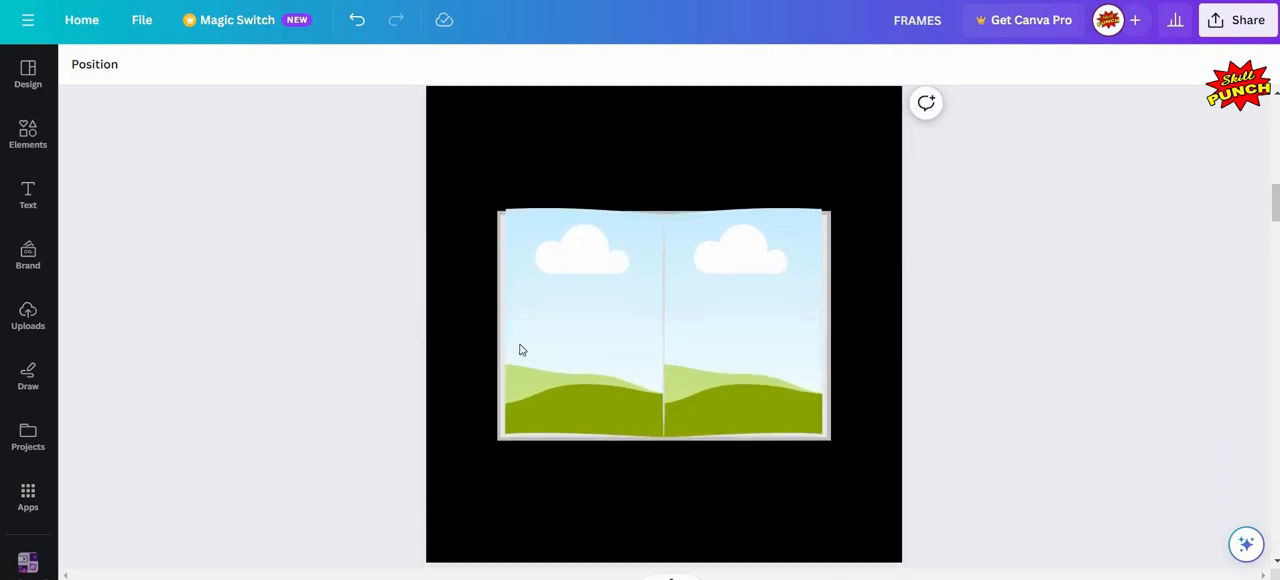
pyautogui.click(20, 145)
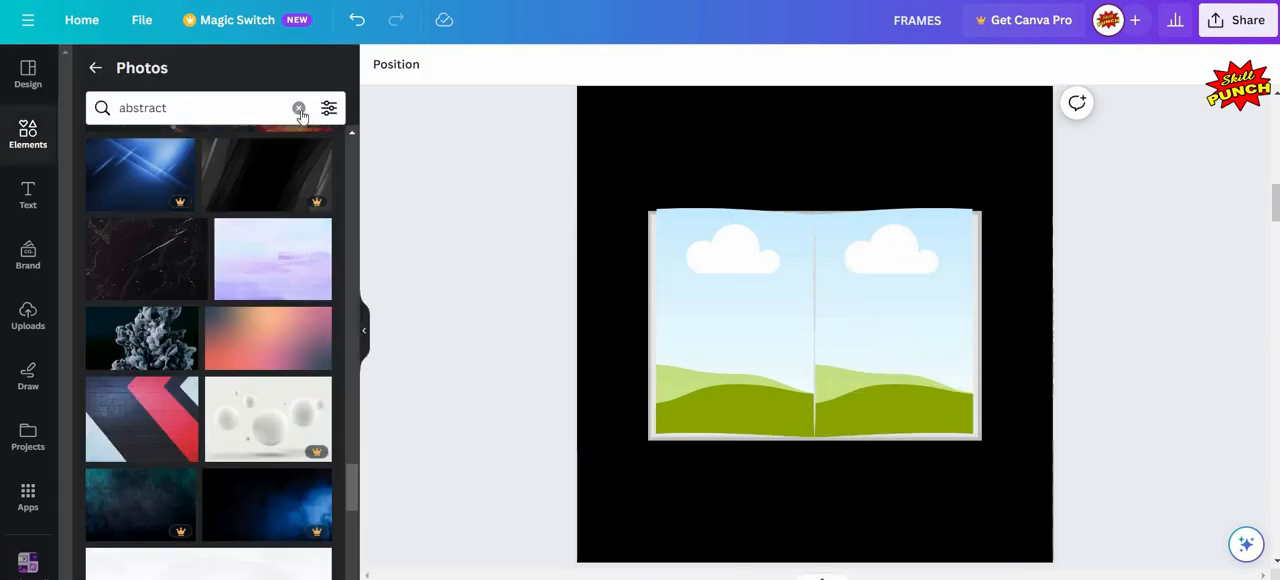
pyautogui.click(298, 107)
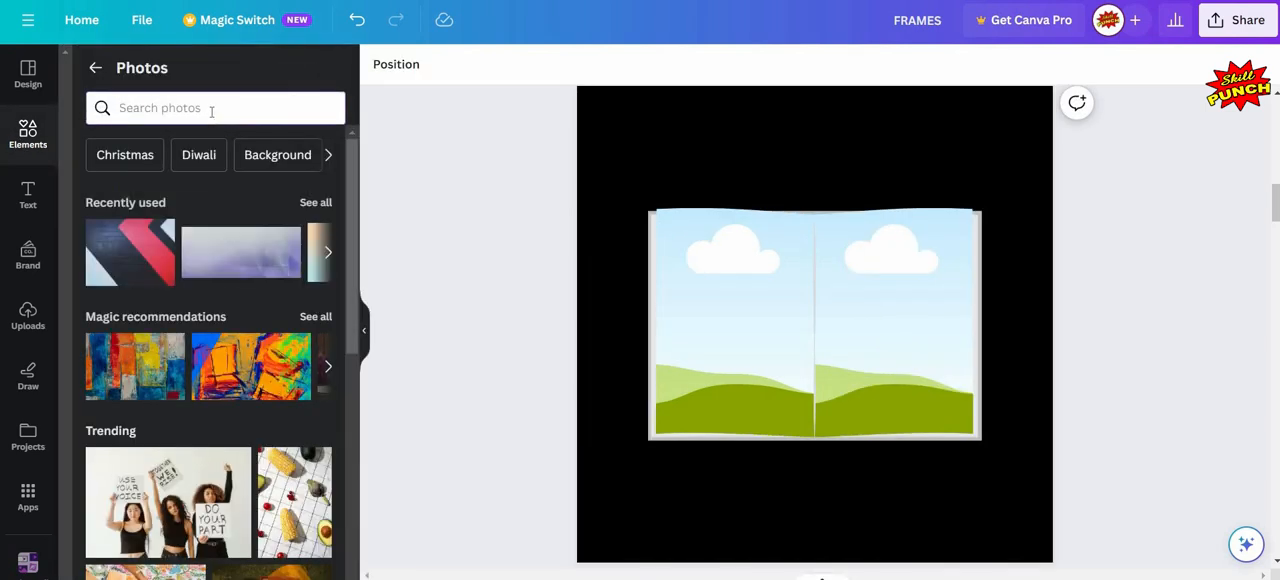
pyautogui.click(211, 108)
pyautogui.write('fri')
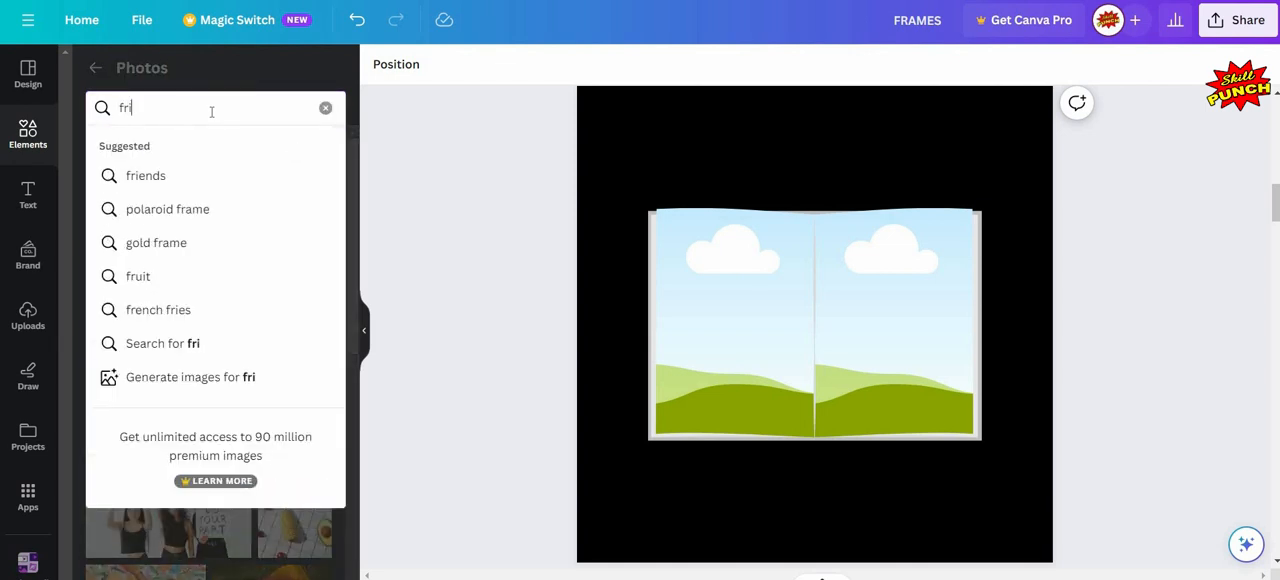
pyautogui.write('ends')
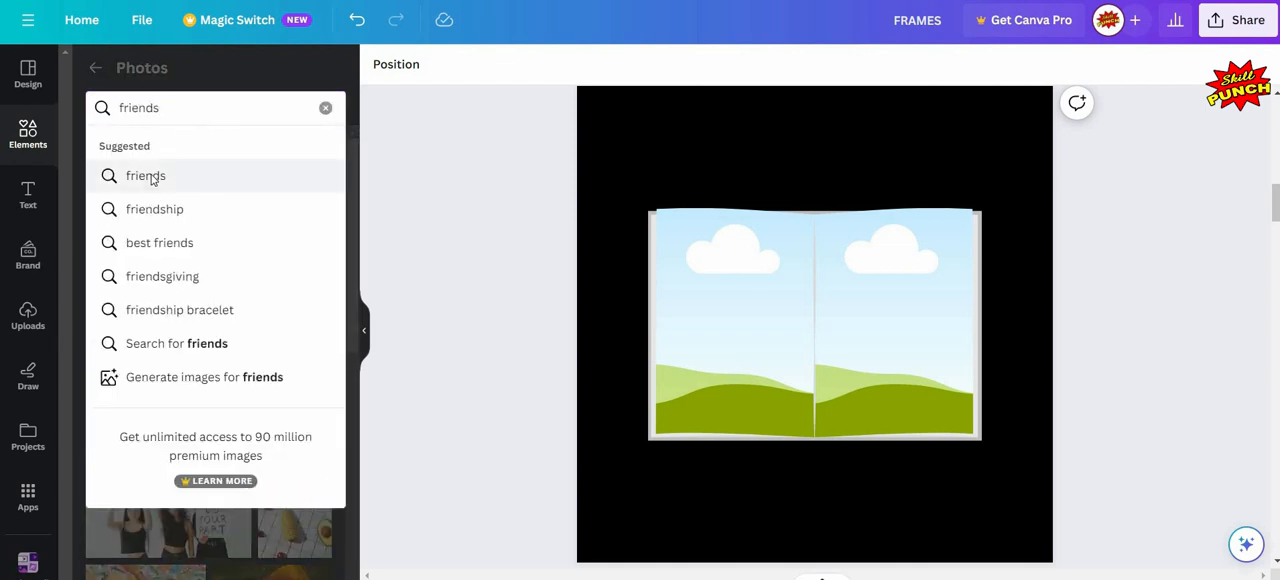
pyautogui.click(152, 177)
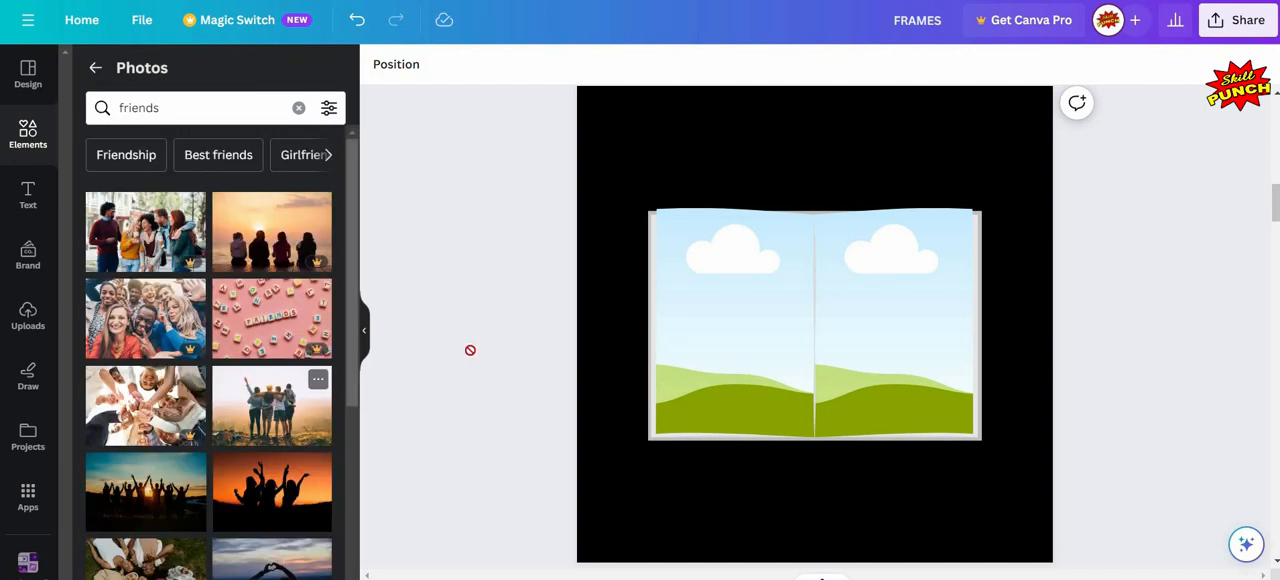
pyautogui.moveTo(470, 350); pyautogui.dragTo(517, 399)
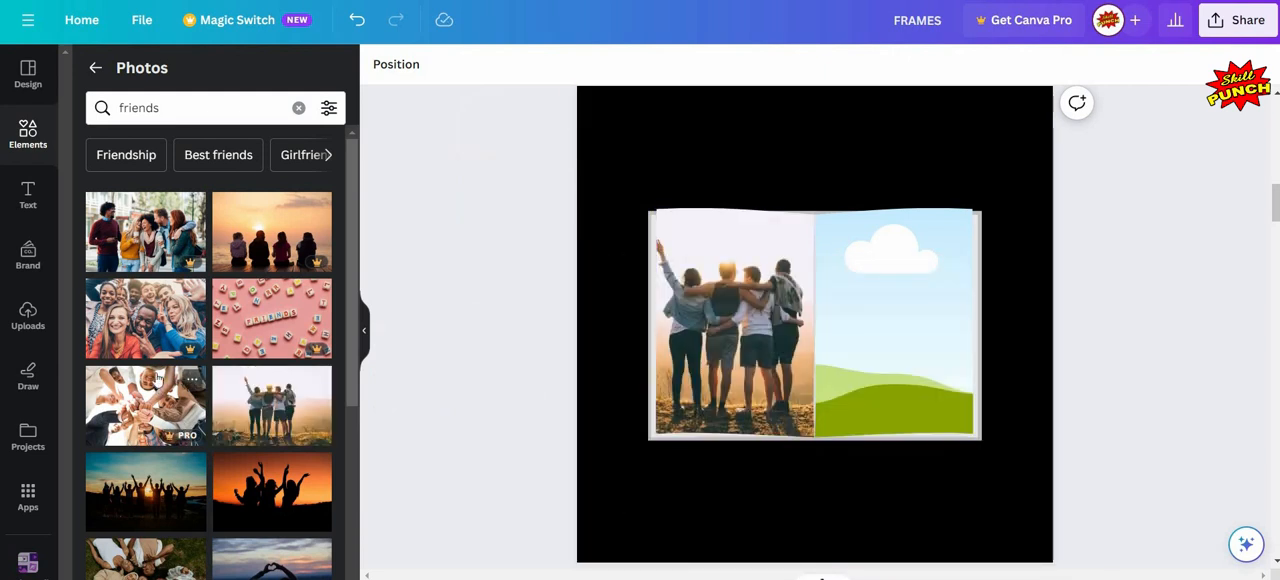
# - Fill the right page of page 3's open-book frame with the photo of friends lying on grass and hide the photo library
pyautogui.scroll(-3, 157, 378)
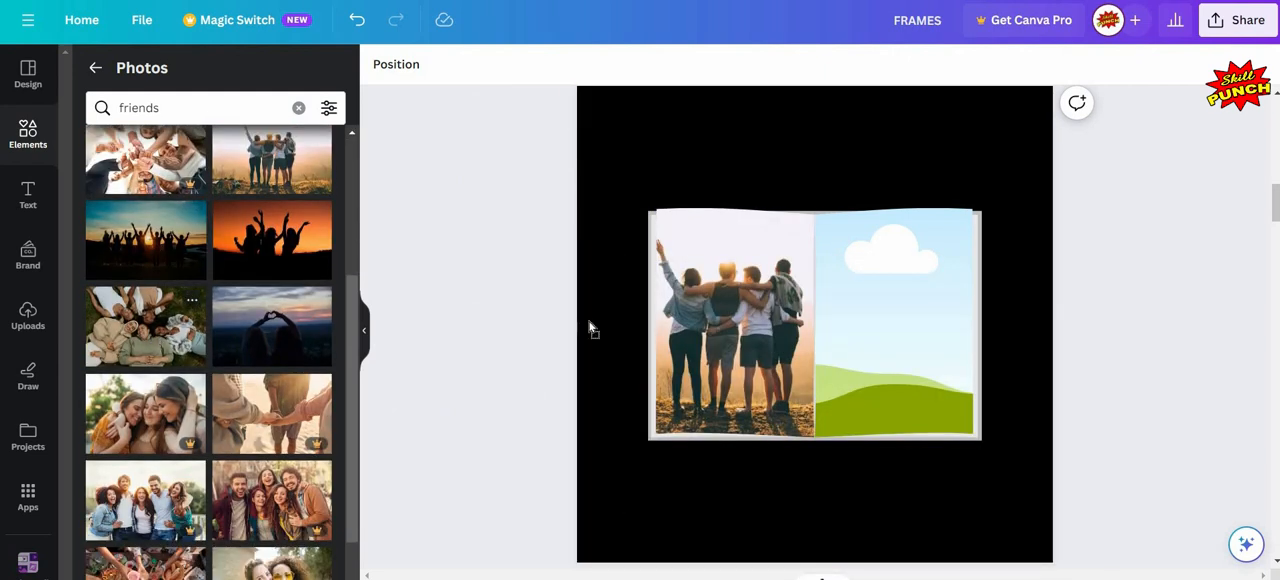
pyautogui.moveTo(589, 322); pyautogui.dragTo(897, 279)
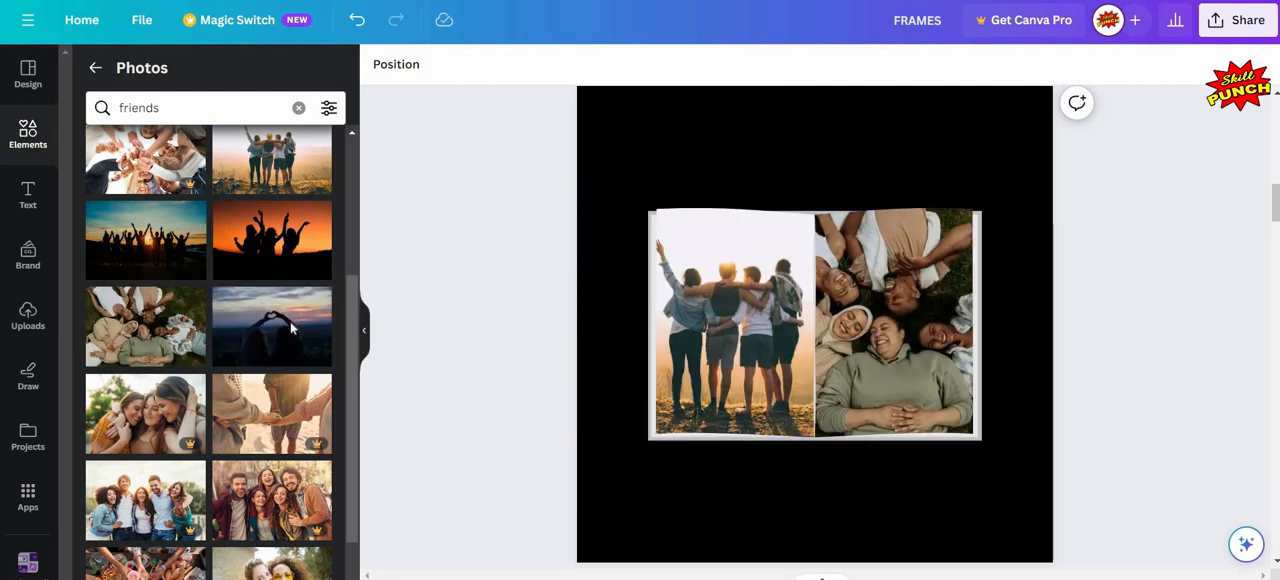
pyautogui.click(364, 330)
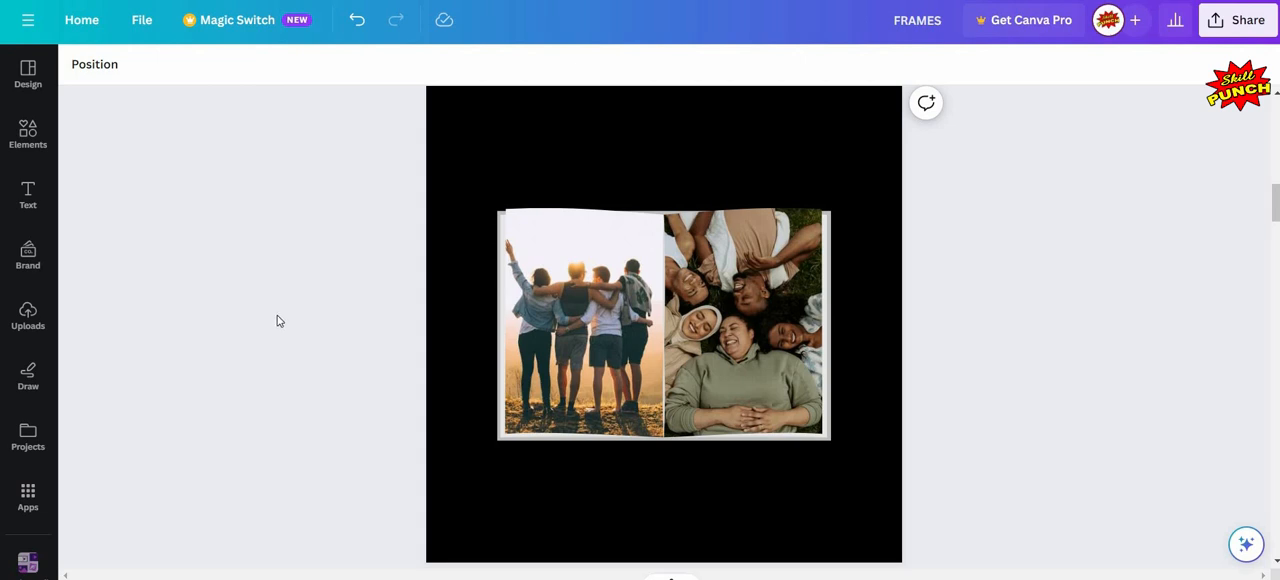
# - Search the photo library for "car" and fill page 4's game console screen frame with the photo of the white sedan by trees
pyautogui.scroll(-5, 279, 321)
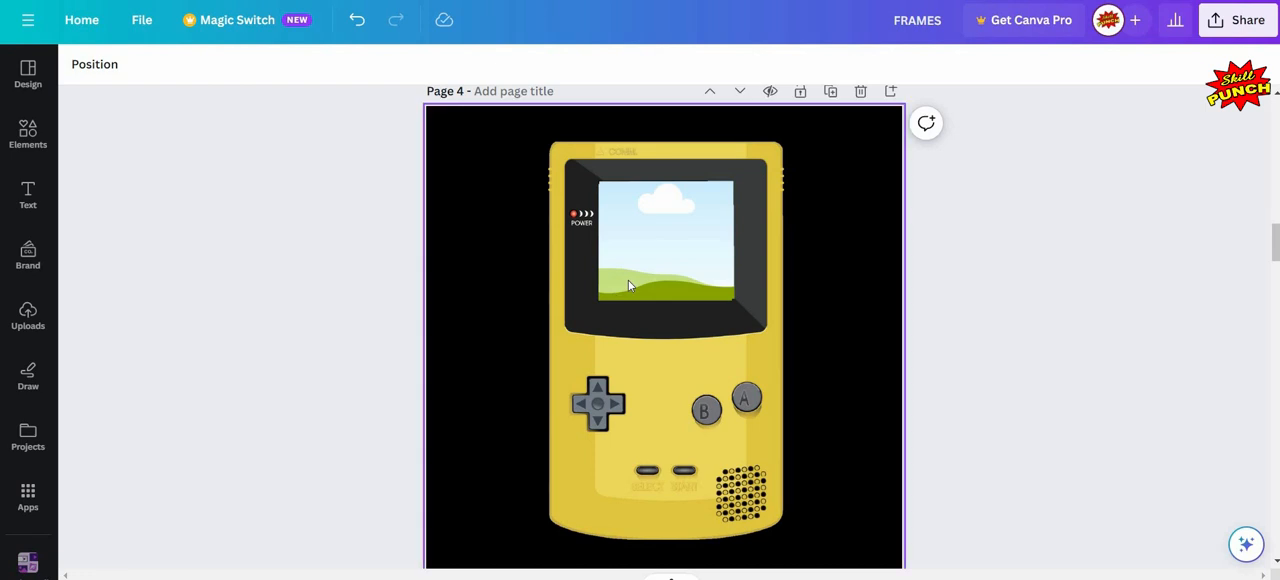
pyautogui.click(17, 140)
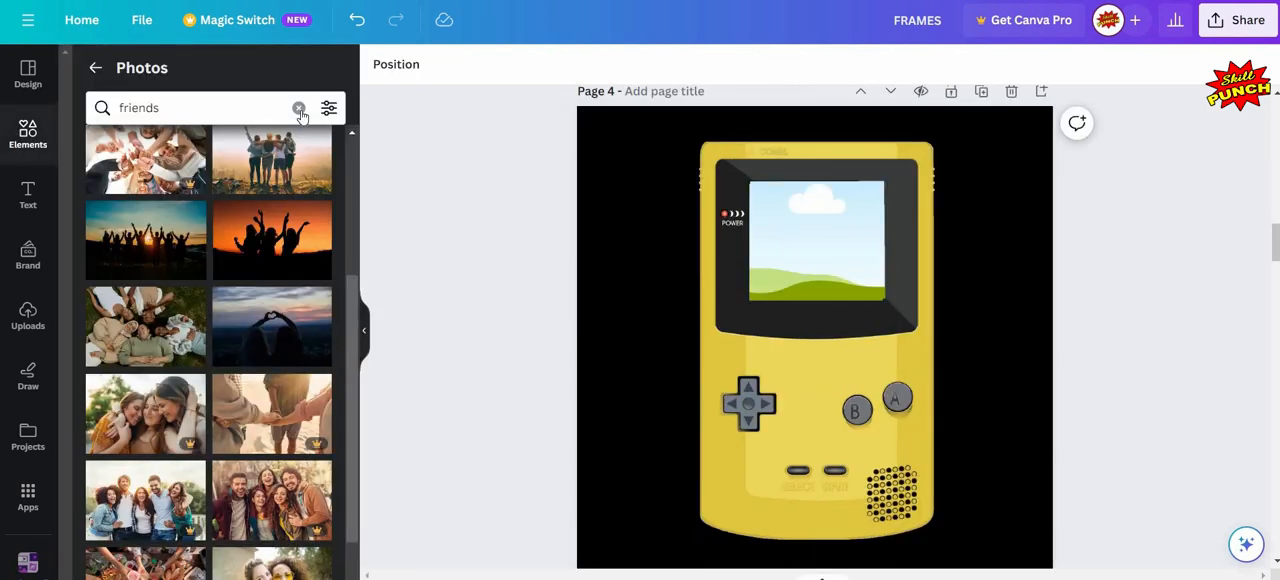
pyautogui.click(298, 107)
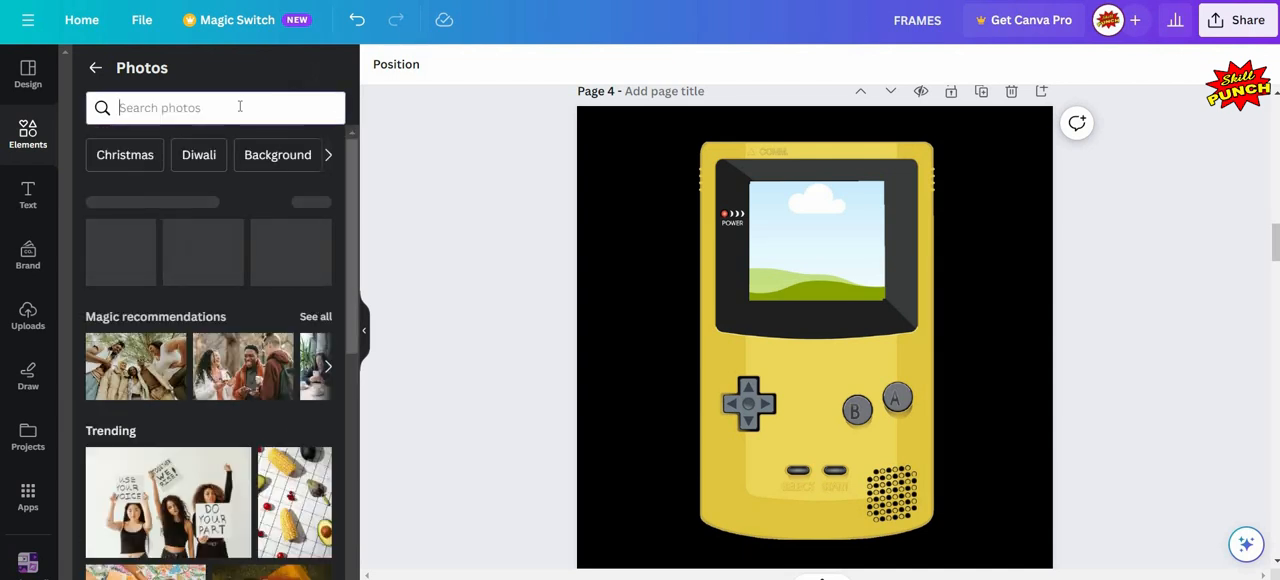
pyautogui.click(240, 106)
pyautogui.write('car')
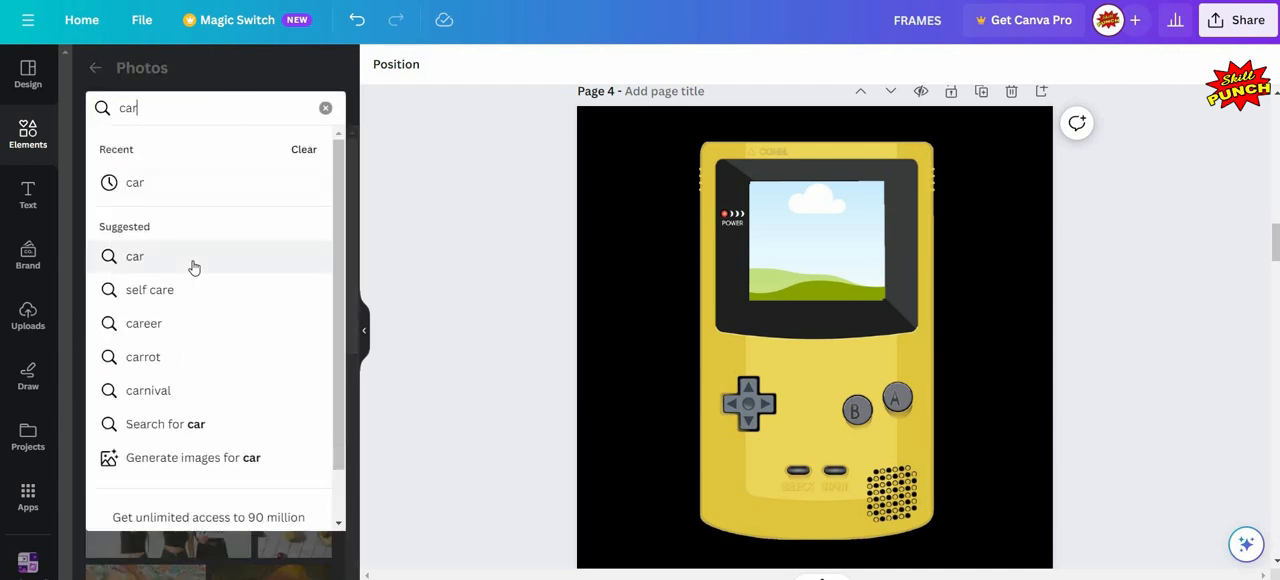
pyautogui.click(194, 264)
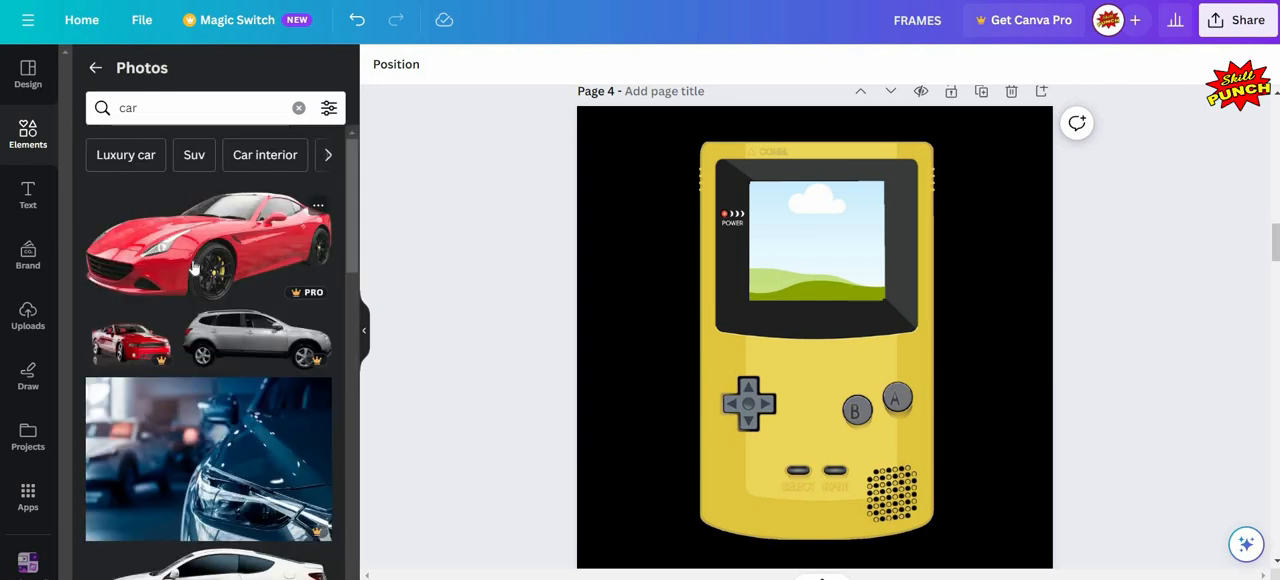
pyautogui.scroll(-8, 194, 268)
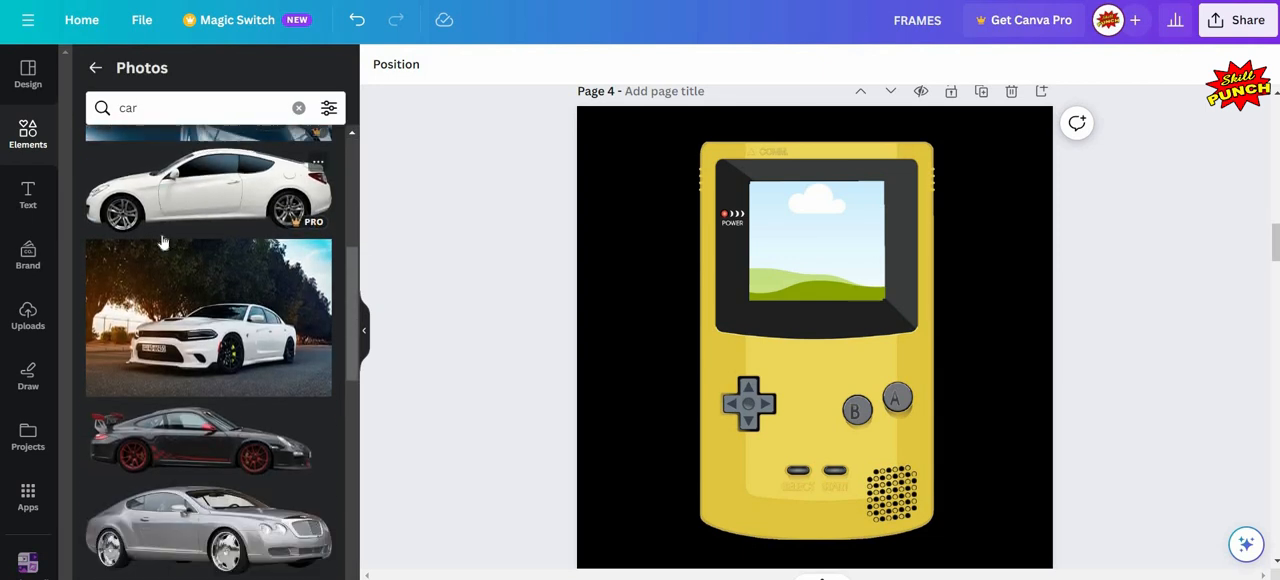
pyautogui.moveTo(208, 214)
pyautogui.mouseDown()
pyautogui.moveTo(555, 207)
pyautogui.moveTo(797, 236)
pyautogui.mouseUp()
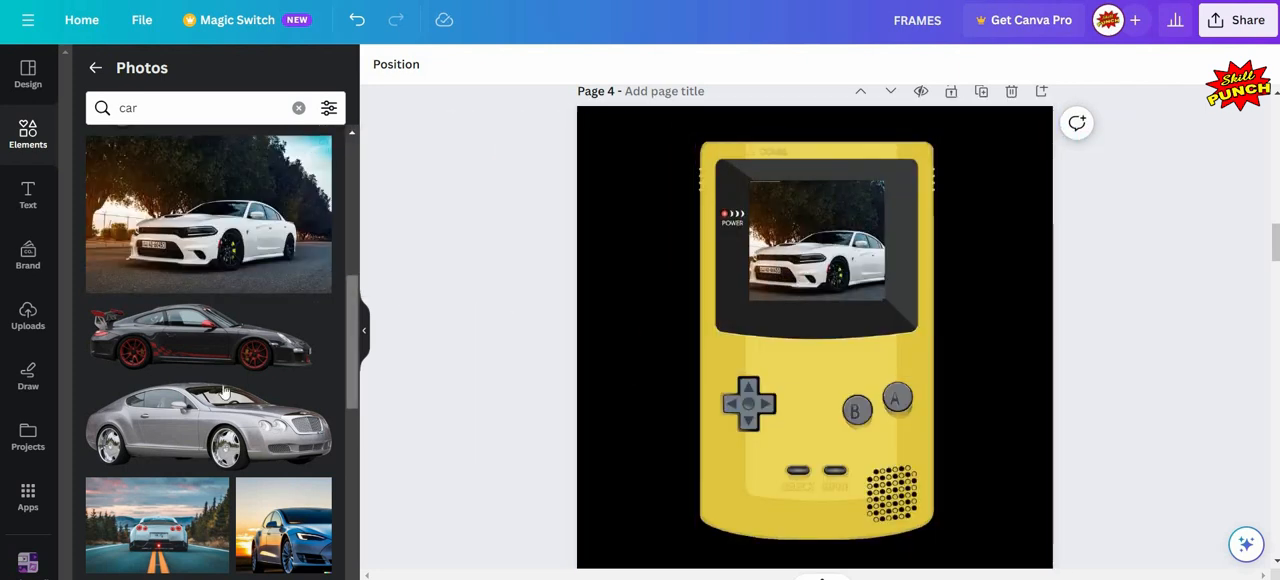
# - Replace the game console screen's photo with the white sports car seen from behind on a road and hide the photo library
pyautogui.moveTo(224, 392)
pyautogui.scroll(-3, 224, 392)
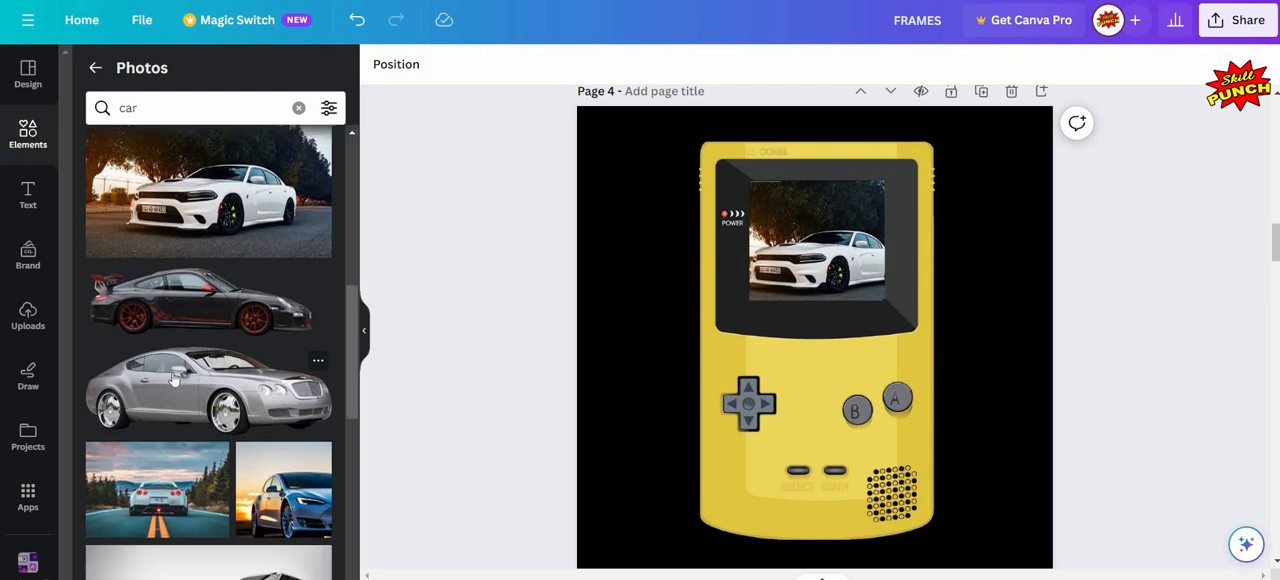
pyautogui.moveTo(157, 357); pyautogui.dragTo(470, 305)
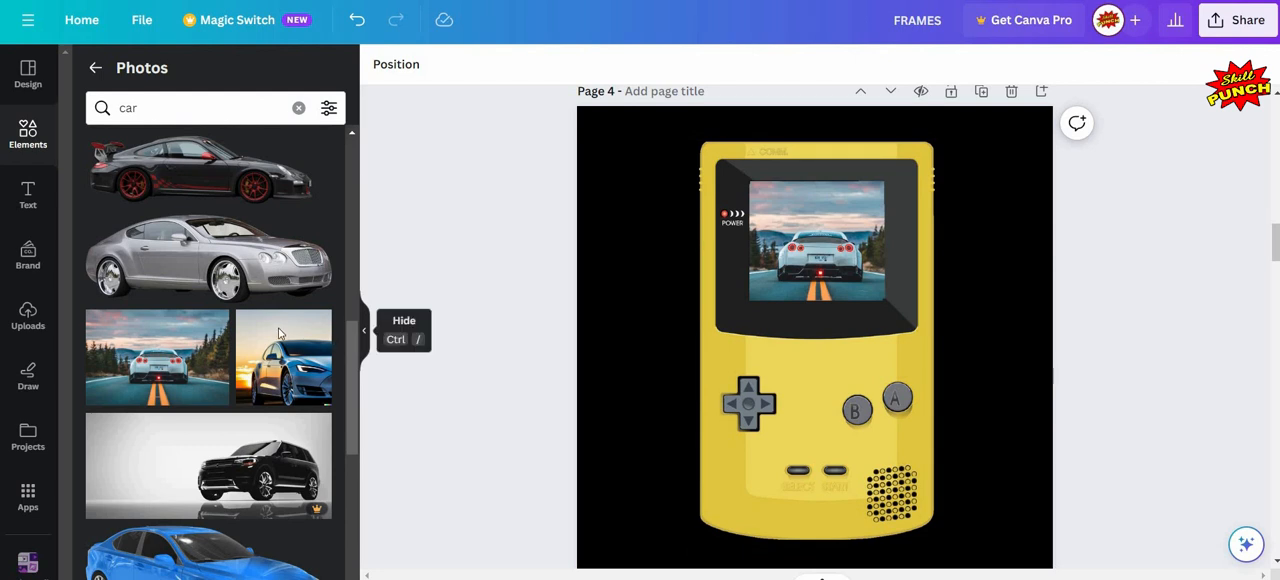
pyautogui.click(364, 330)
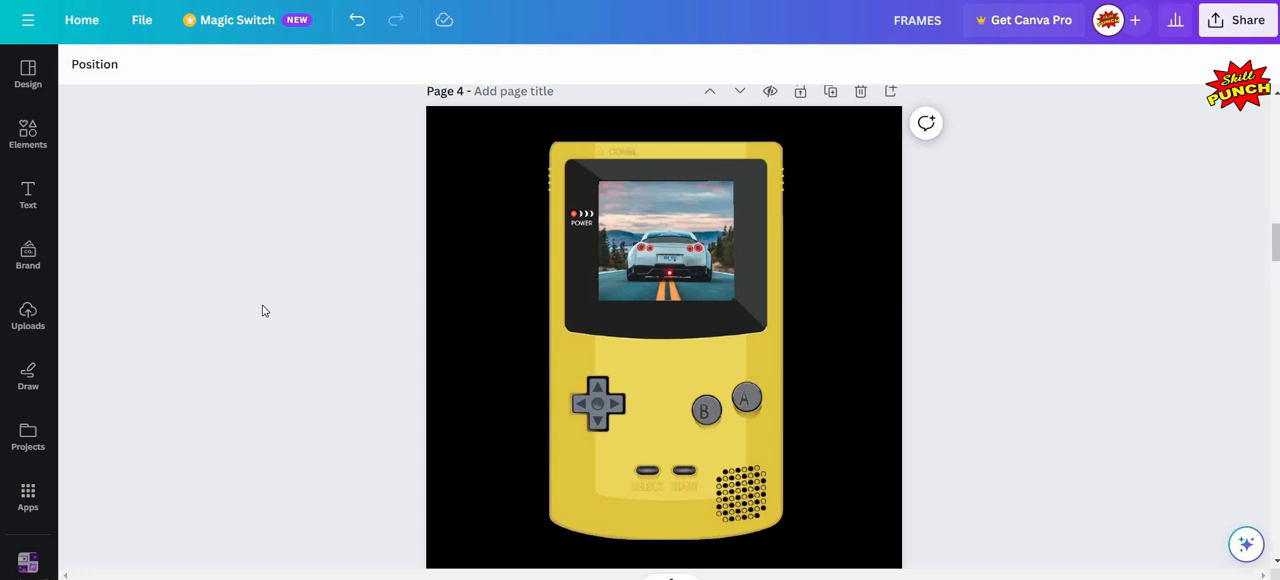
# - Search the photo library for "dance" to find a picture for page 5's scribble-shaped frame
pyautogui.scroll(-10, 264, 311)
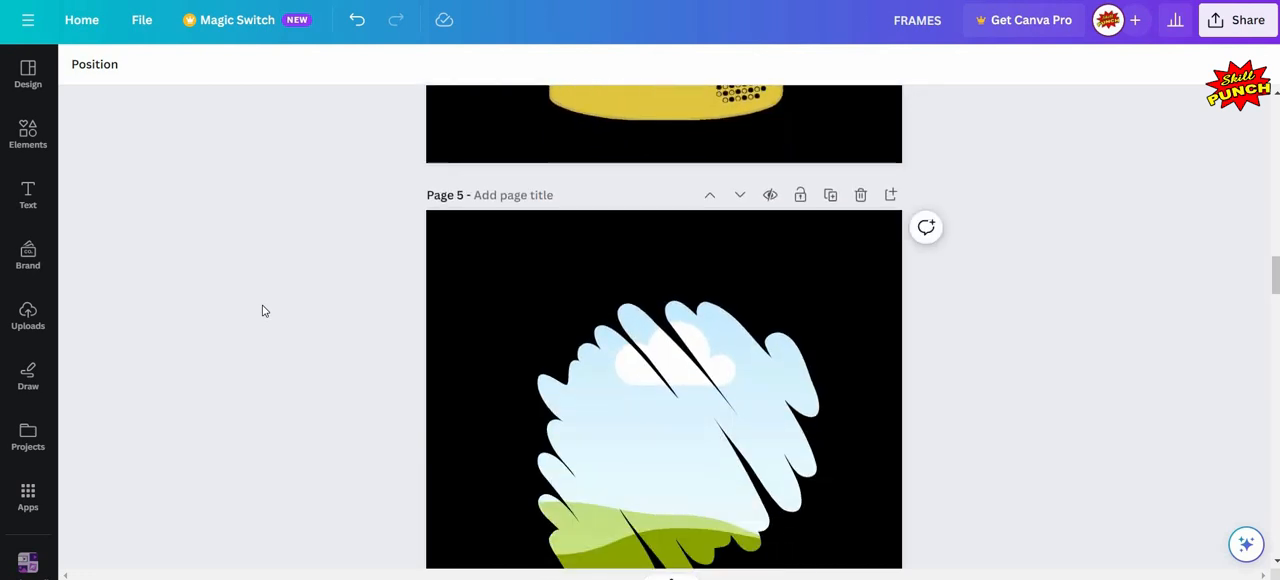
pyautogui.scroll(2, 700, 320)
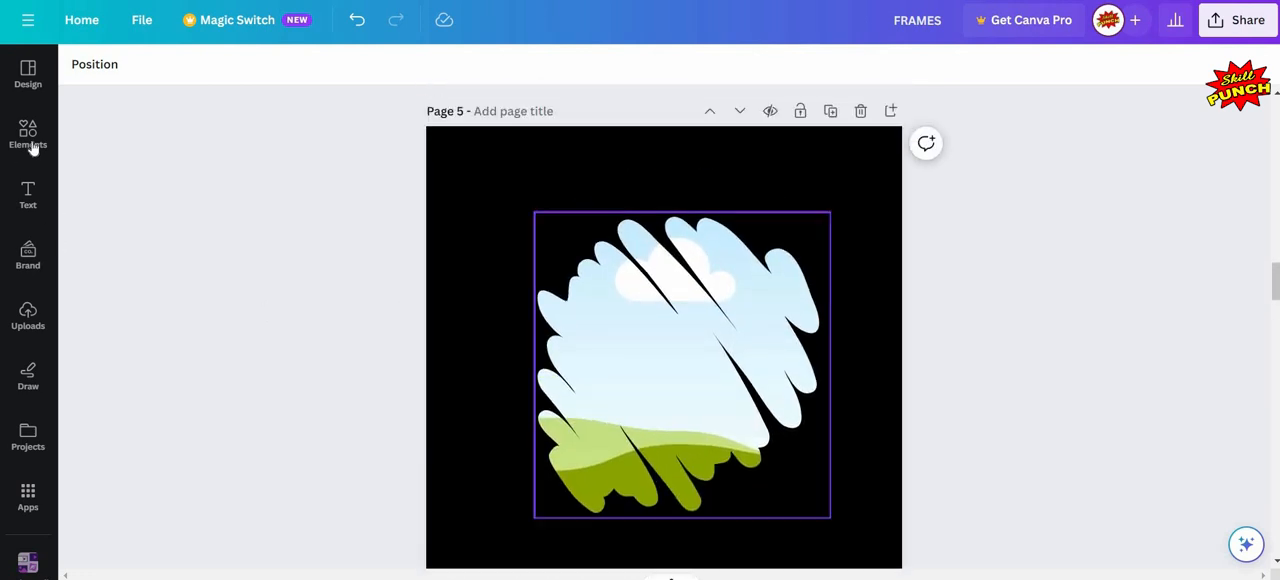
pyautogui.click(33, 145)
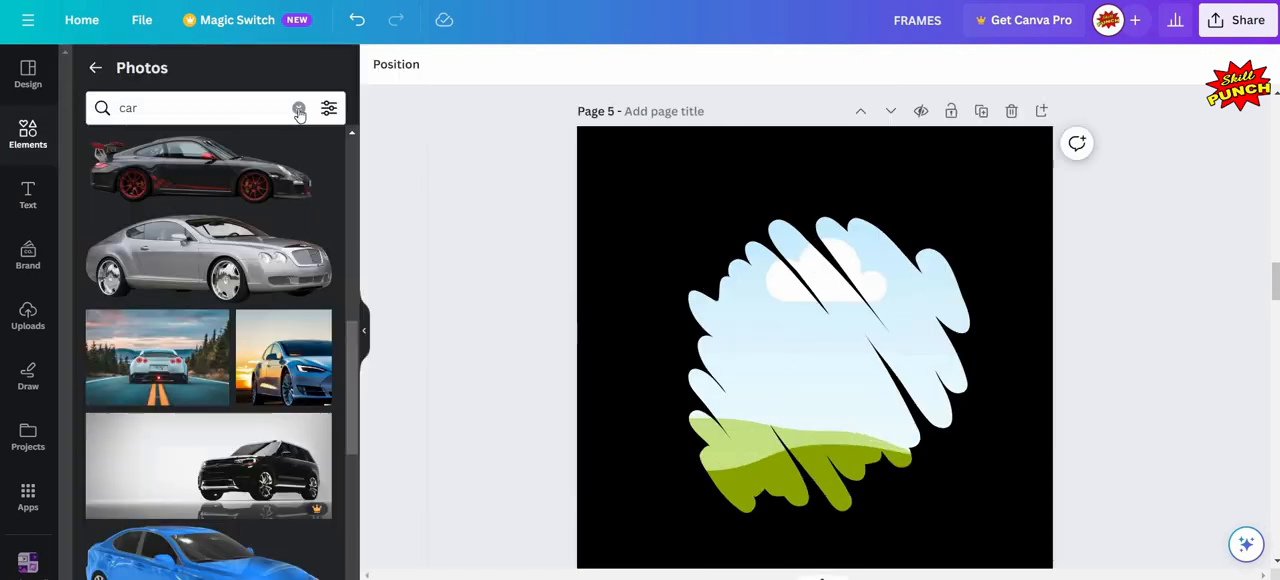
pyautogui.click(298, 107)
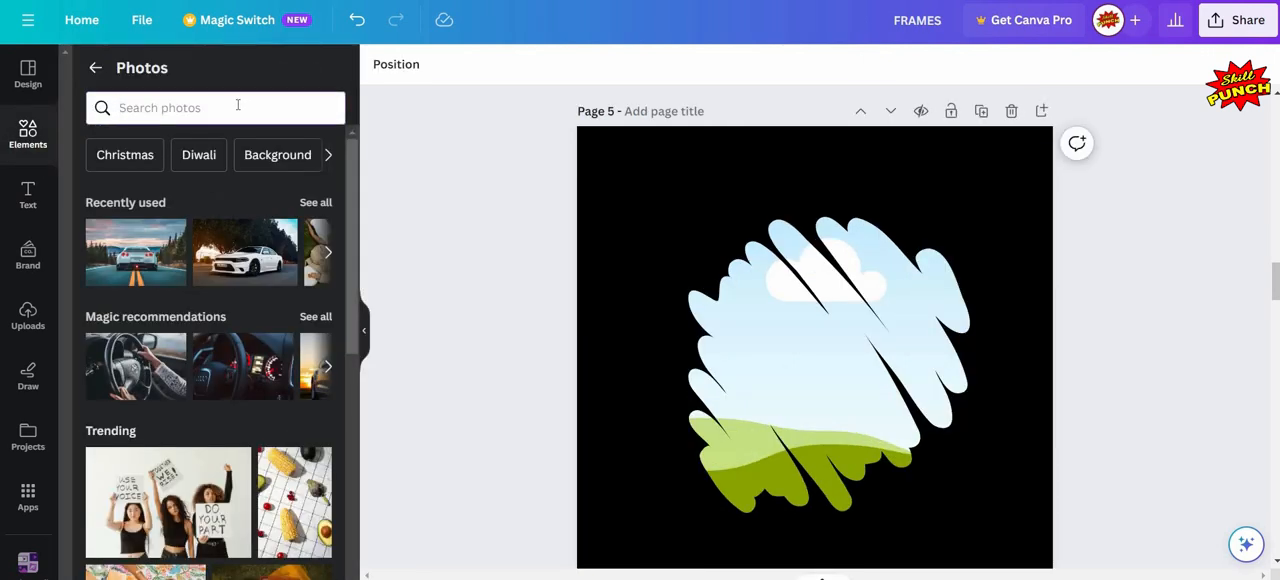
pyautogui.click(237, 104)
pyautogui.write('da')
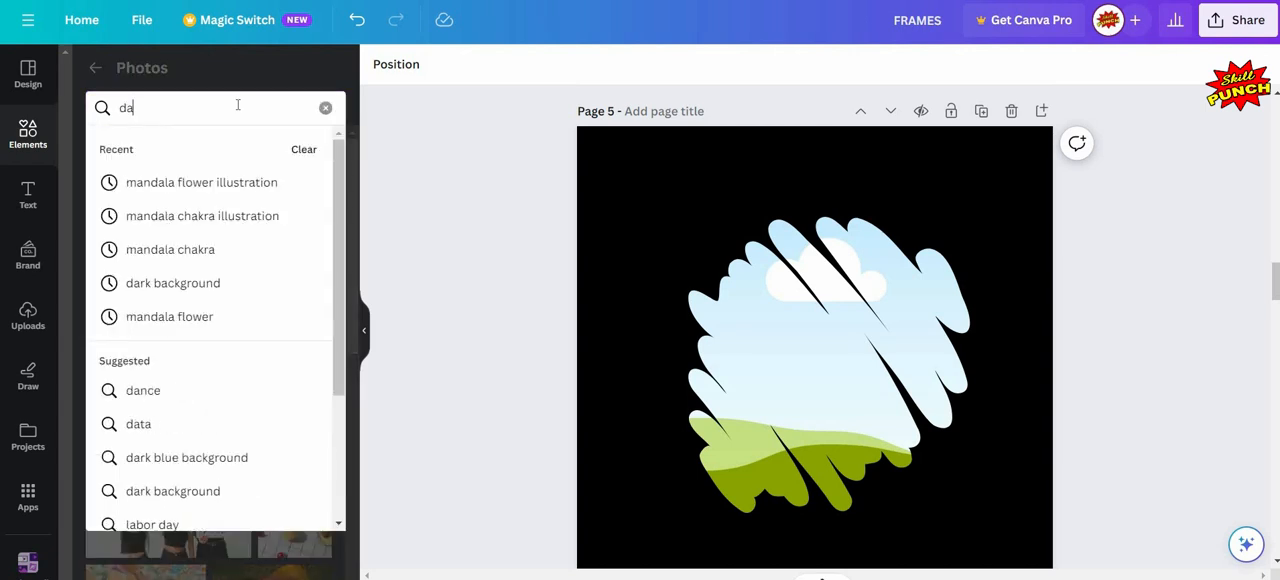
pyautogui.write('nce')
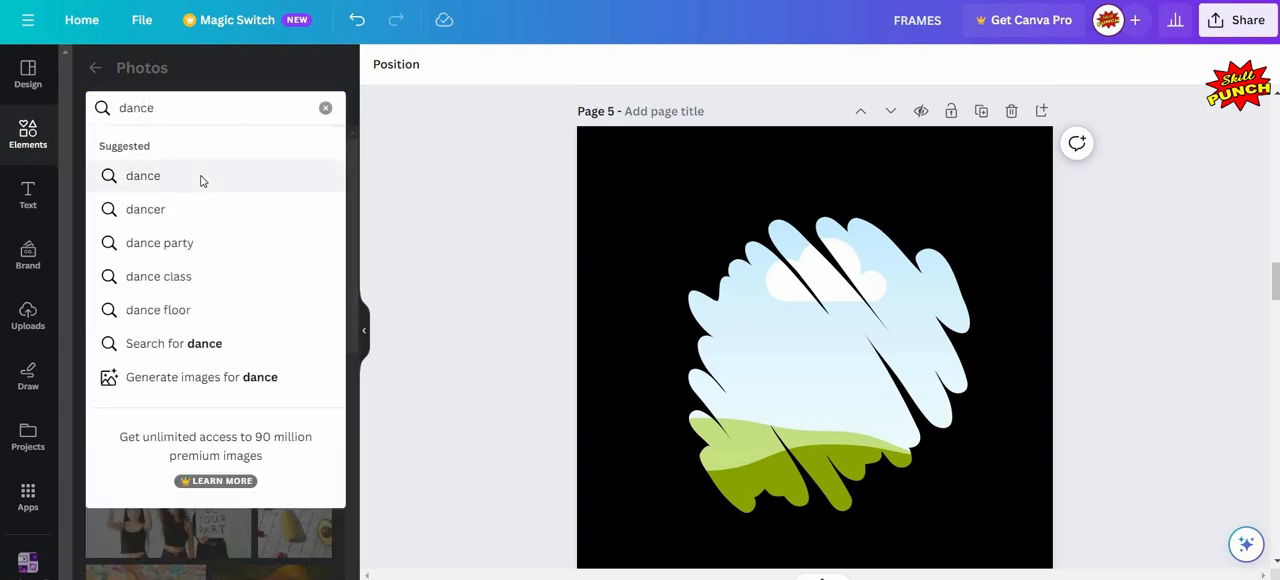
pyautogui.click(201, 177)
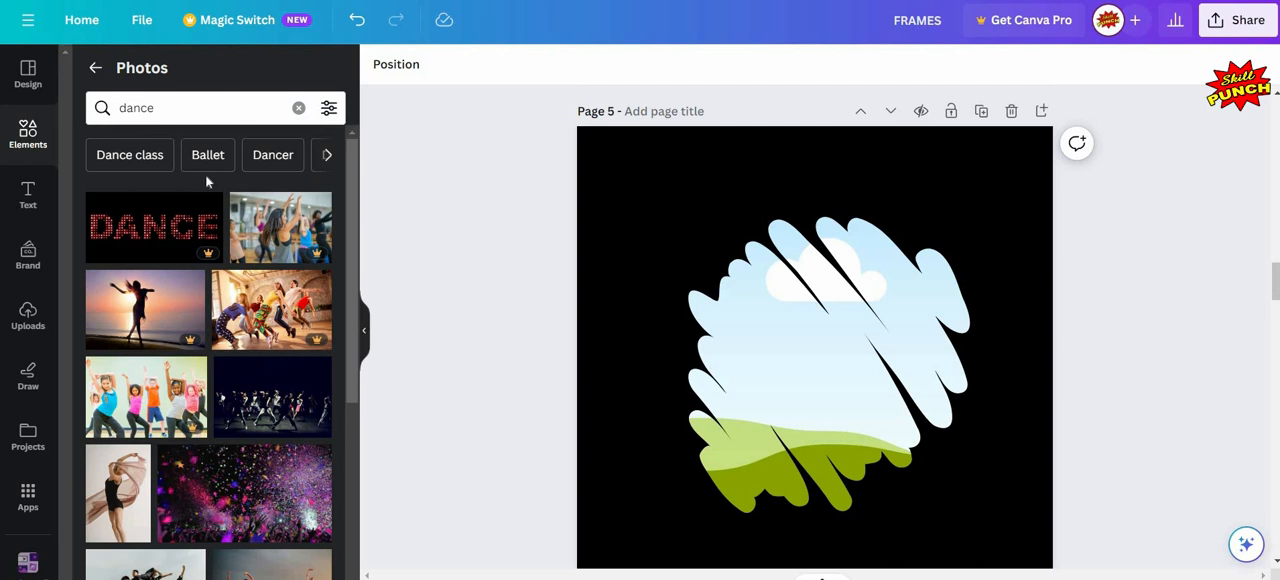
# - Try the photo of the dancer in a black leotard with flowing fabric in page 5's scribble frame
pyautogui.scroll(-1, 207, 182)
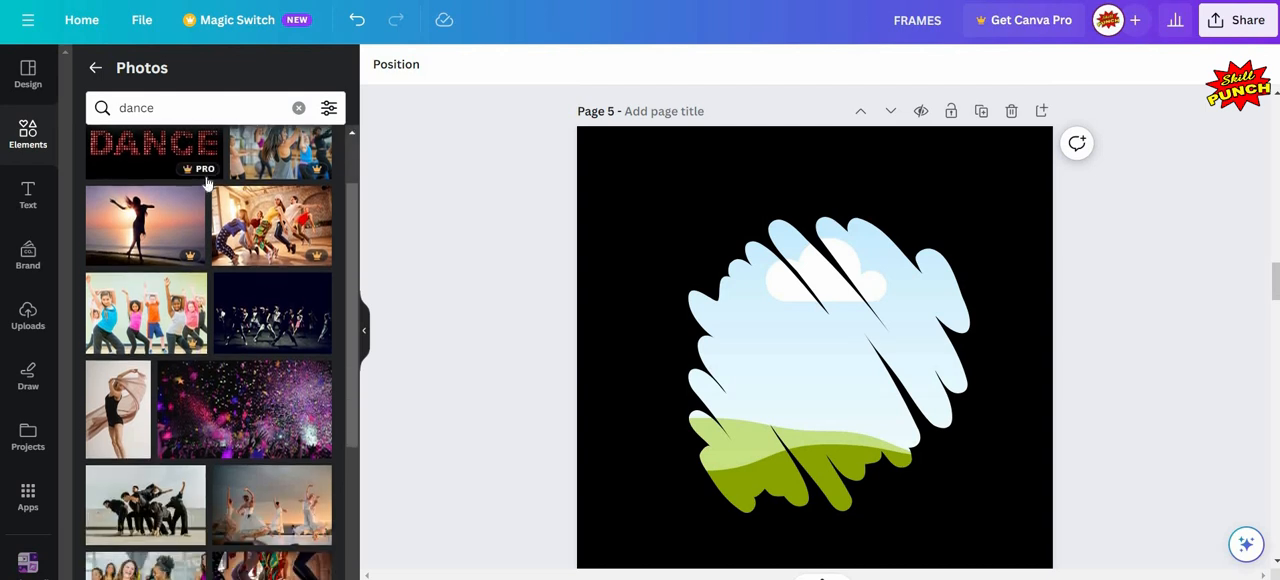
pyautogui.scroll(-2, 207, 182)
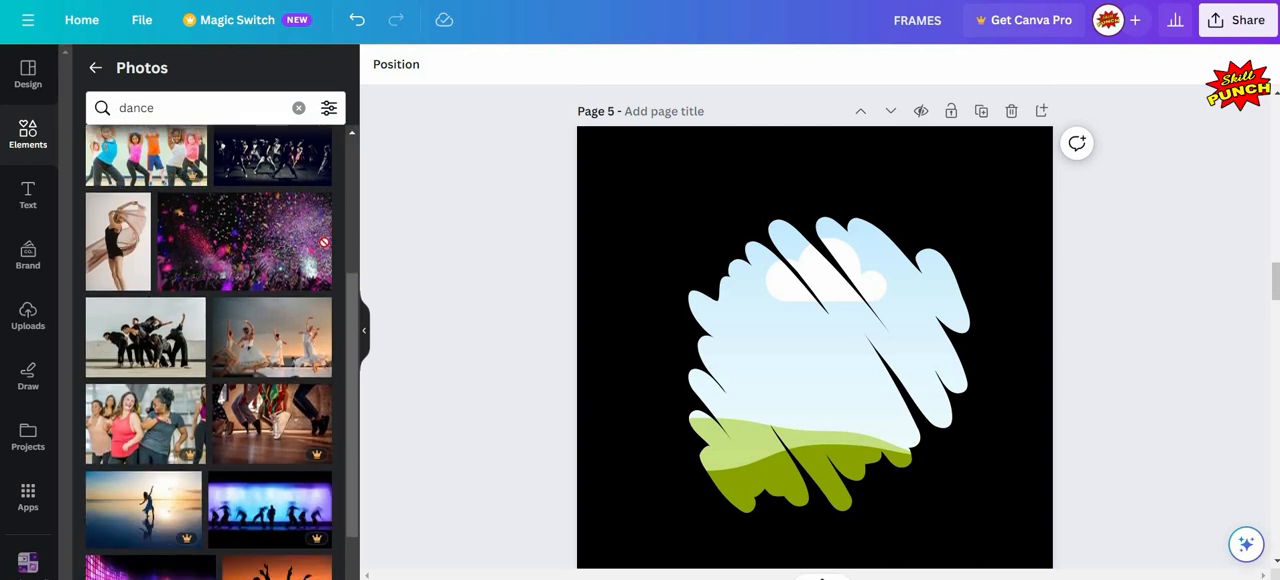
pyautogui.moveTo(782, 309); pyautogui.dragTo(860, 322)
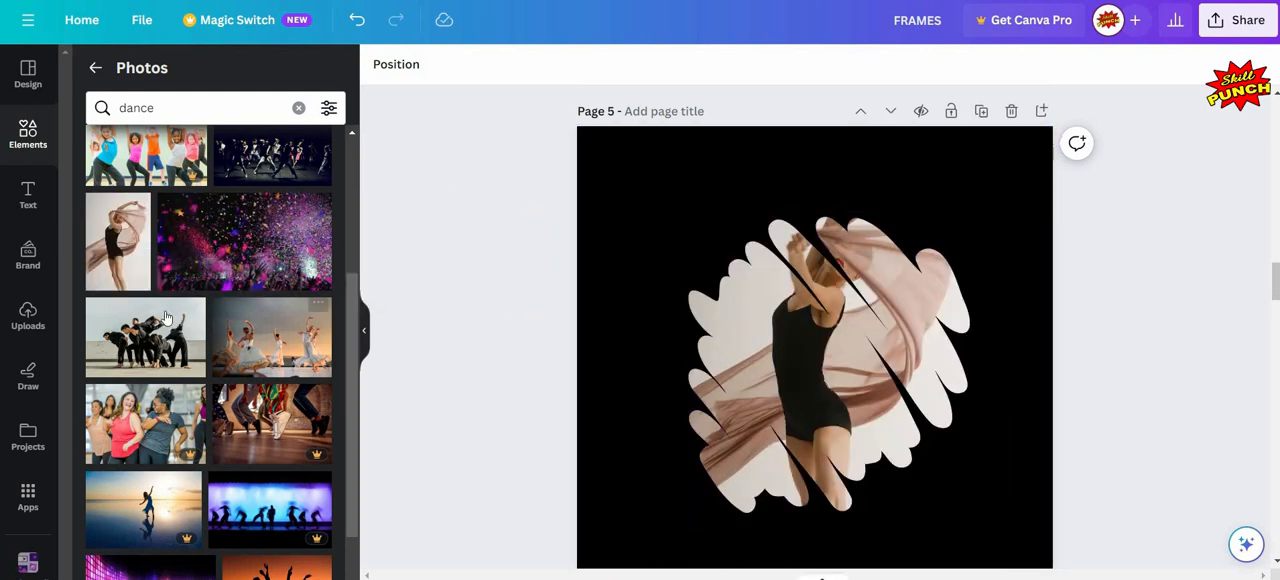
# - Fill page 5's scribble frame with the photo of the dancer in a yellow and orange dress
pyautogui.scroll(-3, 166, 318)
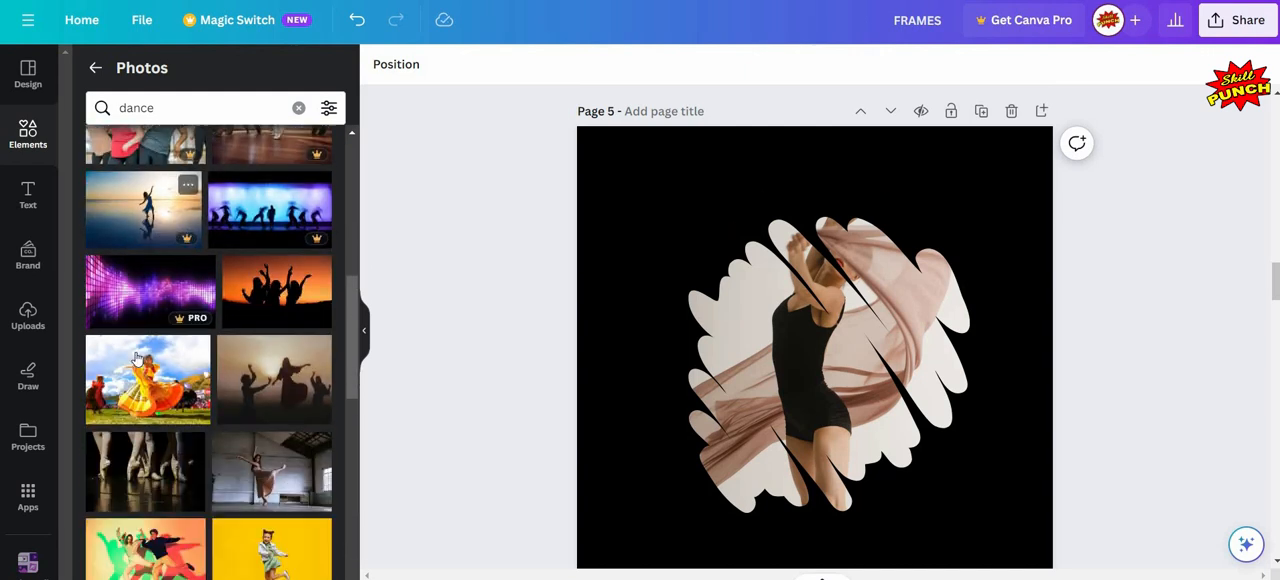
pyautogui.moveTo(128, 334)
pyautogui.mouseDown()
pyautogui.moveTo(501, 339)
pyautogui.moveTo(905, 318)
pyautogui.mouseUp()
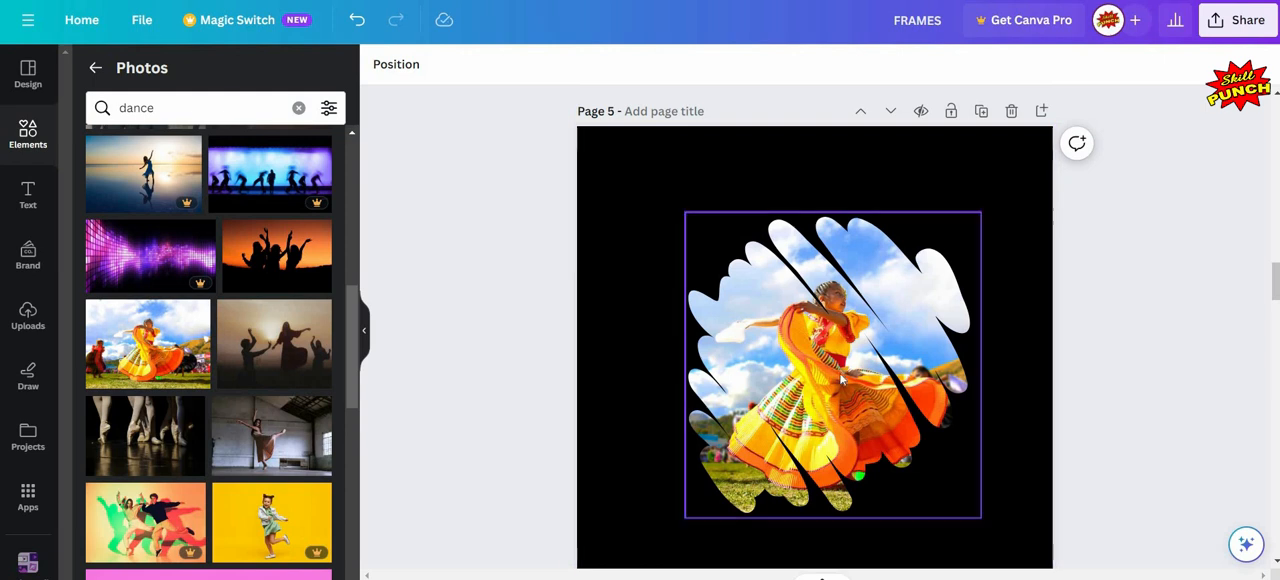
pyautogui.click(365, 325)
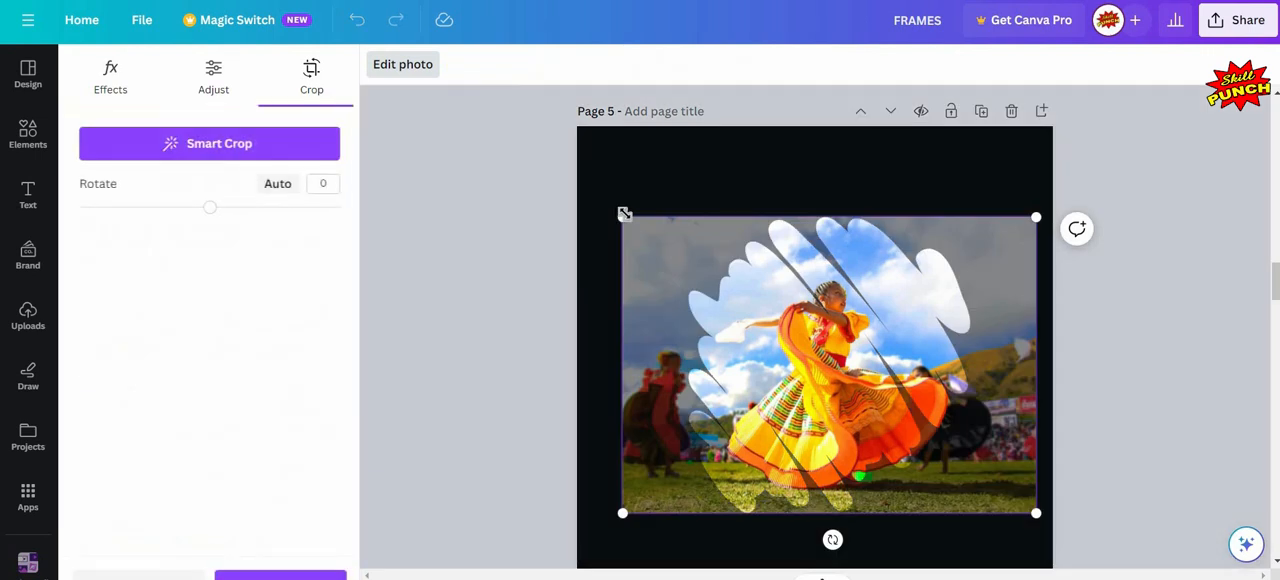
# - Enlarge the yellow-dress photo inside the scribble frame, reposition it so the dancer sits within the shape, and deselect it
pyautogui.moveTo(623, 216); pyautogui.dragTo(528, 150)
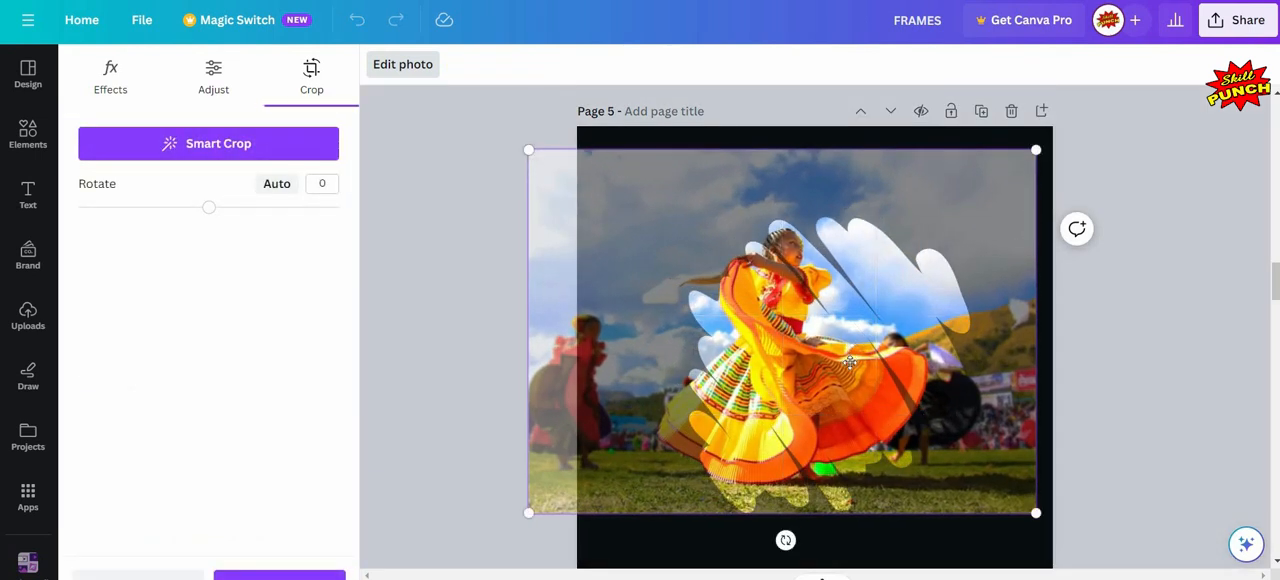
pyautogui.moveTo(853, 366)
pyautogui.mouseDown()
pyautogui.moveTo(880, 376)
pyautogui.moveTo(860, 357)
pyautogui.mouseUp()
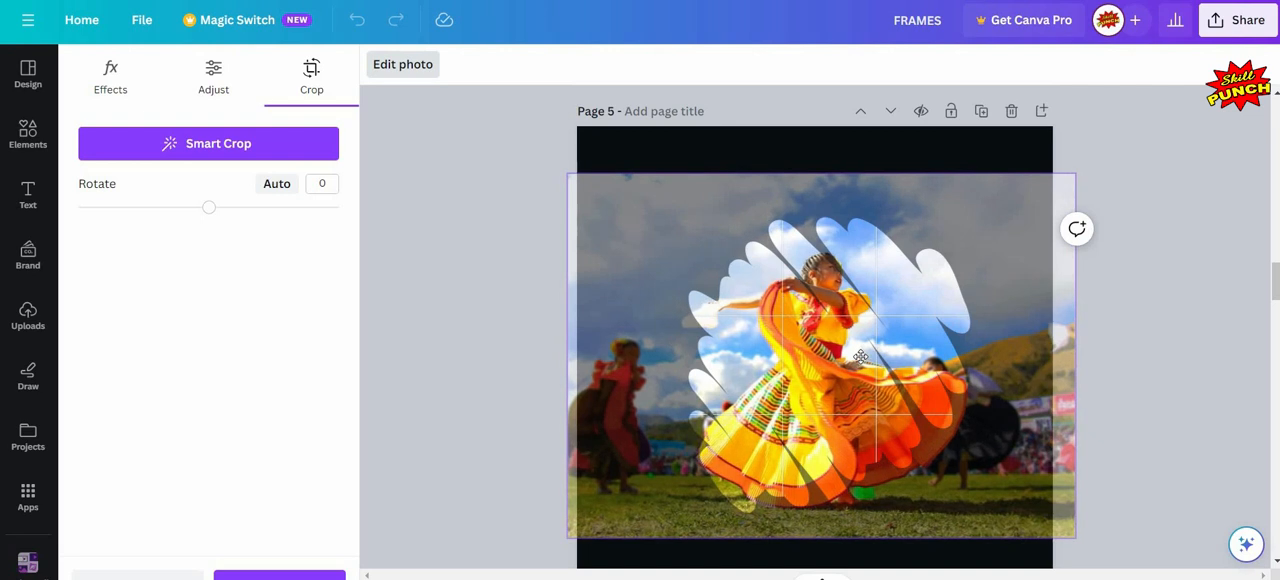
pyautogui.click(411, 249)
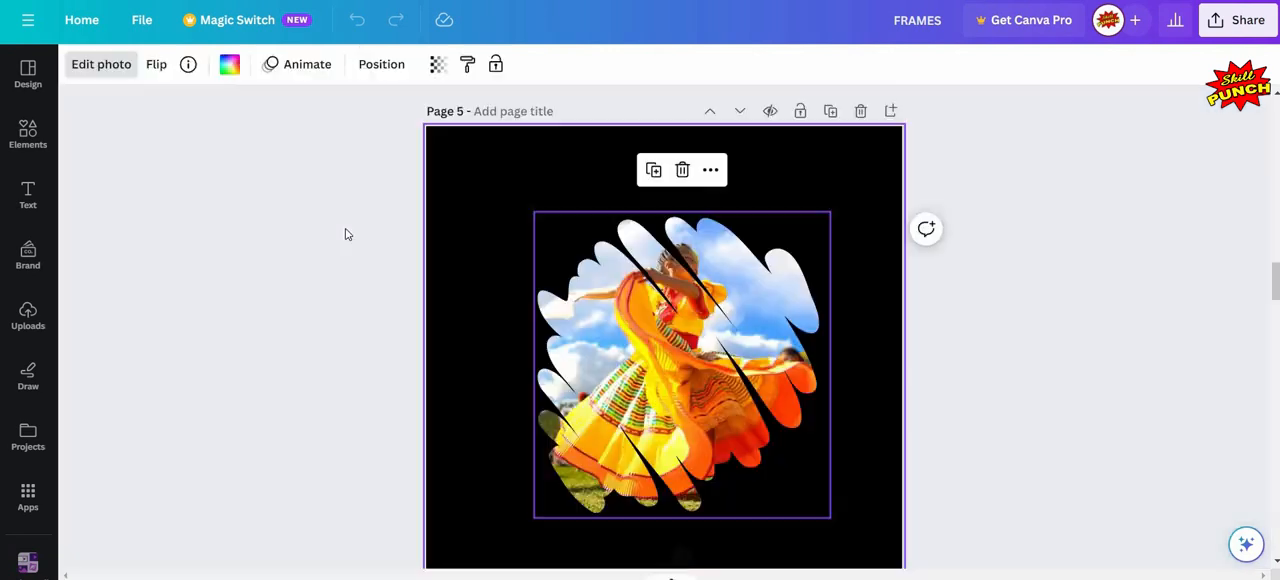
pyautogui.click(322, 233)
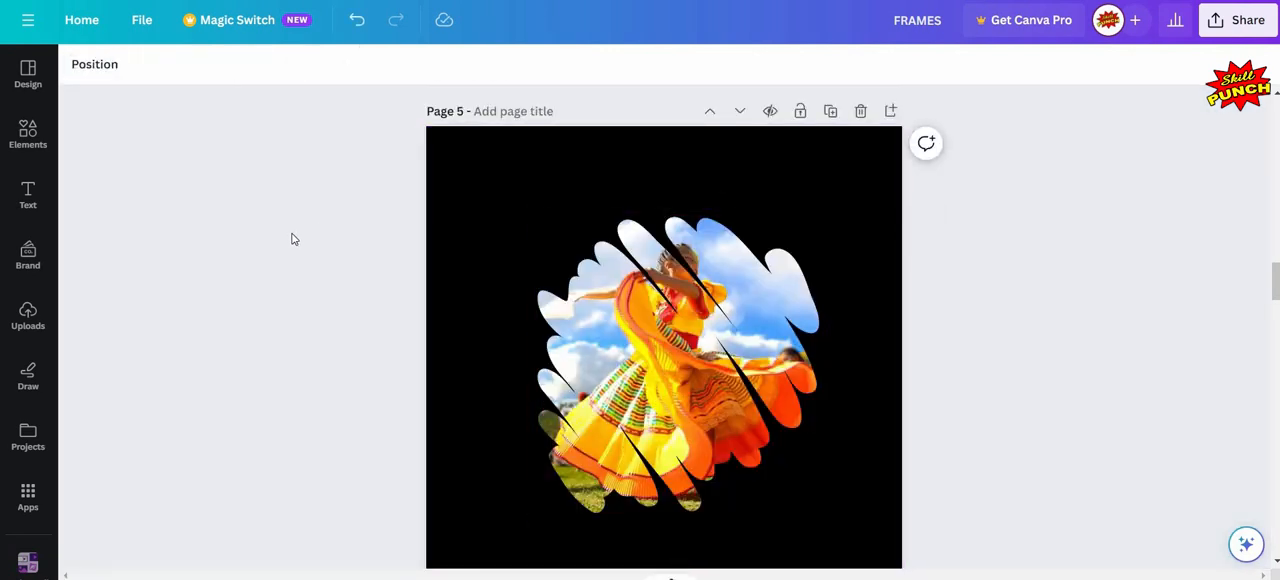
# - Search the photo library for "couple" to find a picture for page 6's gradient-edged frame
pyautogui.scroll(-6, 295, 243)
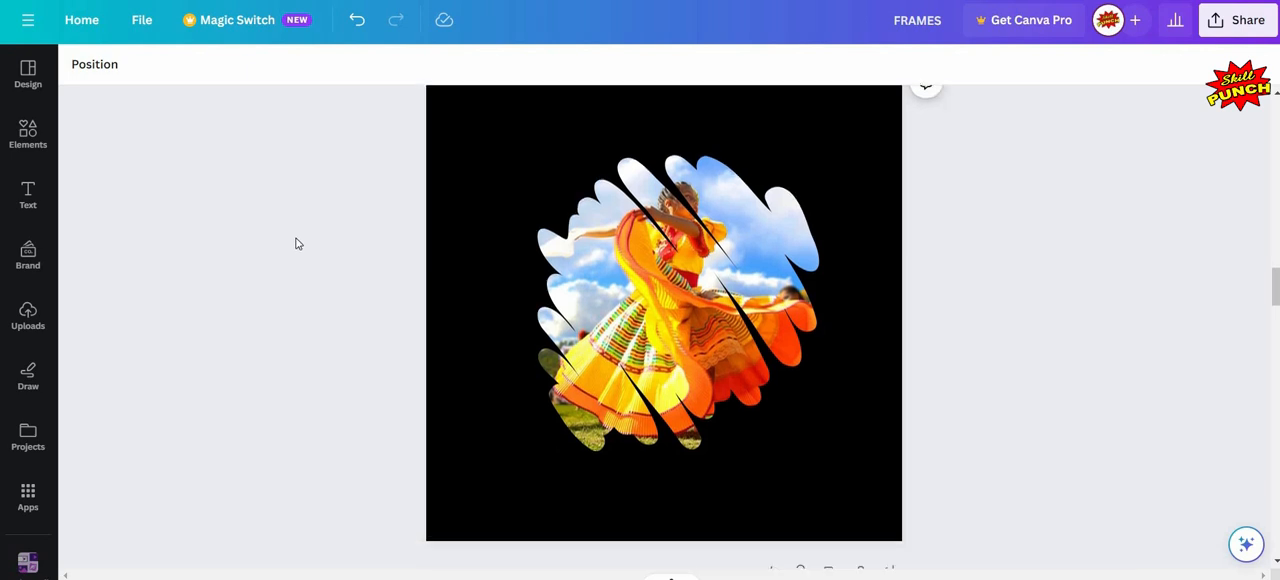
pyautogui.scroll(1, 578, 290)
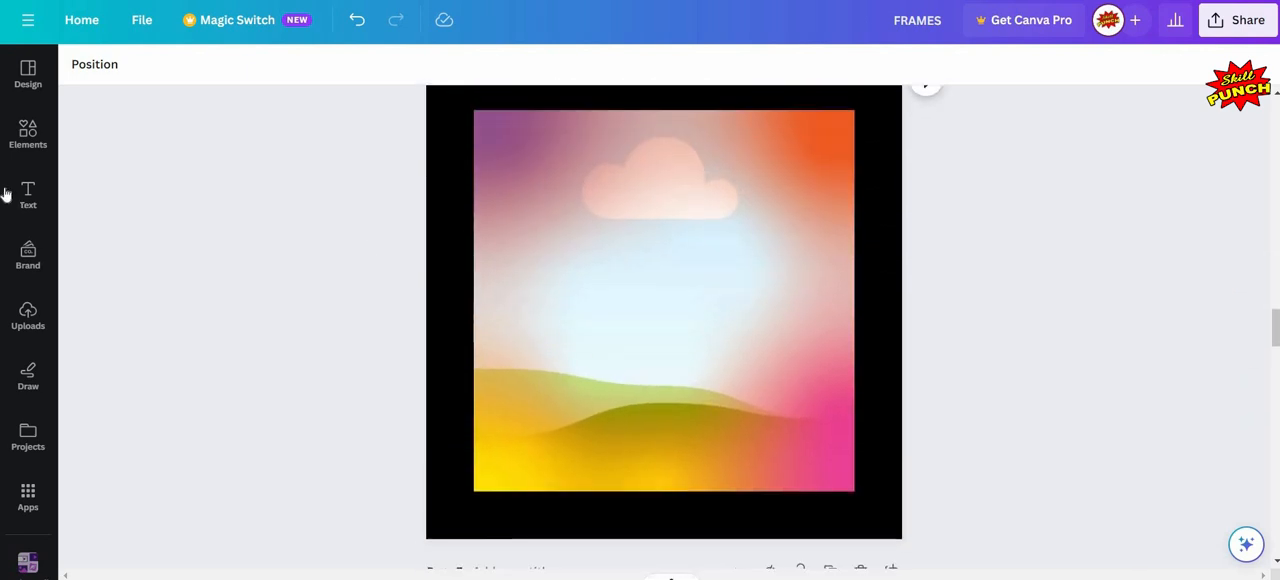
pyautogui.click(25, 148)
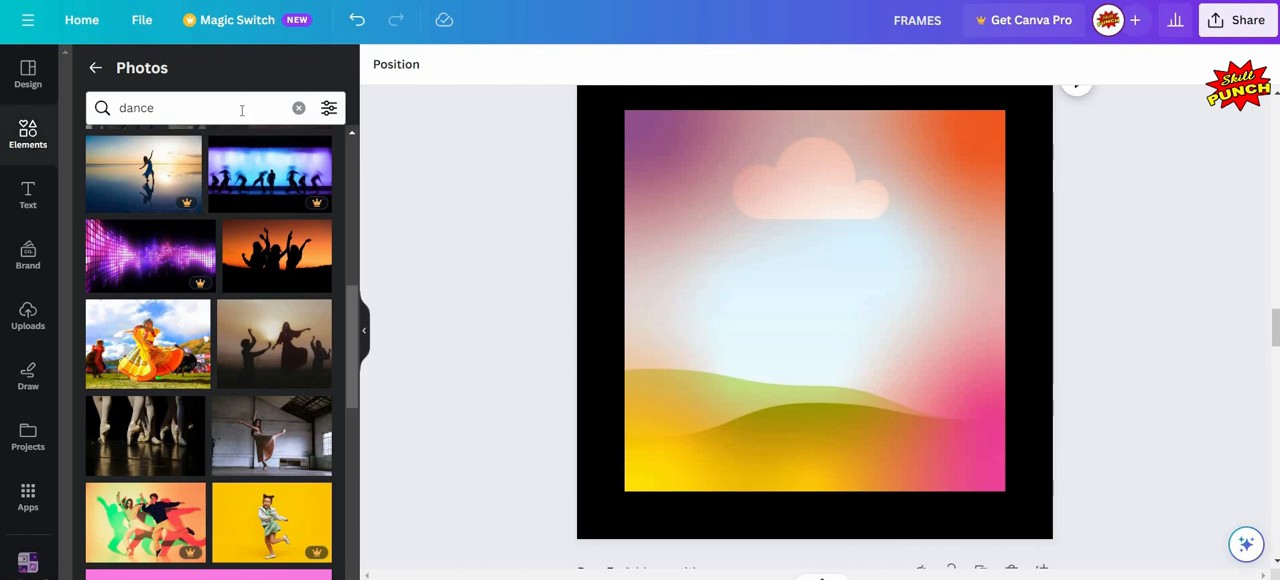
pyautogui.click(242, 110)
pyautogui.press('Tab')
pyautogui.press('Return')
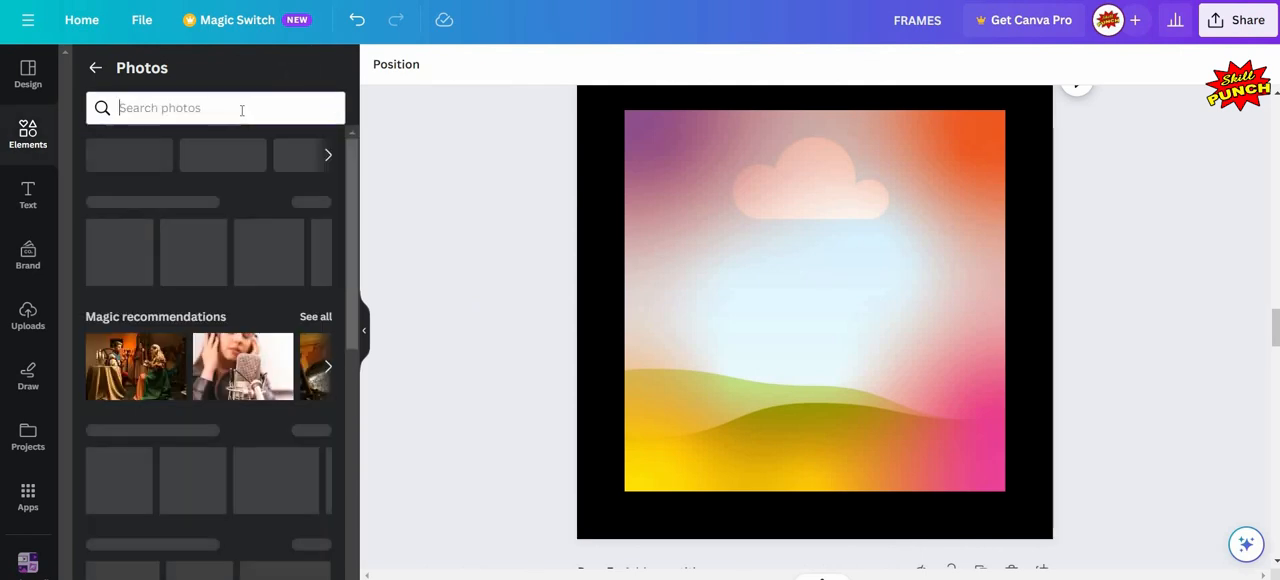
pyautogui.write('co')
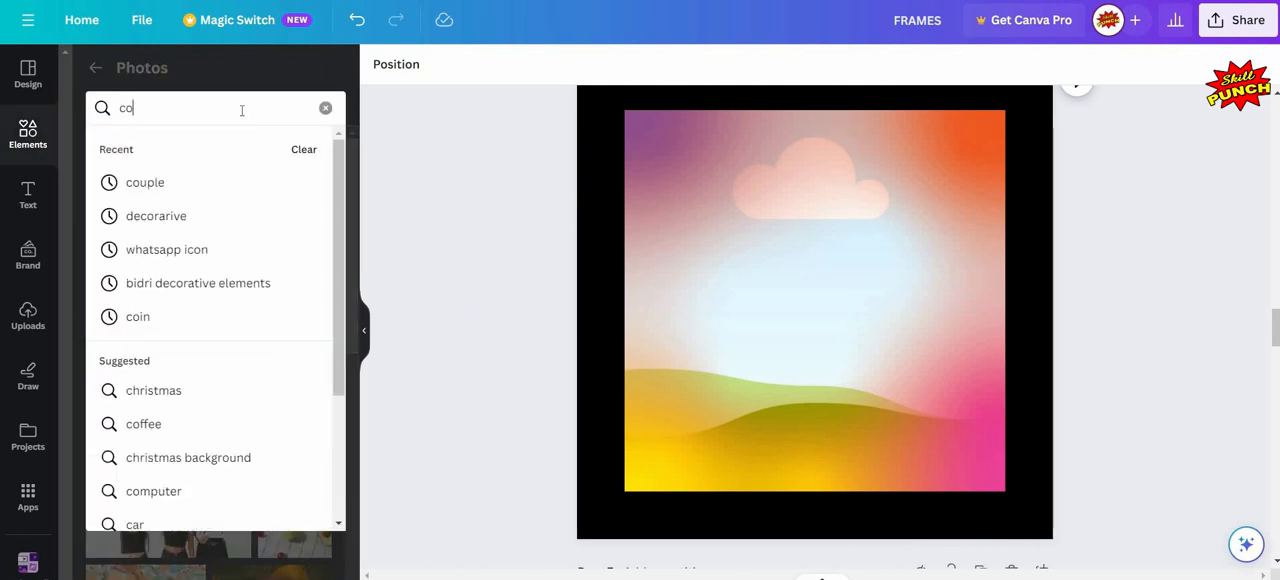
pyautogui.write('uple')
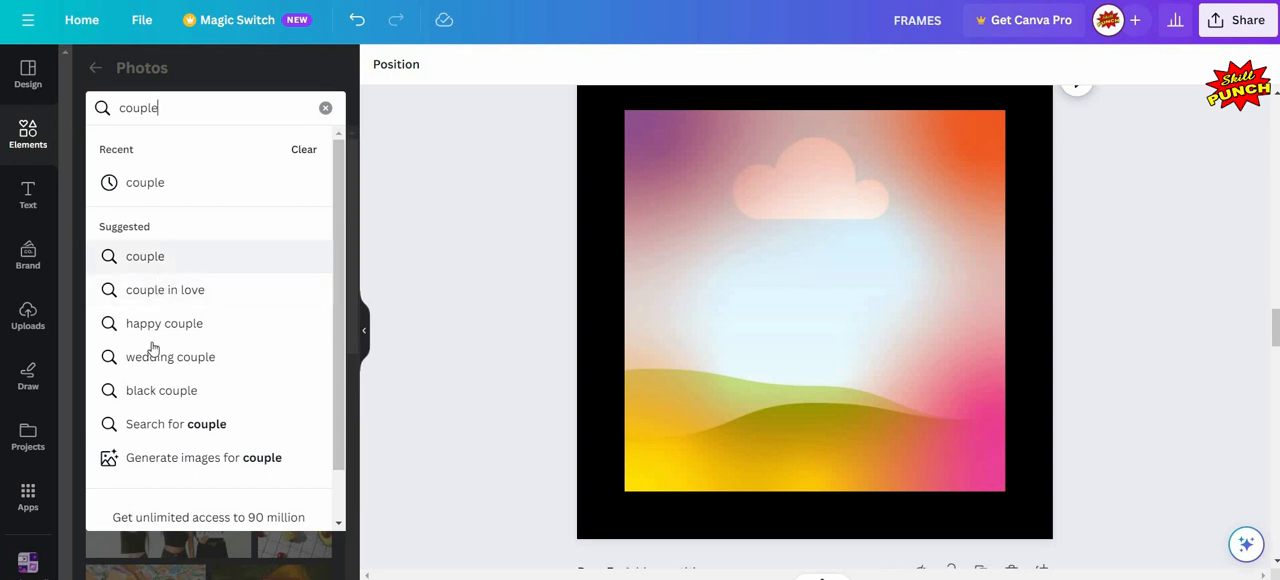
pyautogui.press('Return')
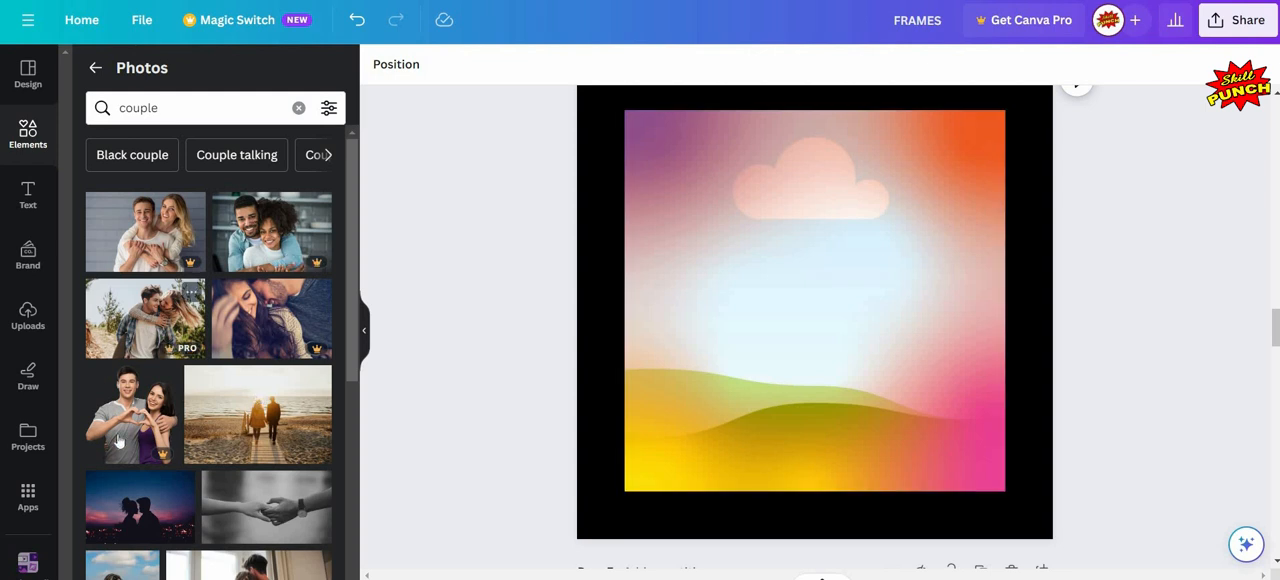
# - Try the photo of the silhouetted couple at dusk in page 6's gradient-edged frame
pyautogui.scroll(-3, 170, 450)
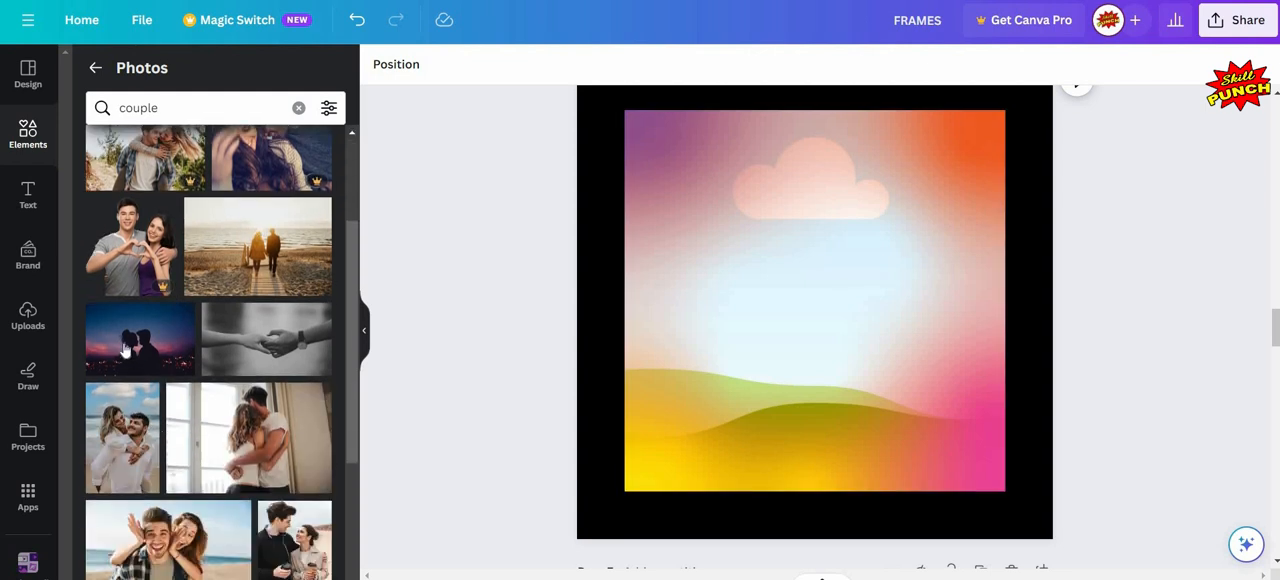
pyautogui.moveTo(125, 350); pyautogui.dragTo(752, 250)
pyautogui.moveTo(675, 284); pyautogui.dragTo(672, 285)
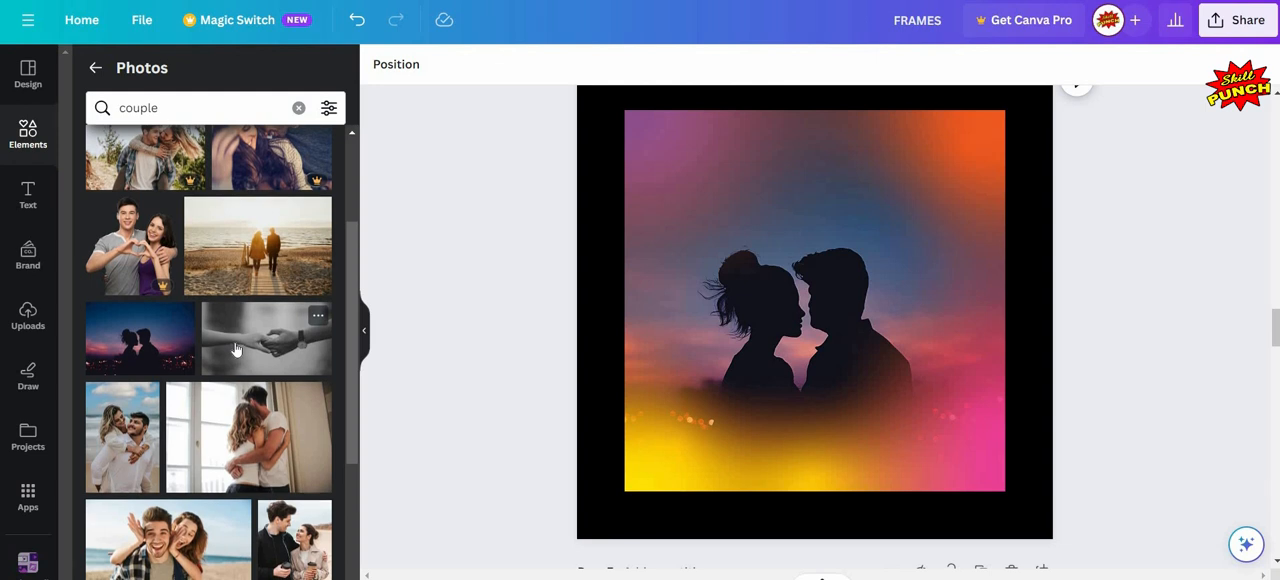
# - Fill page 6's gradient-edged frame with the photo of the smiling couple in white shirts at the beach
pyautogui.scroll(-1, 210, 340)
pyautogui.scroll(-1, 172, 322)
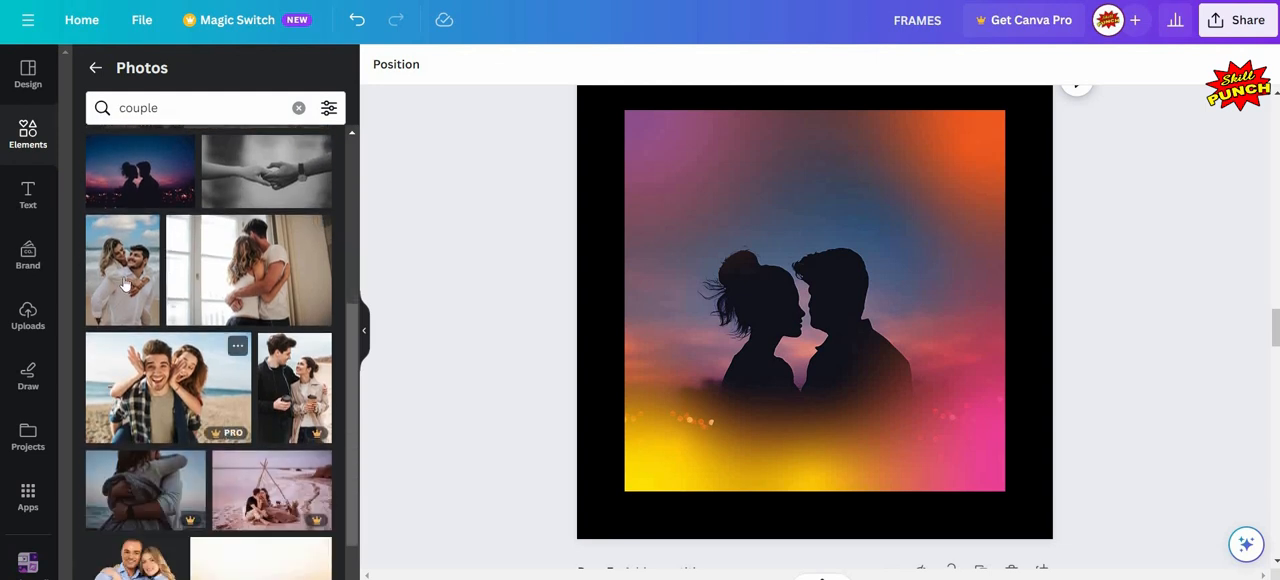
pyautogui.moveTo(122, 270); pyautogui.dragTo(771, 264)
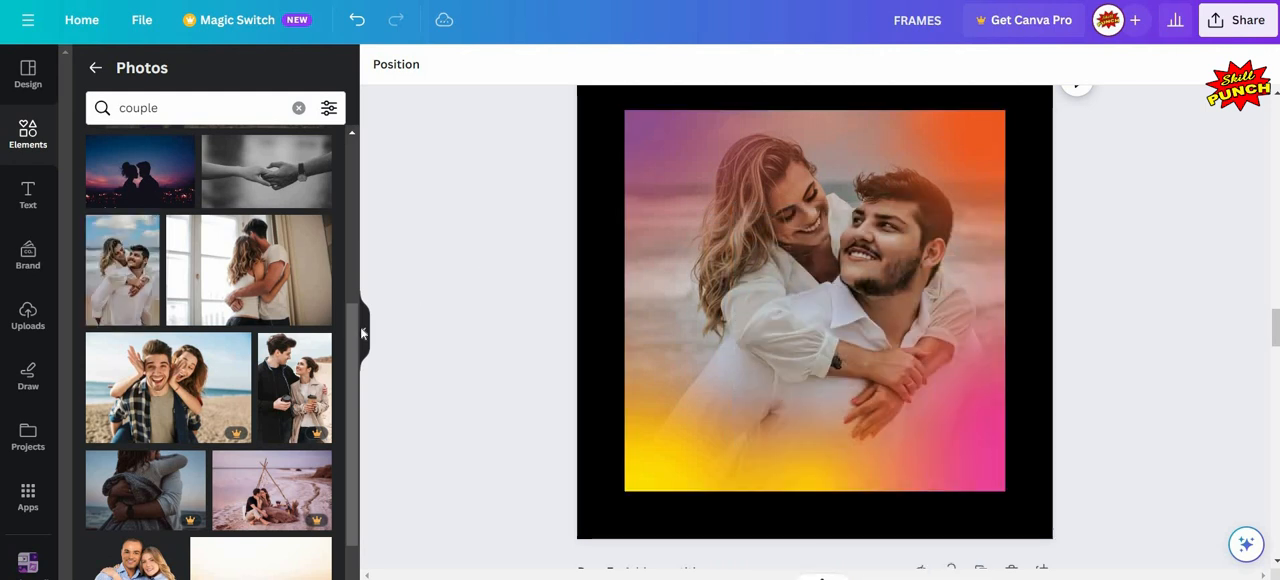
pyautogui.hotkey('ctrl', '/')
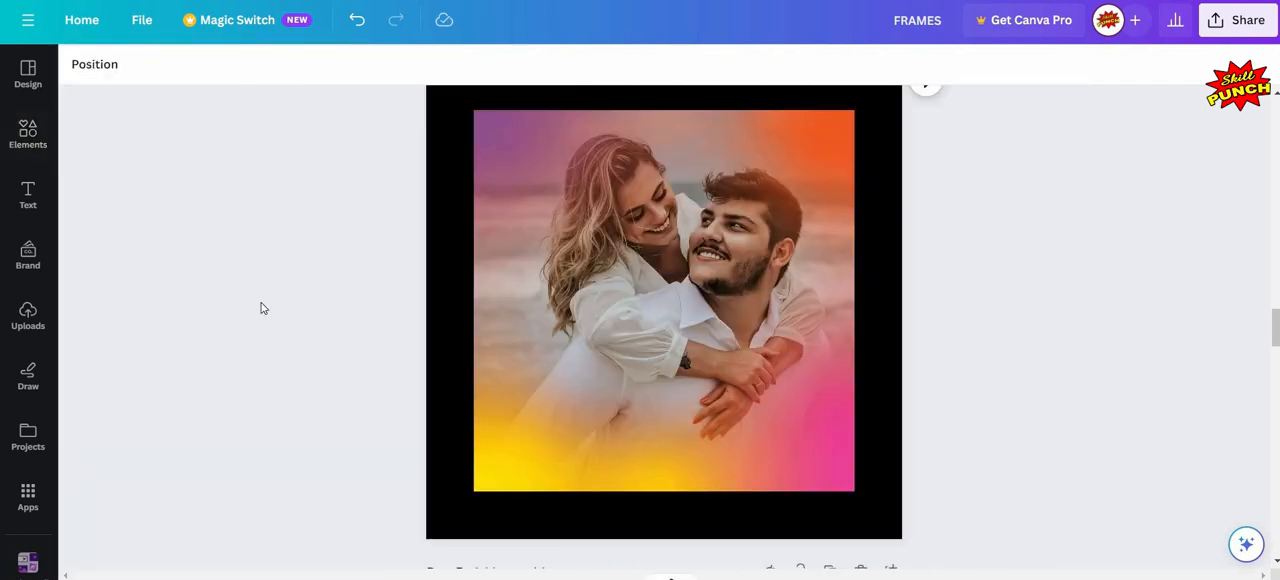
# - Search the photo library for "kid" to find a picture for page 7's star-shaped frame
pyautogui.scroll(-5, 261, 309)
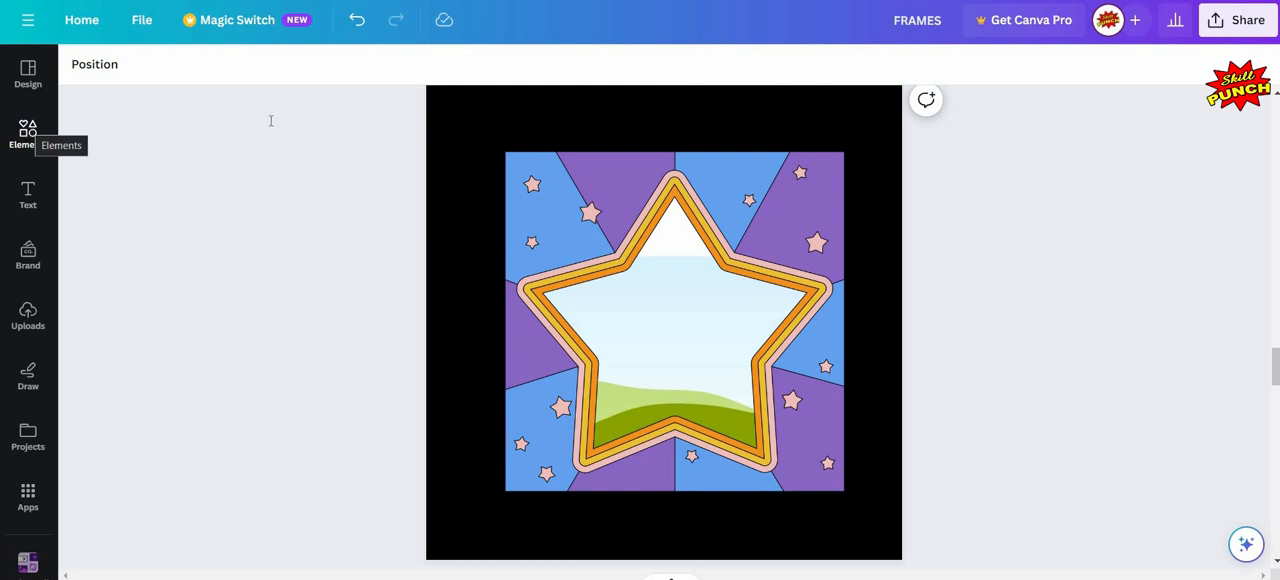
pyautogui.hotkey('ctrl', '/')
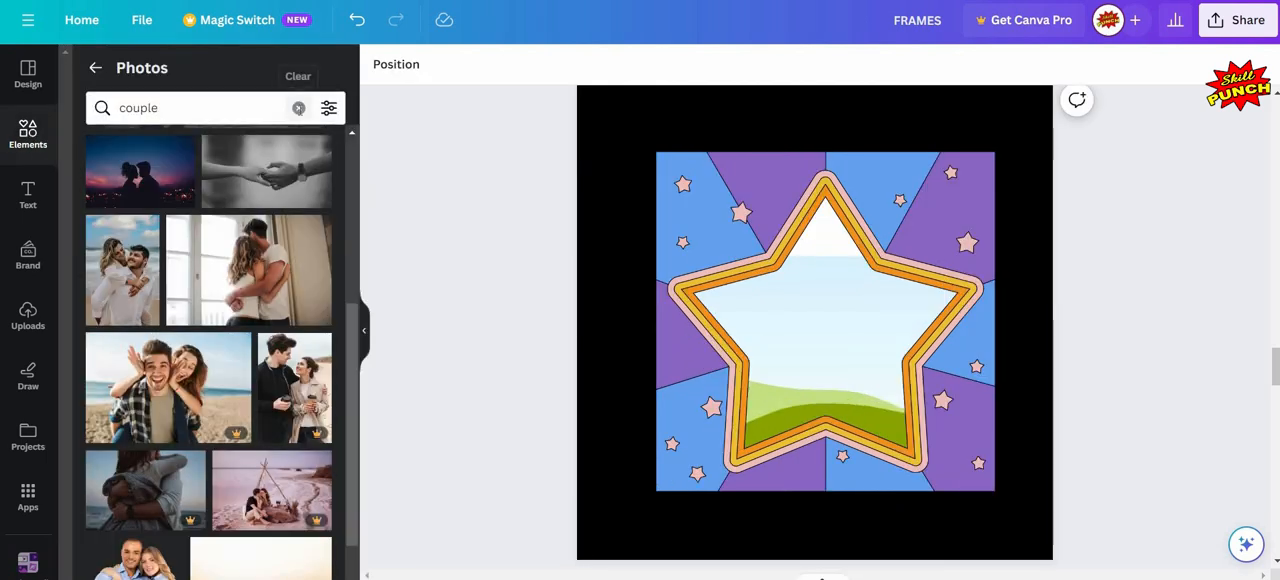
pyautogui.click(298, 108)
pyautogui.write('k')
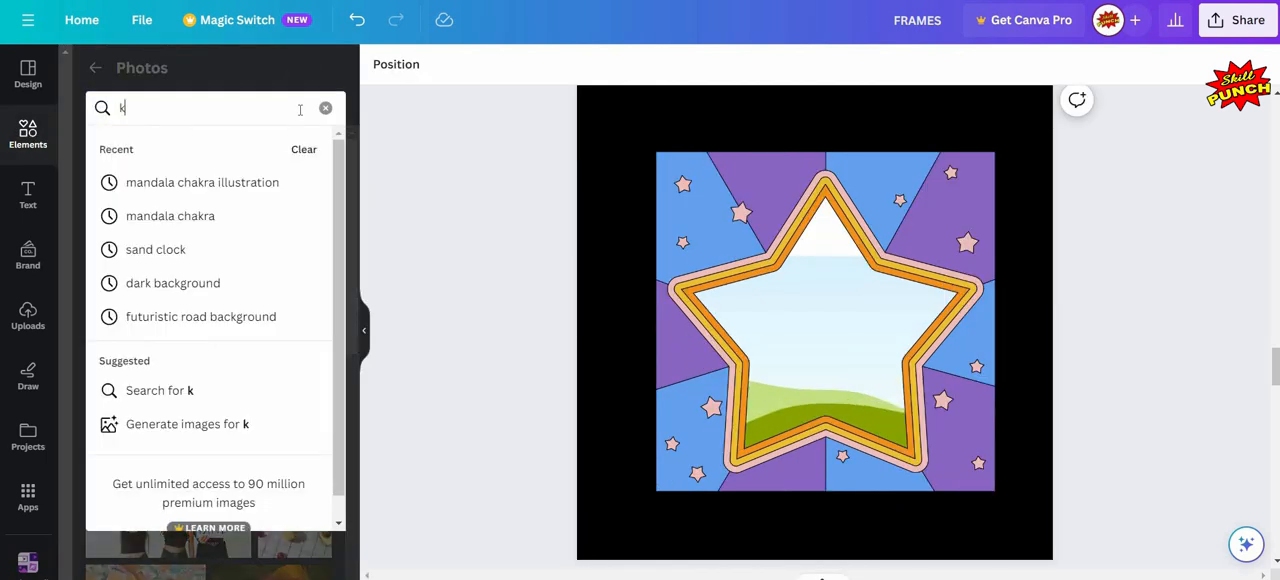
pyautogui.write('id')
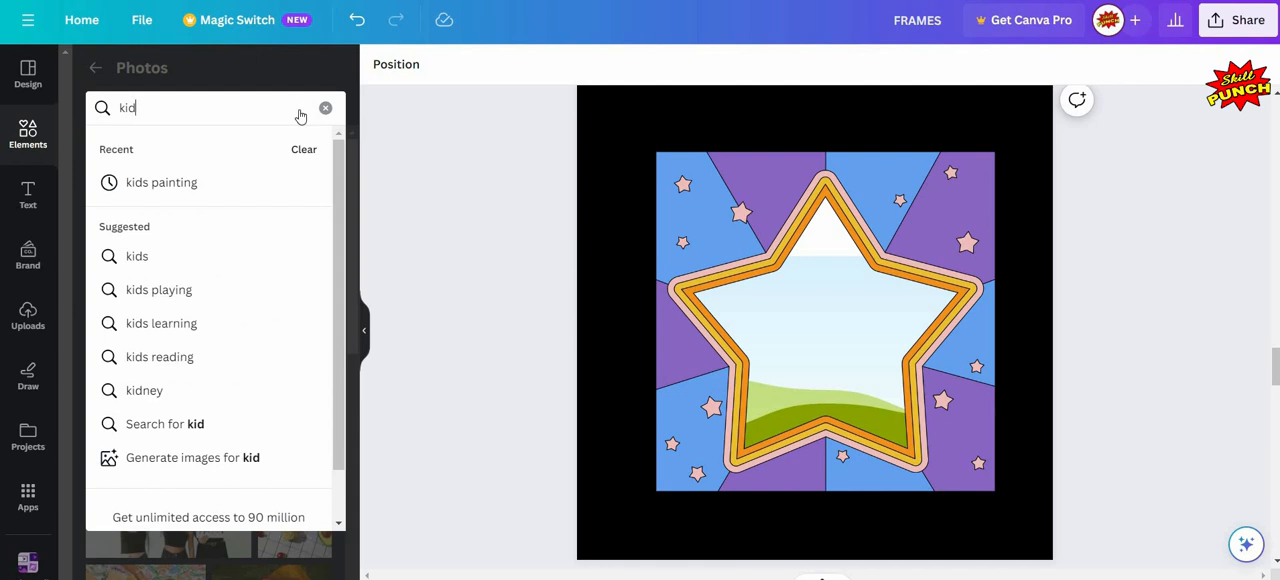
pyautogui.press('Return')
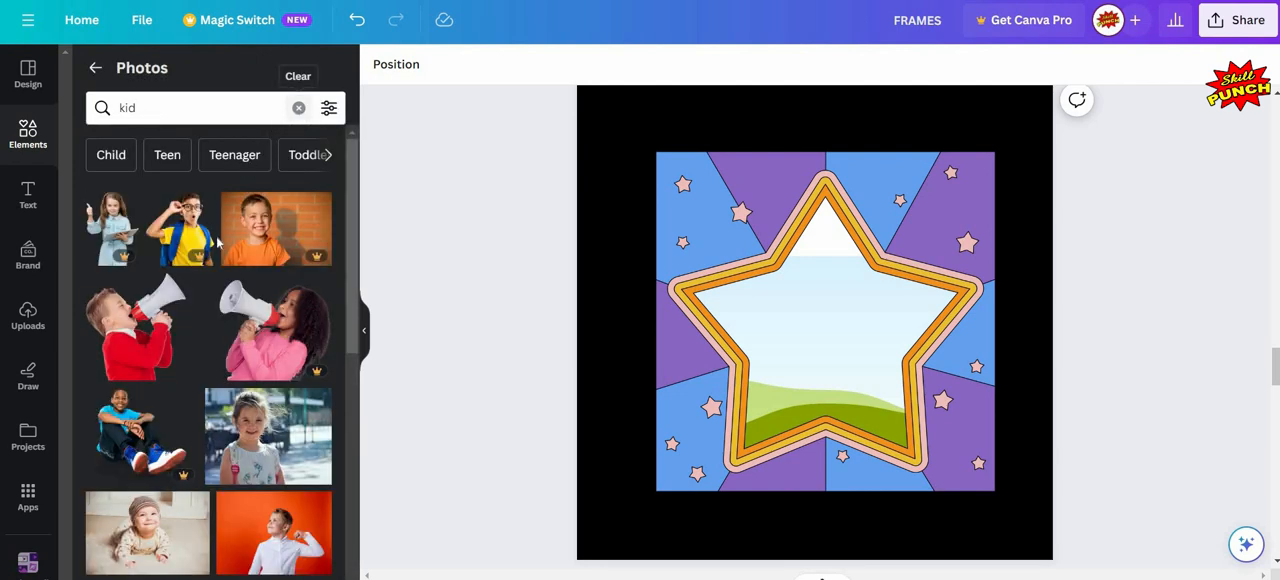
# - Try the photo of the baby in a striped hat in page 7's star frame
pyautogui.scroll(-3, 218, 243)
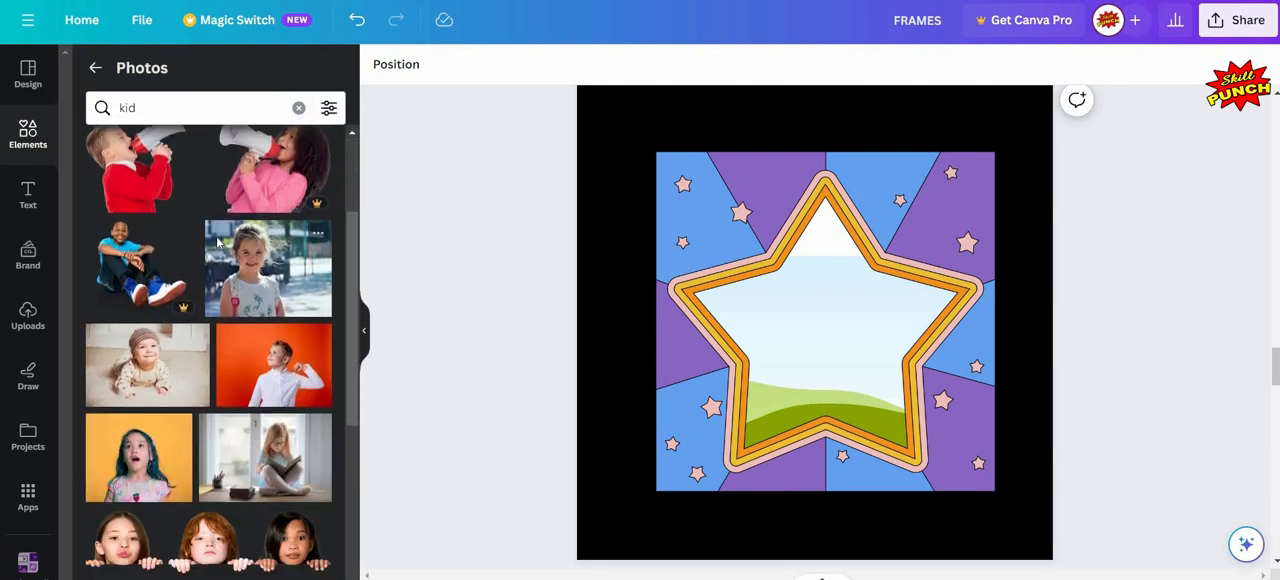
pyautogui.scroll(-2, 190, 260)
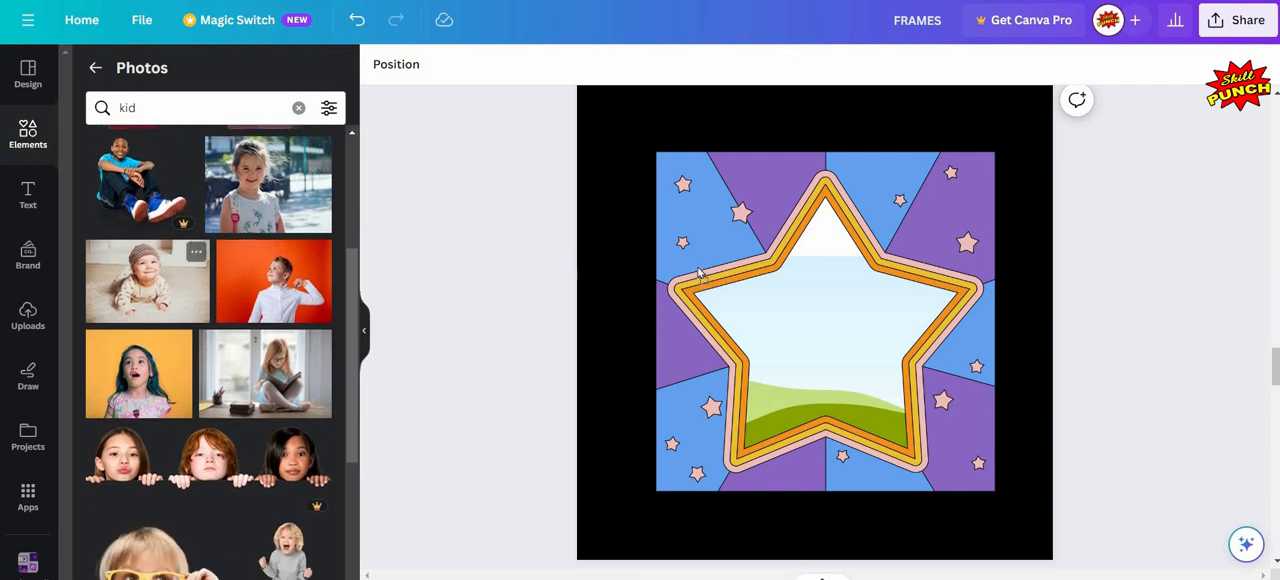
pyautogui.moveTo(163, 282); pyautogui.dragTo(429, 431)
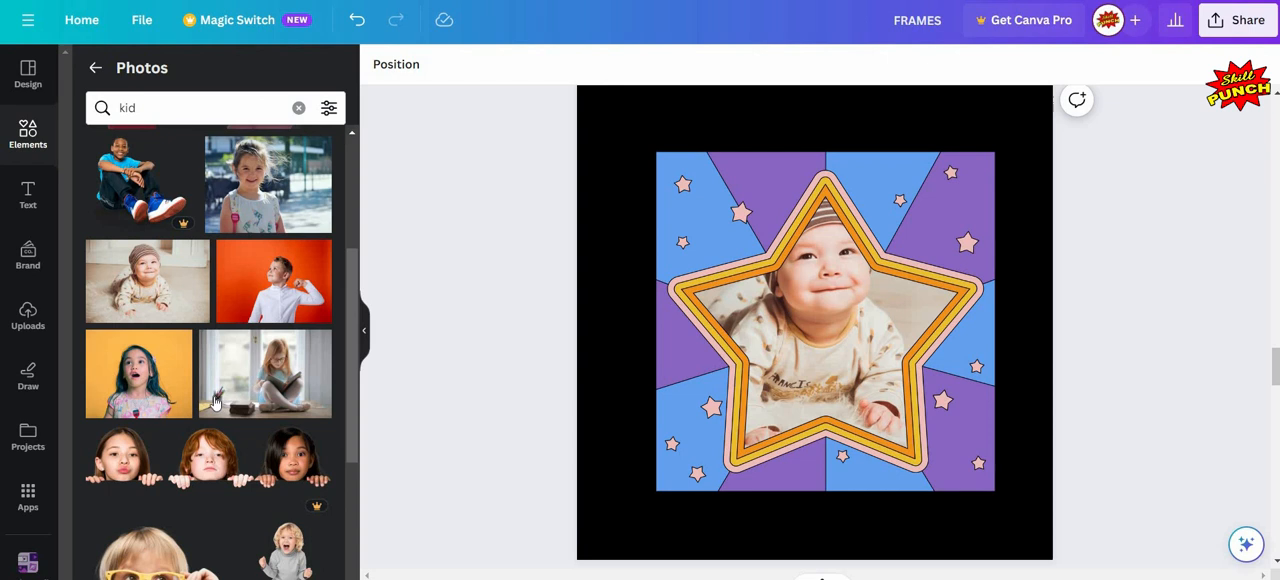
# - Fill page 7's star frame with the photo of the boy in a green sun T-shirt
pyautogui.scroll(-8, 214, 400)
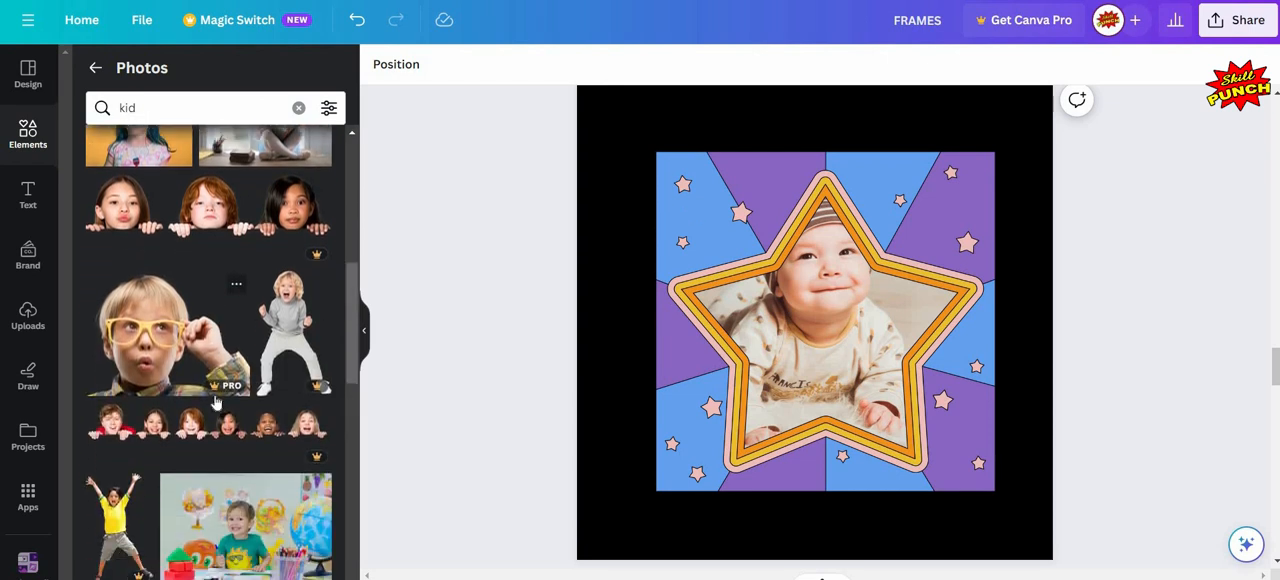
pyautogui.scroll(-2, 243, 362)
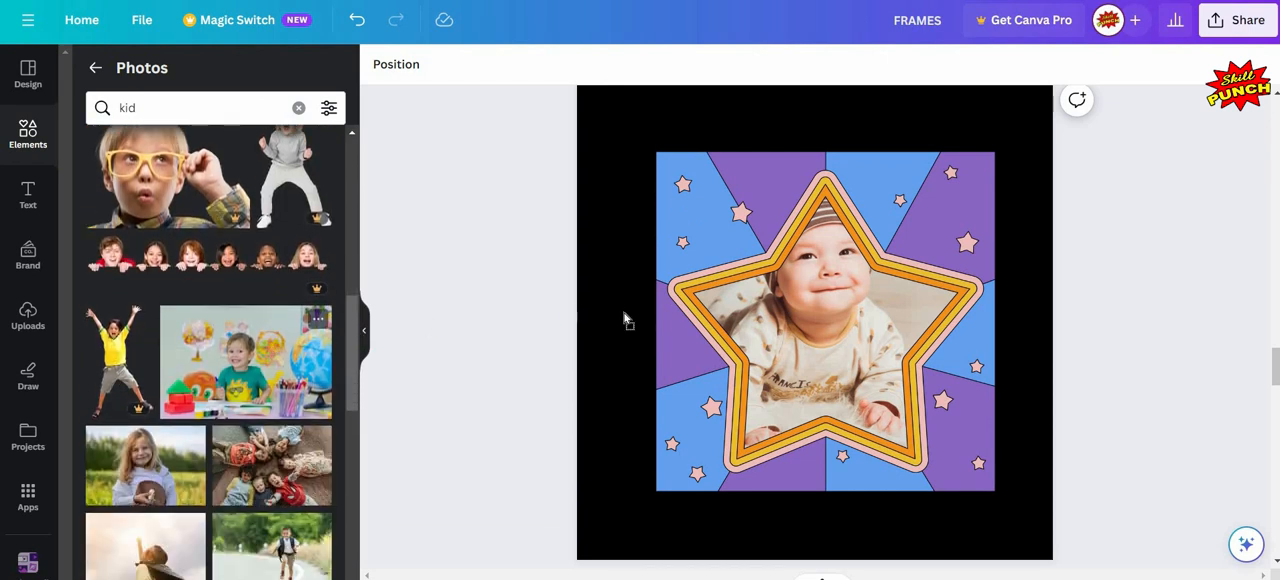
pyautogui.moveTo(240, 350); pyautogui.dragTo(870, 338)
pyautogui.click(364, 330)
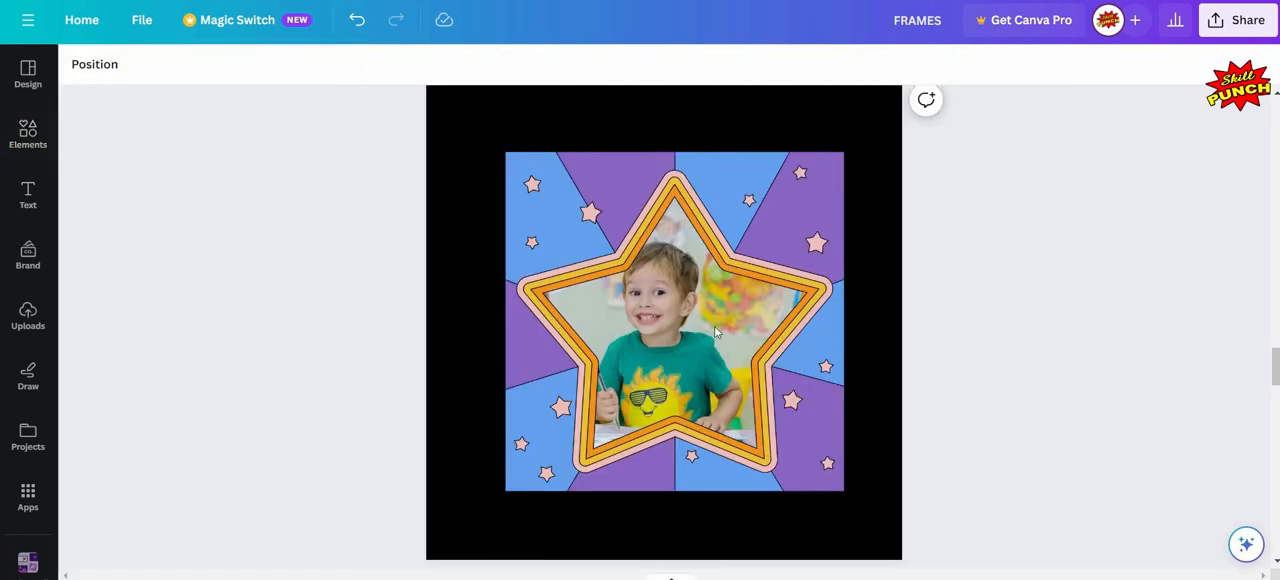
# - Move the star frame up towards the page's upper edge to leave space beneath it, and deselect it
pyautogui.click(838, 490)
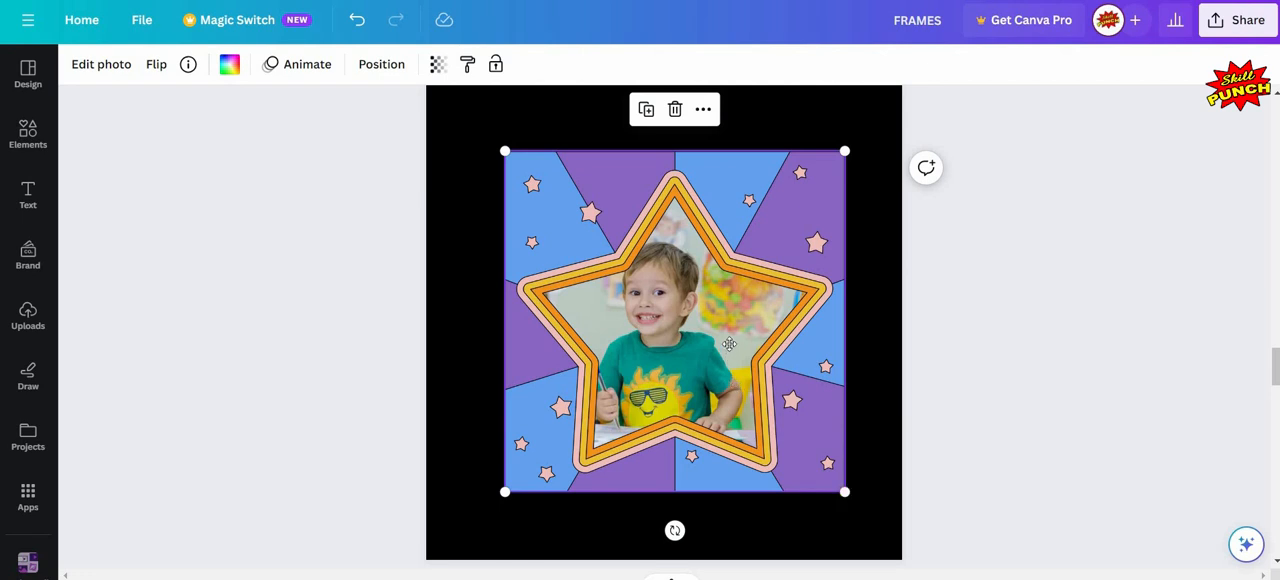
pyautogui.moveTo(729, 344); pyautogui.dragTo(728, 307)
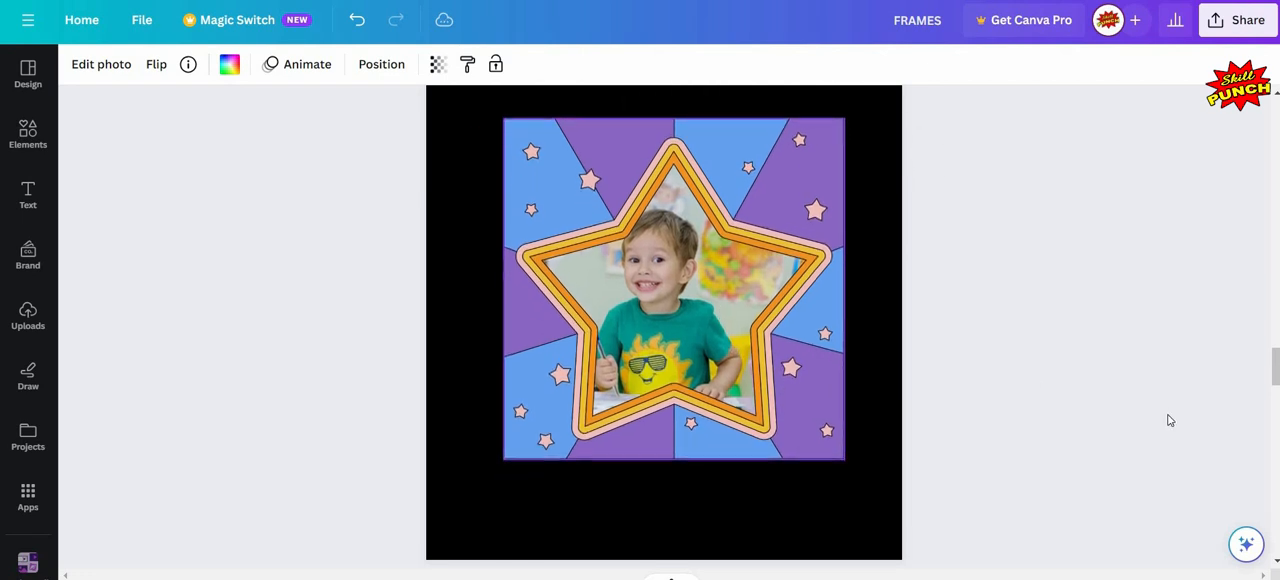
pyautogui.click(1095, 414)
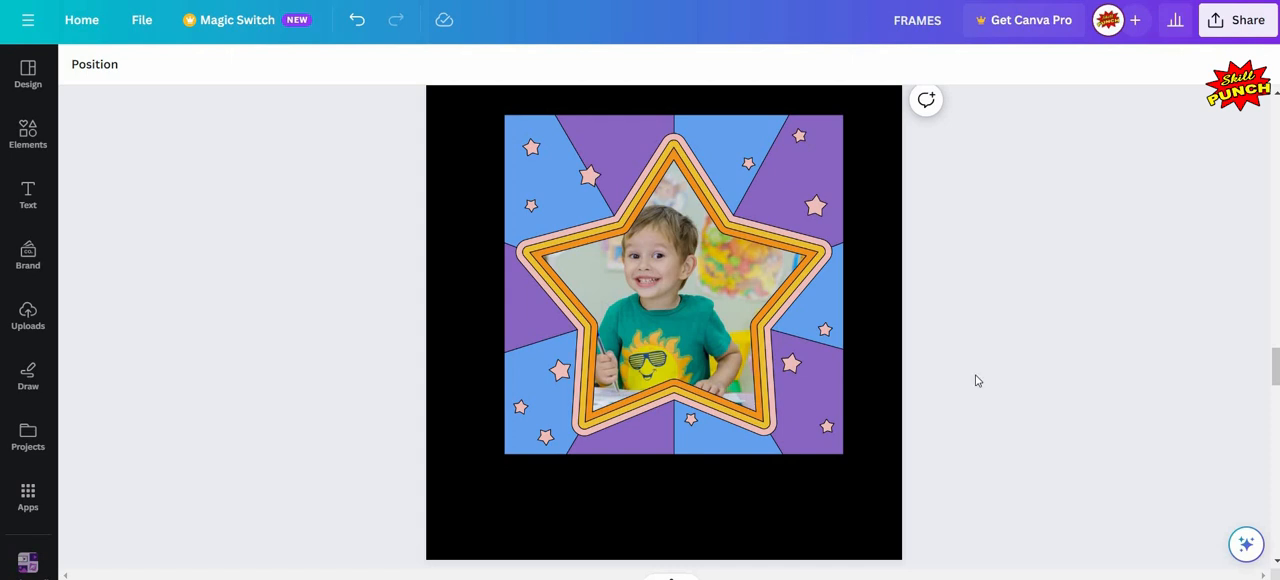
pyautogui.click(744, 306)
pyautogui.press('Up')
pyautogui.press('Up')
pyautogui.press('Up')
pyautogui.press('Up')
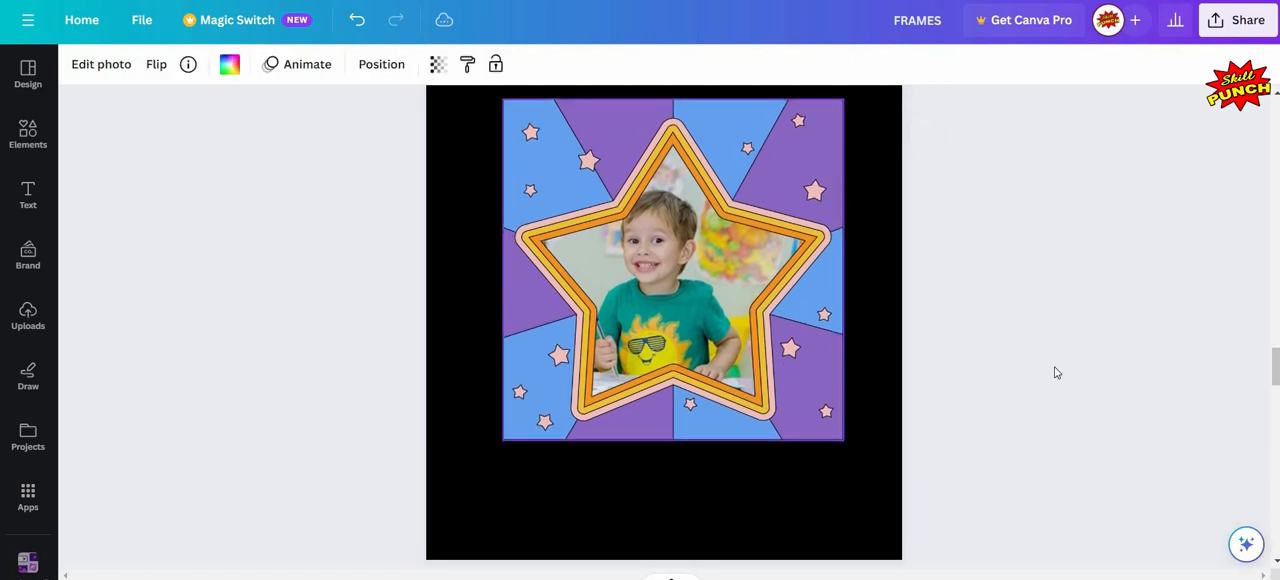
pyautogui.press('Escape')
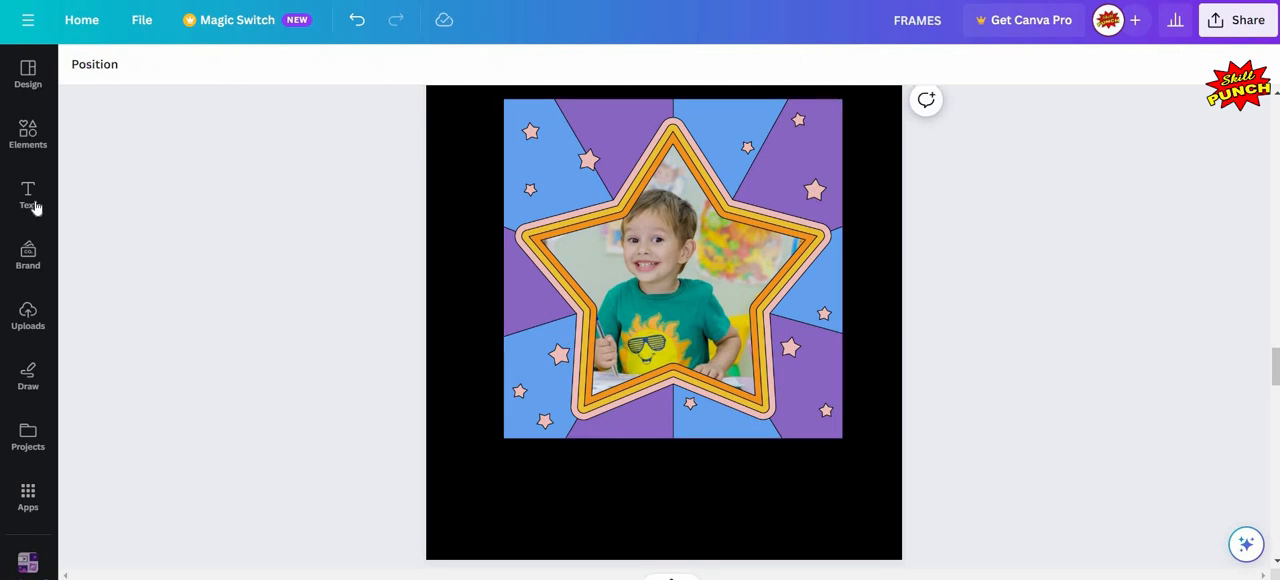
# - Add the pink and blue "Happy Birthday!" font combination to page 7 and move it down over the star frame's lower edge
pyautogui.click(28, 195)
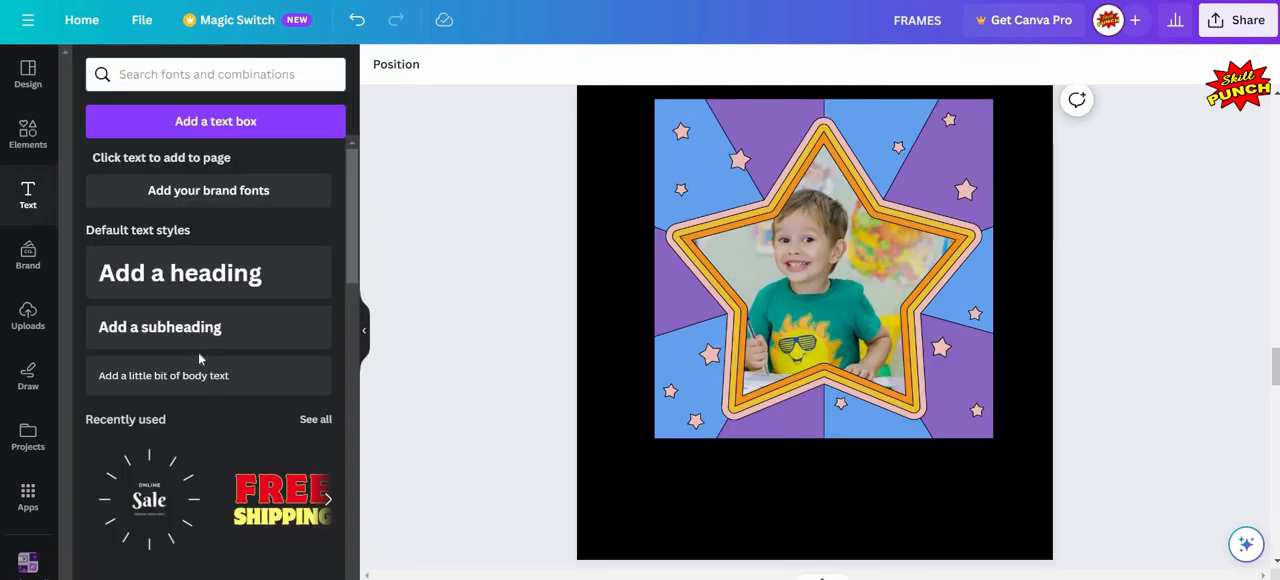
pyautogui.scroll(-5, 200, 360)
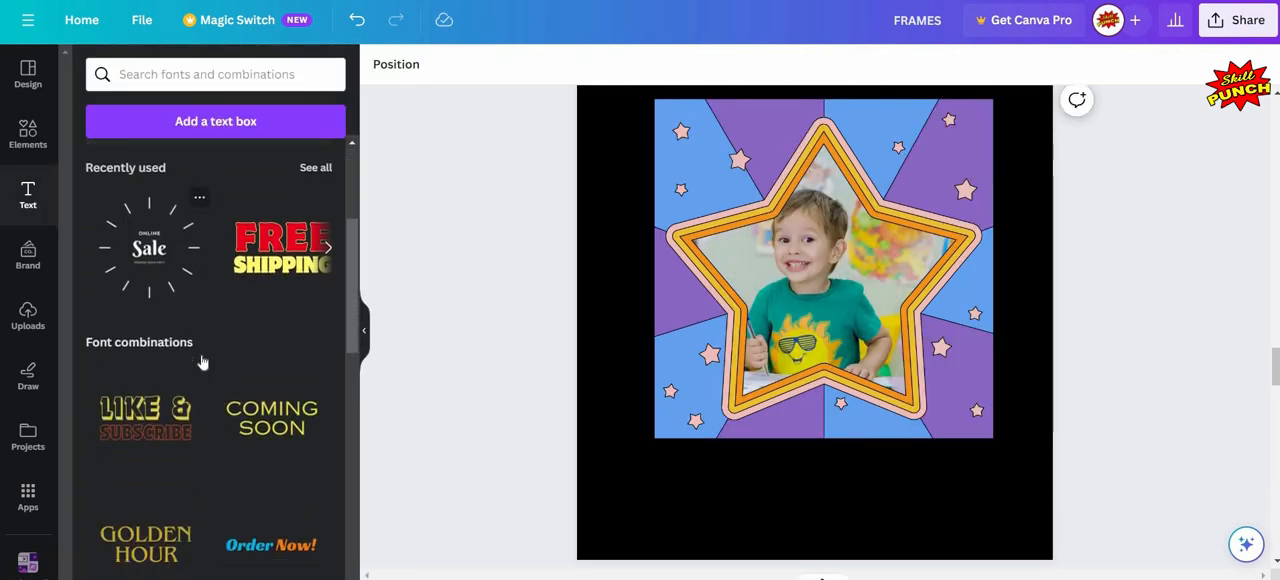
pyautogui.scroll(-5, 202, 361)
pyautogui.scroll(7, 202, 361)
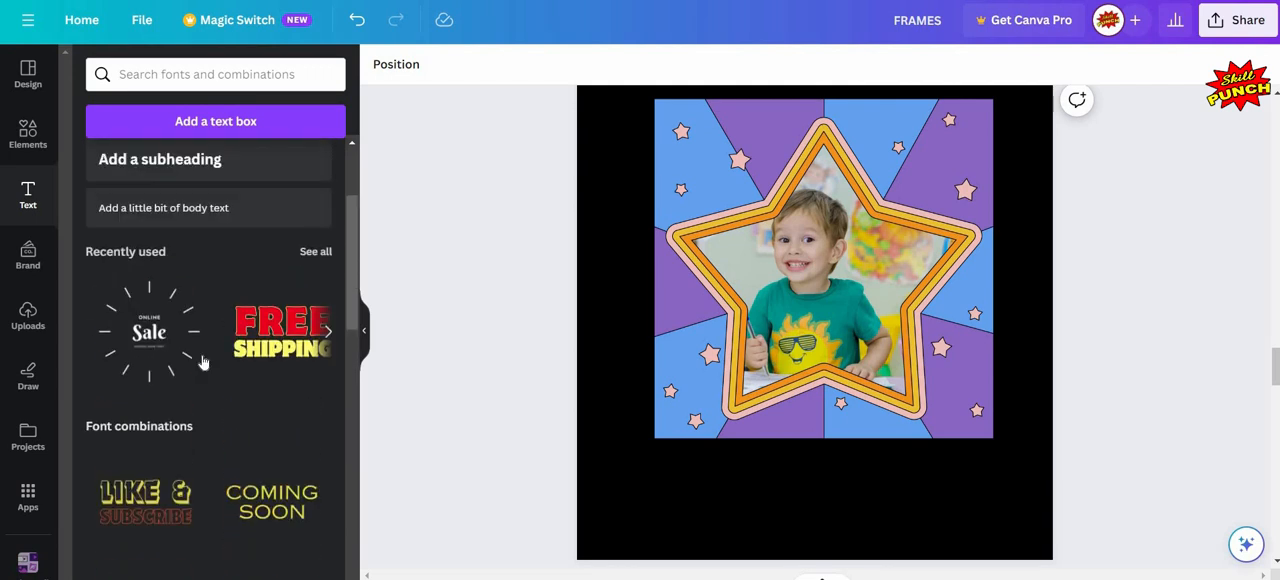
pyautogui.scroll(-10, 202, 361)
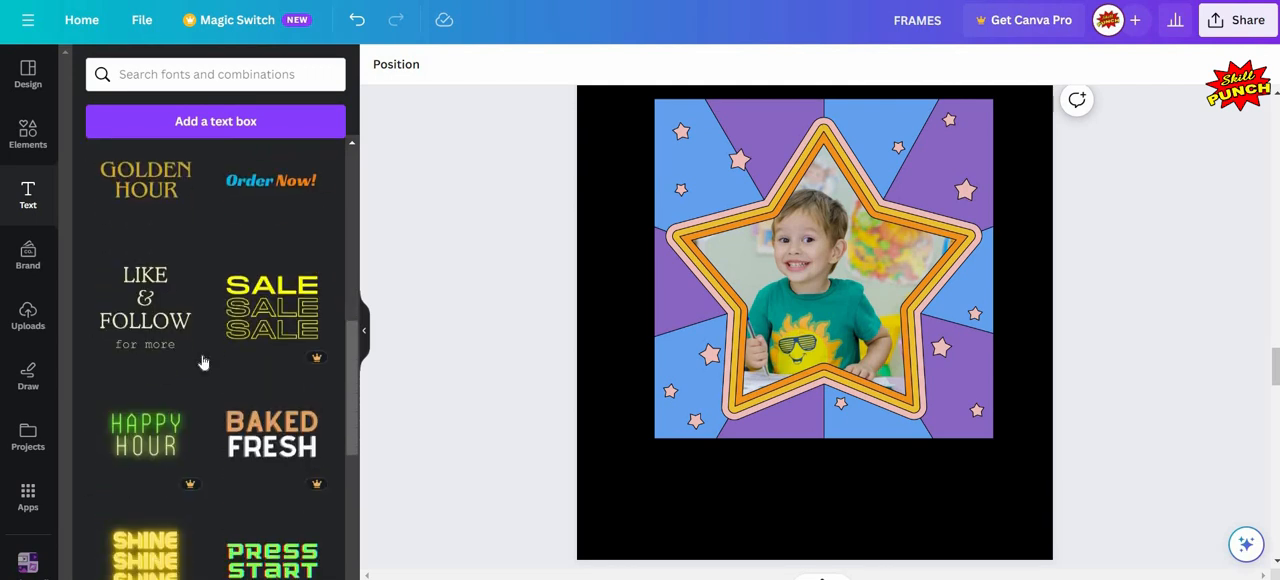
pyautogui.scroll(-5, 202, 361)
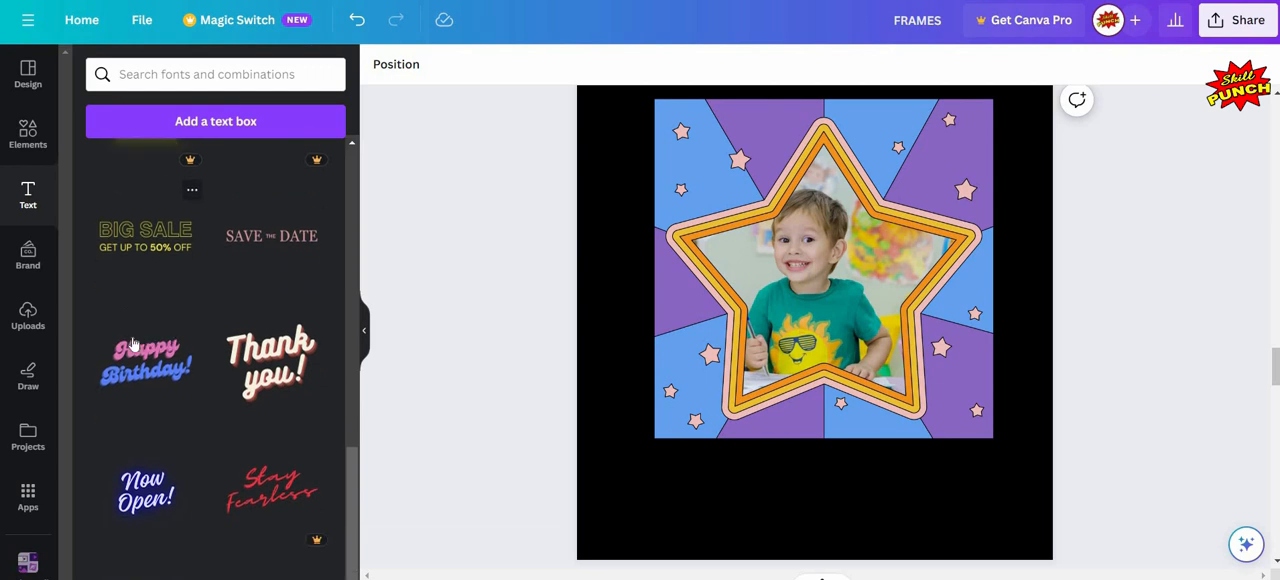
pyautogui.click(146, 337)
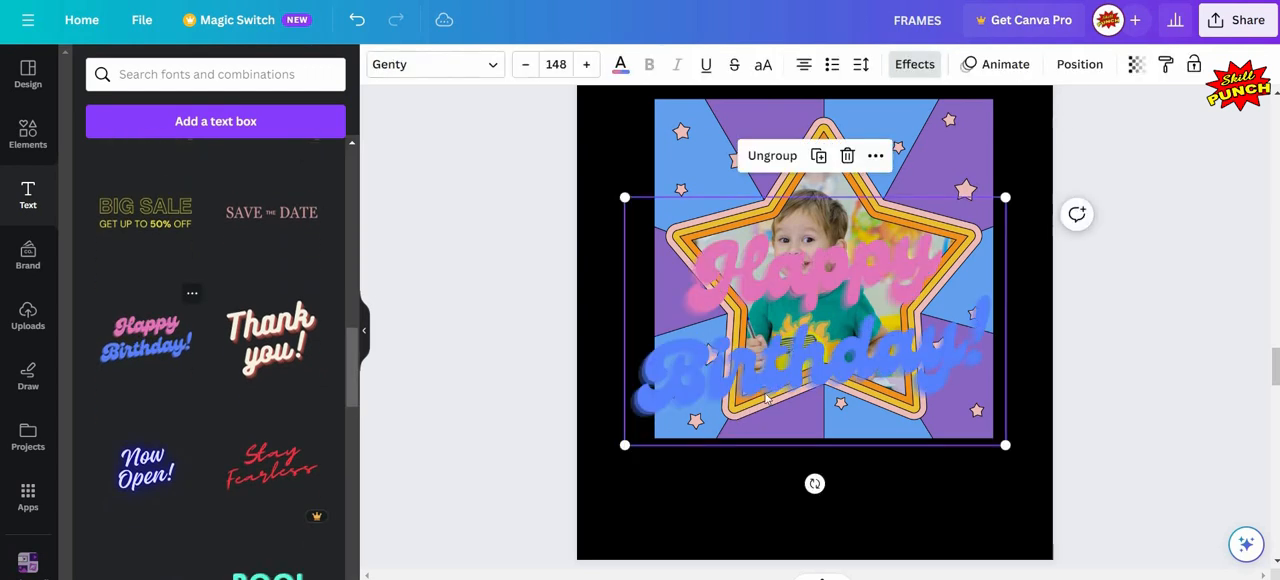
pyautogui.moveTo(783, 324); pyautogui.dragTo(783, 412)
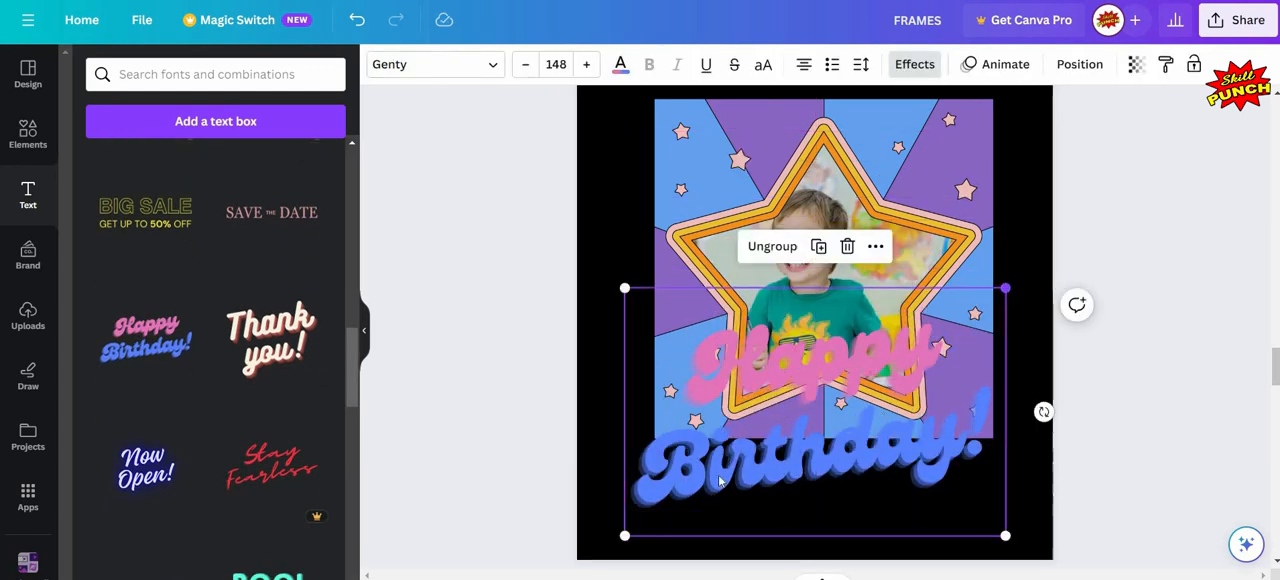
# - Shrink the "Happy Birthday!" text to font size 62.6 and centre it in the space below page 7's star frame
pyautogui.moveTo(1005, 288); pyautogui.dragTo(785, 431)
pyautogui.moveTo(706, 484); pyautogui.dragTo(816, 492)
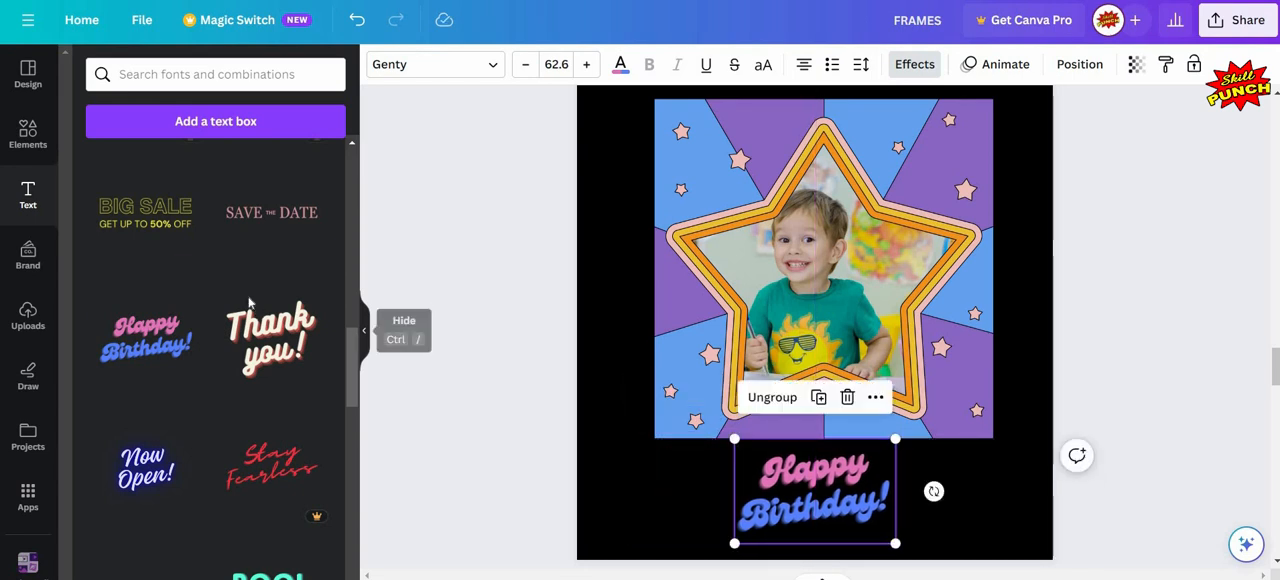
pyautogui.click(362, 338)
pyautogui.click(250, 303)
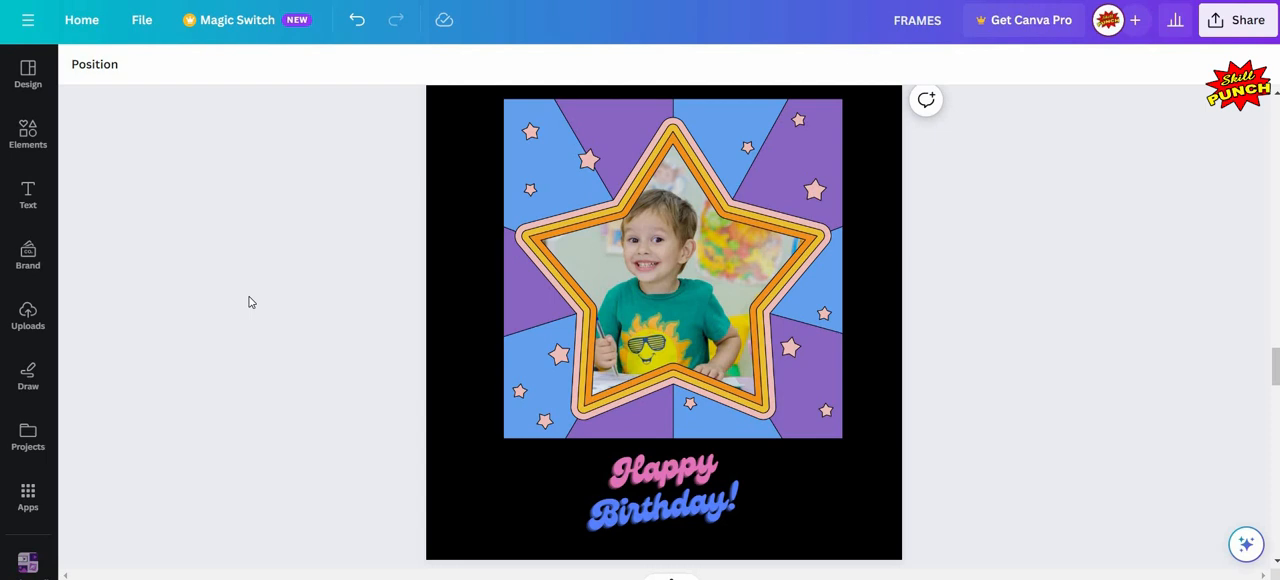
# - Fill page 8's arched window frame with the 1:58 misty forest video from the Nature videos in the library
pyautogui.scroll(-6, 250, 303)
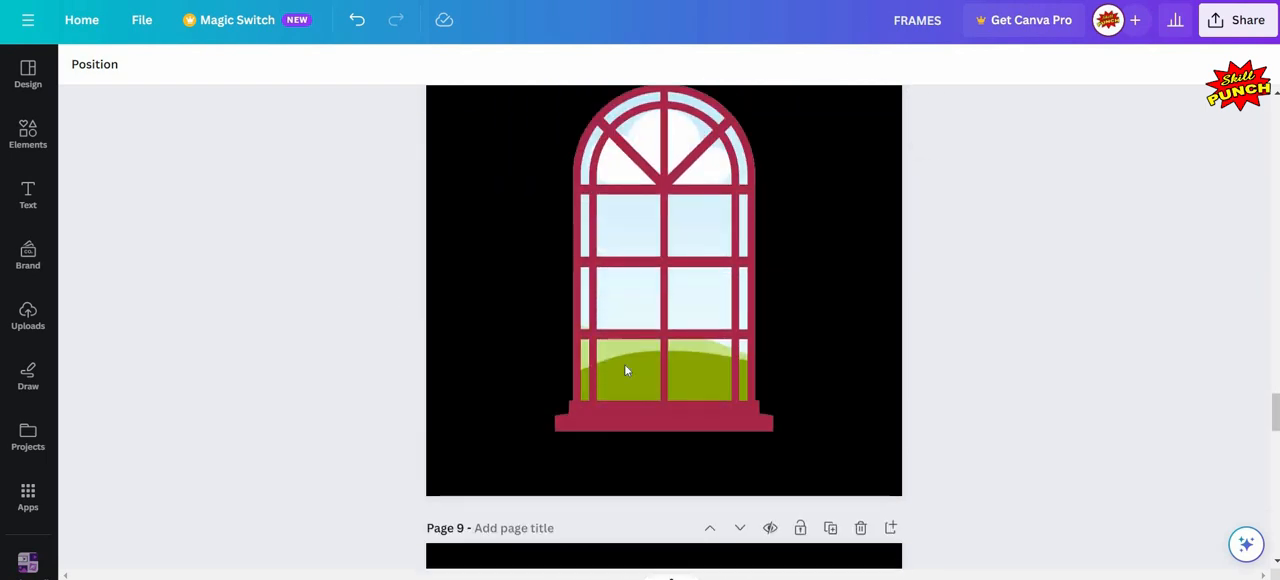
pyautogui.scroll(1, 626, 370)
pyautogui.click(602, 295)
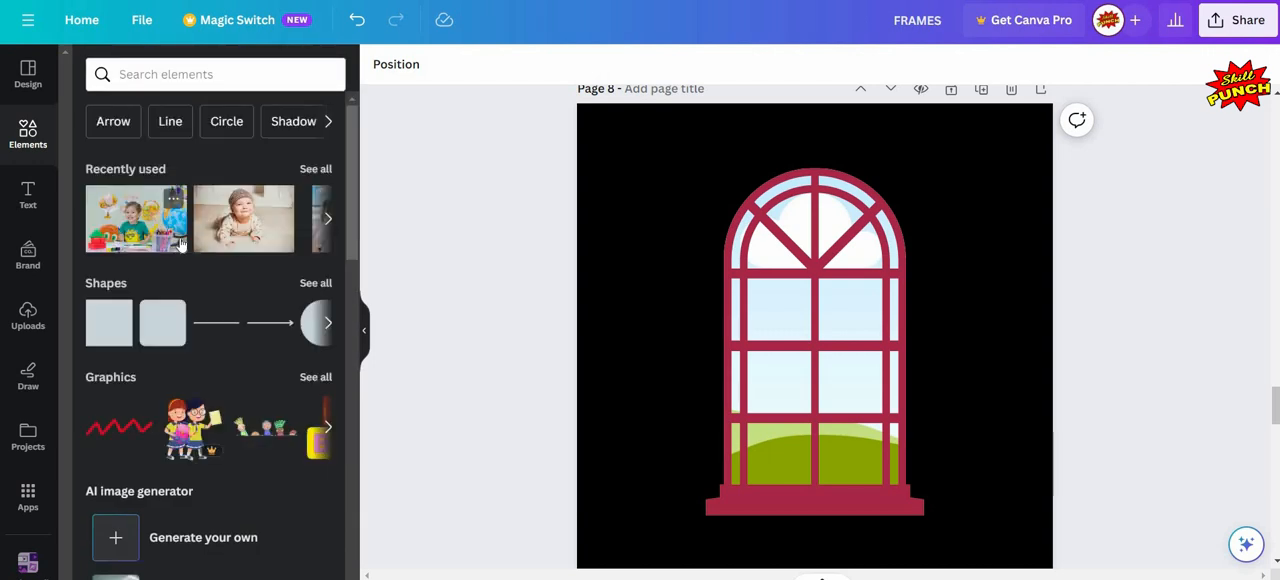
pyautogui.scroll(-3, 180, 245)
pyautogui.scroll(-5, 180, 245)
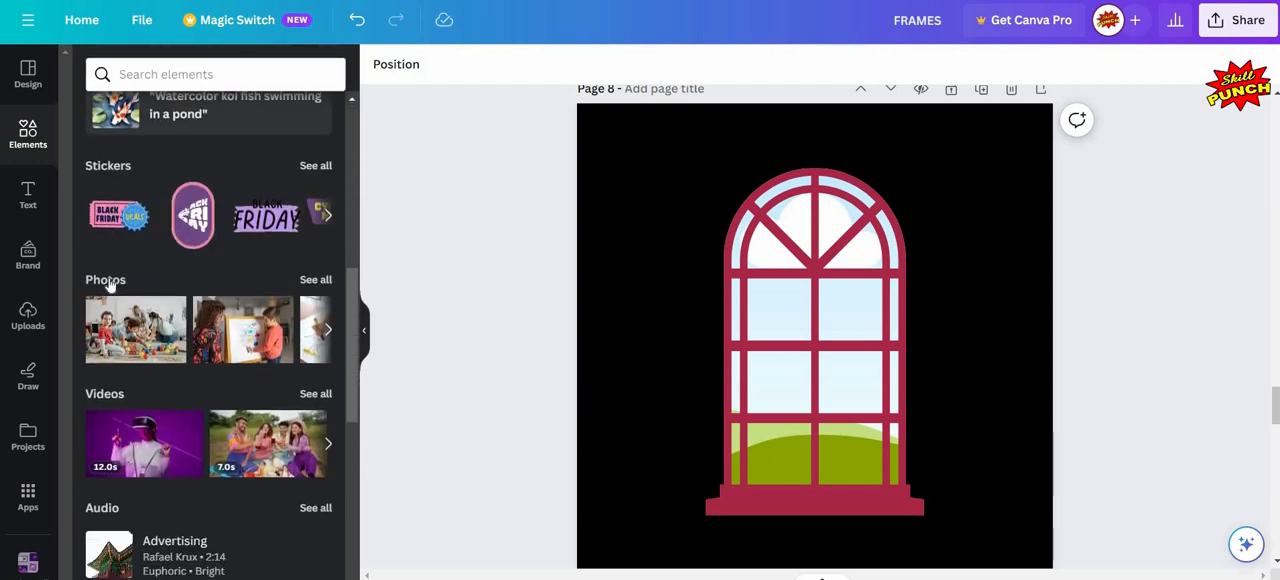
pyautogui.click(106, 278)
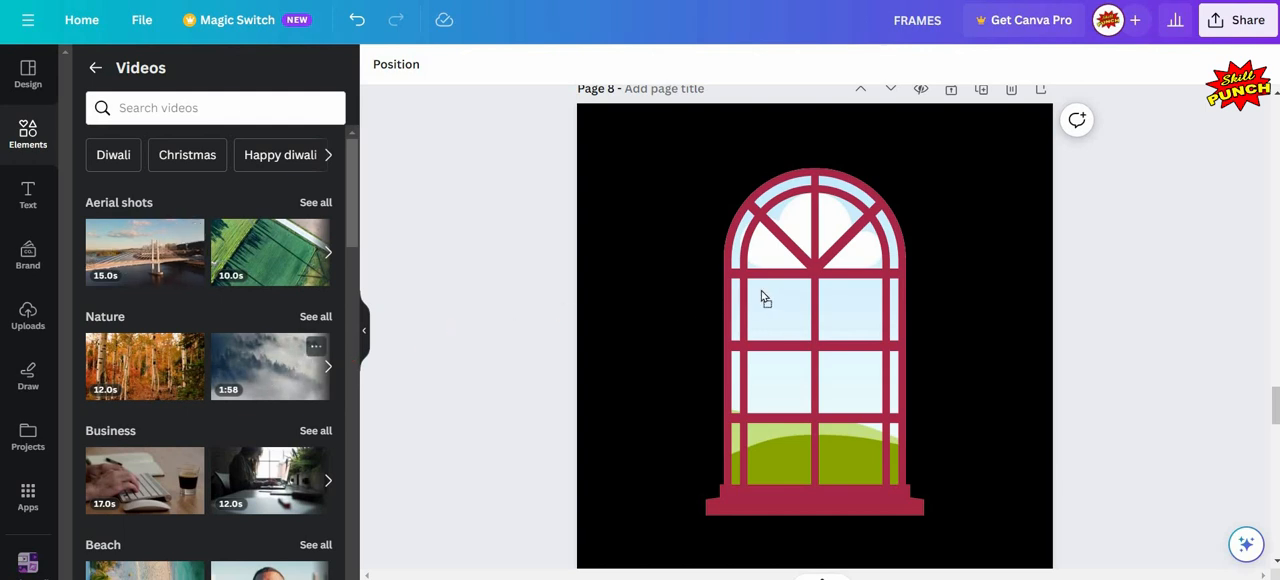
pyautogui.moveTo(761, 291); pyautogui.dragTo(767, 294)
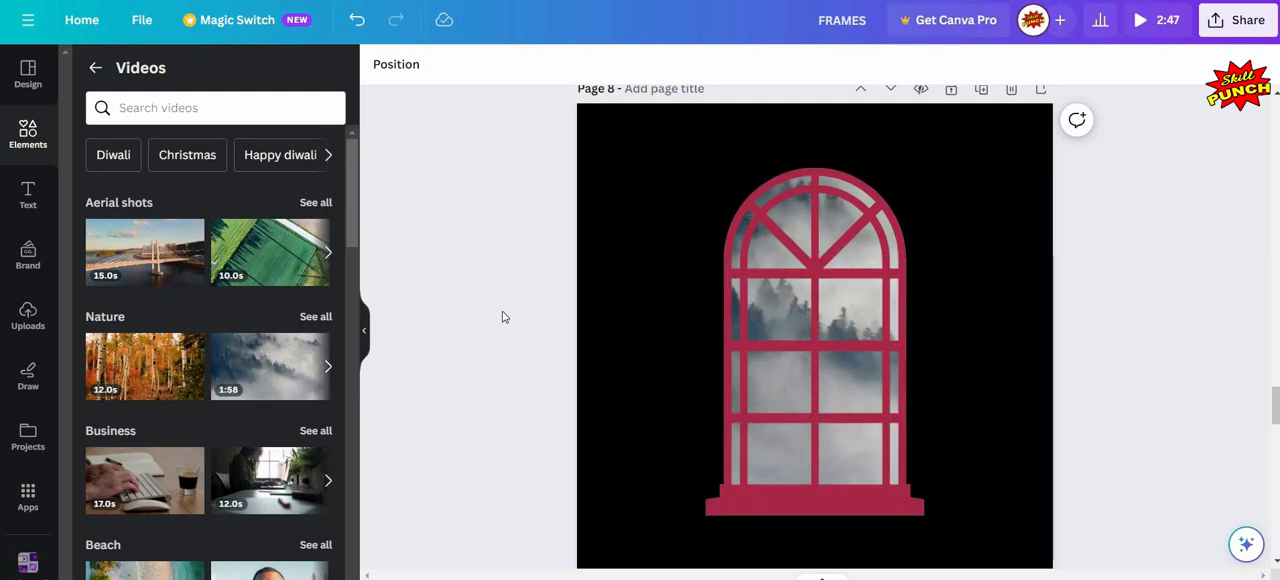
# - Go to page 9's LOVE frame and search the photo library for "hearts"
pyautogui.scroll(-1, 504, 317)
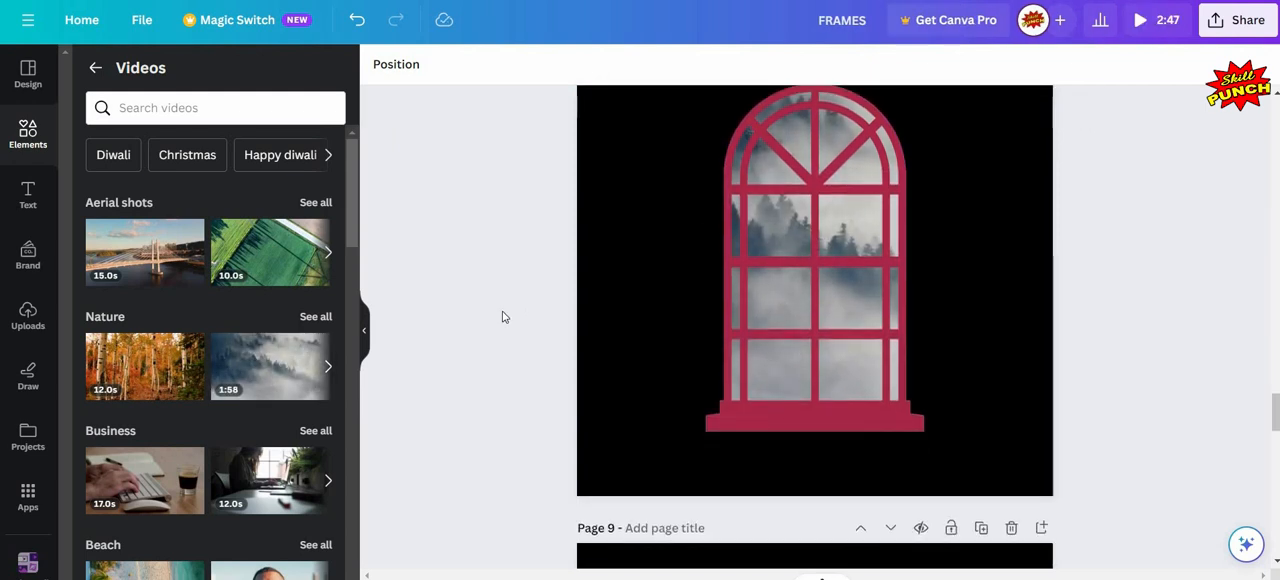
pyautogui.scroll(1, 470, 308)
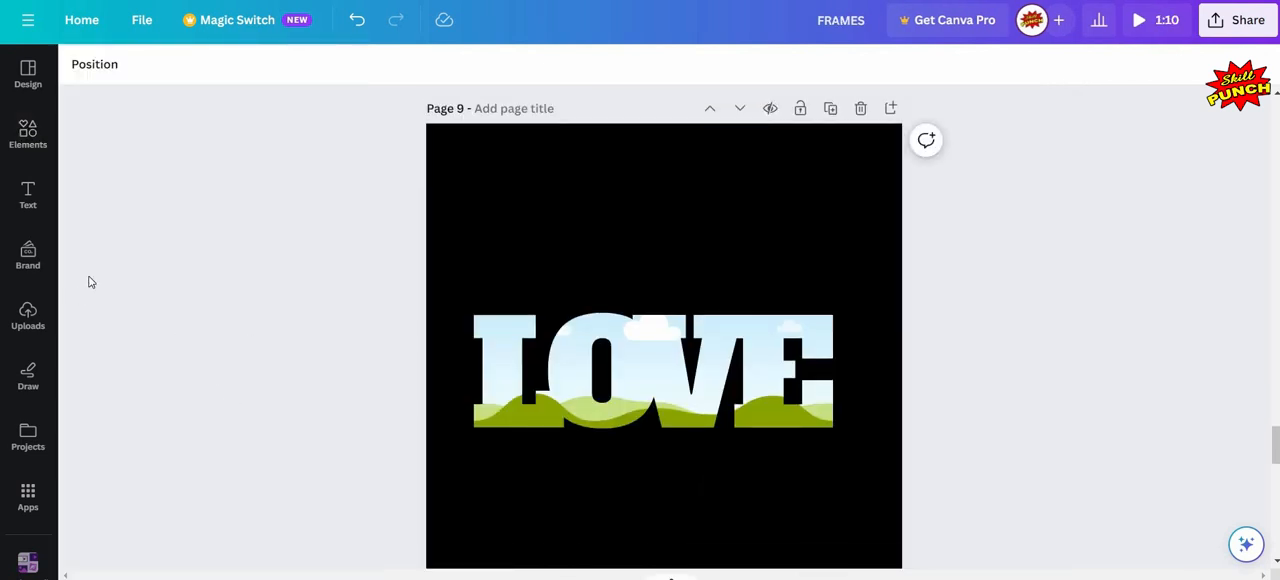
pyautogui.click(28, 133)
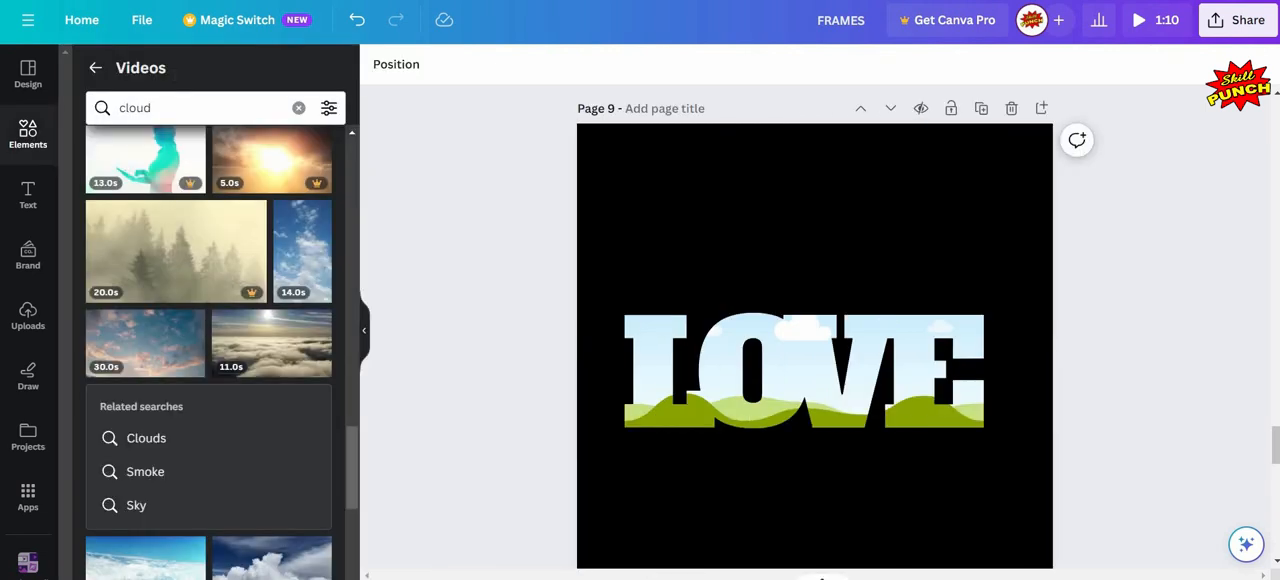
pyautogui.click(95, 67)
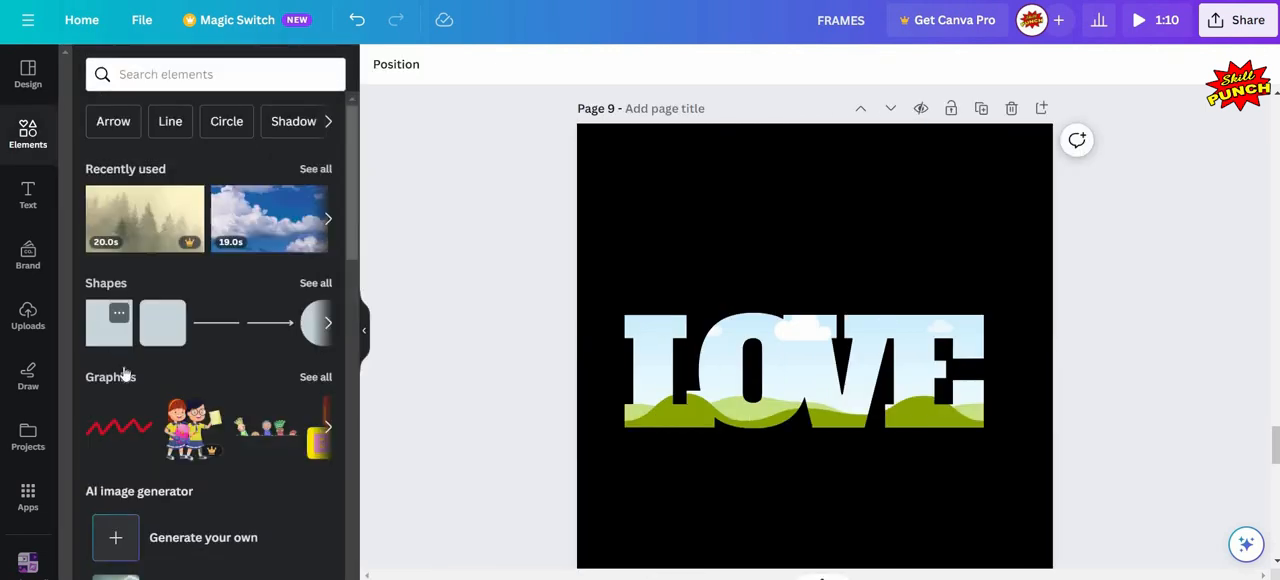
pyautogui.scroll(-6, 120, 370)
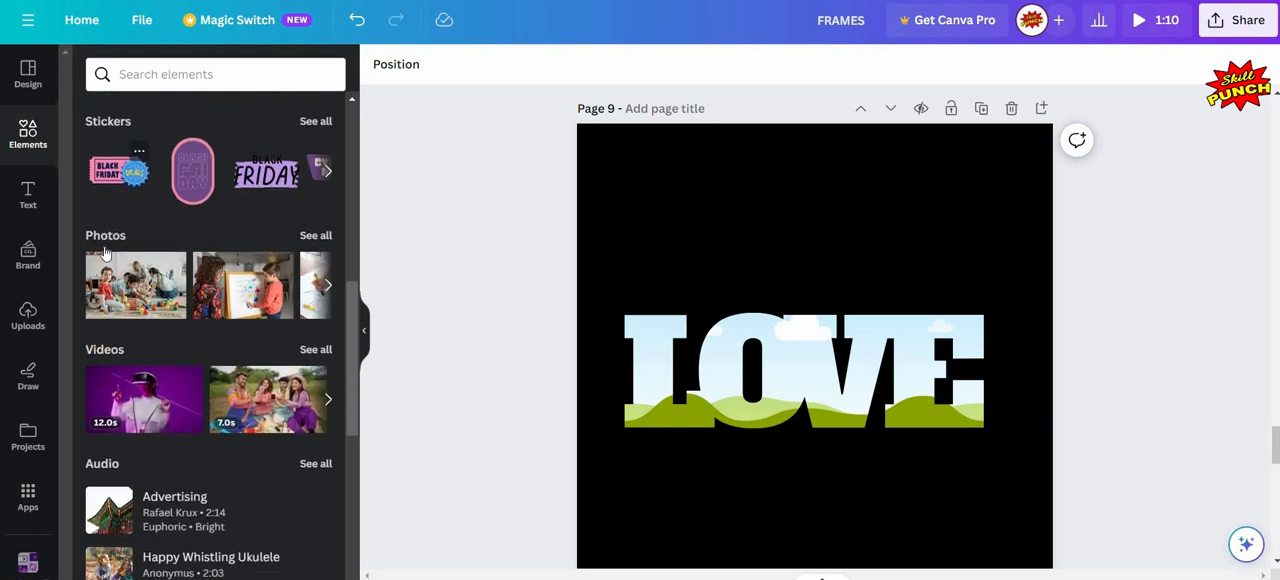
pyautogui.click(105, 235)
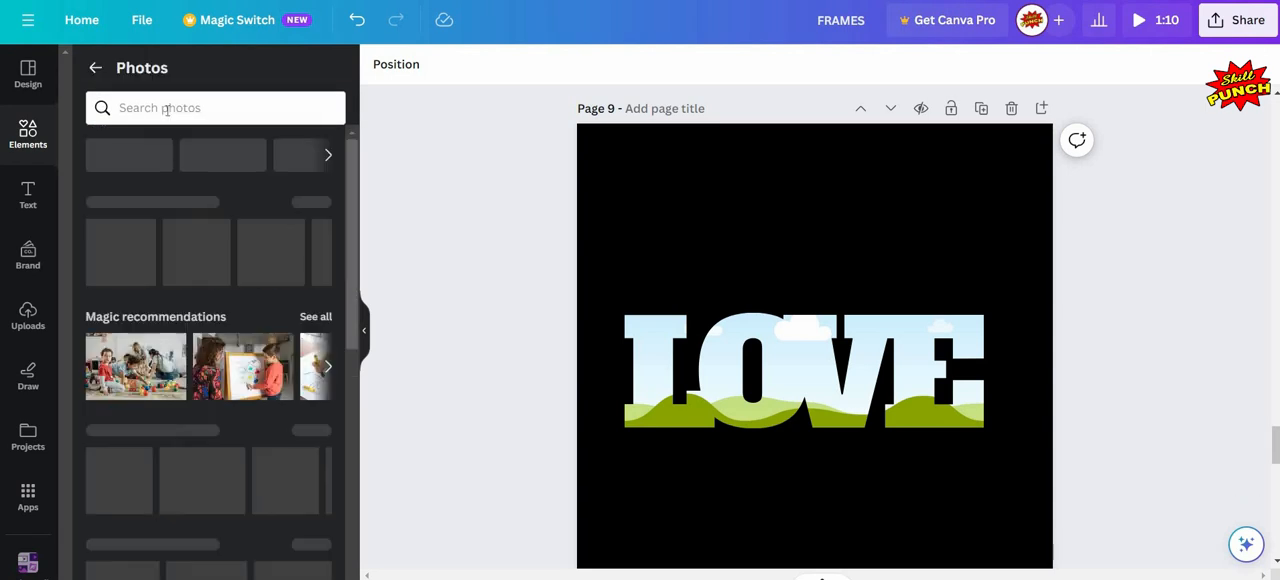
pyautogui.click(166, 110)
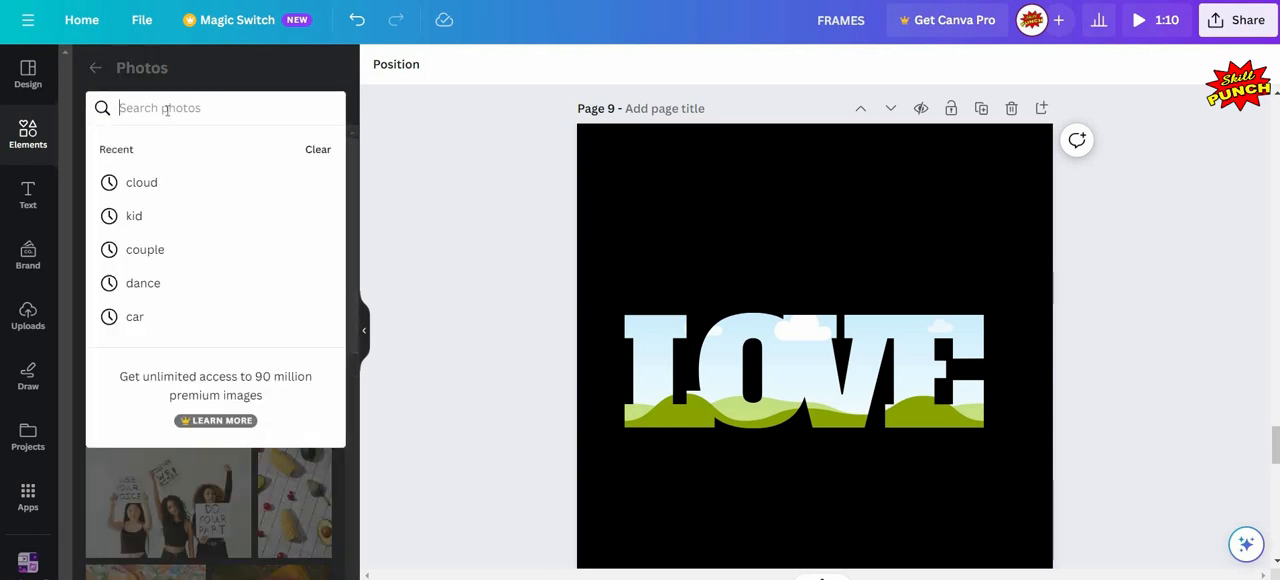
pyautogui.write('he')
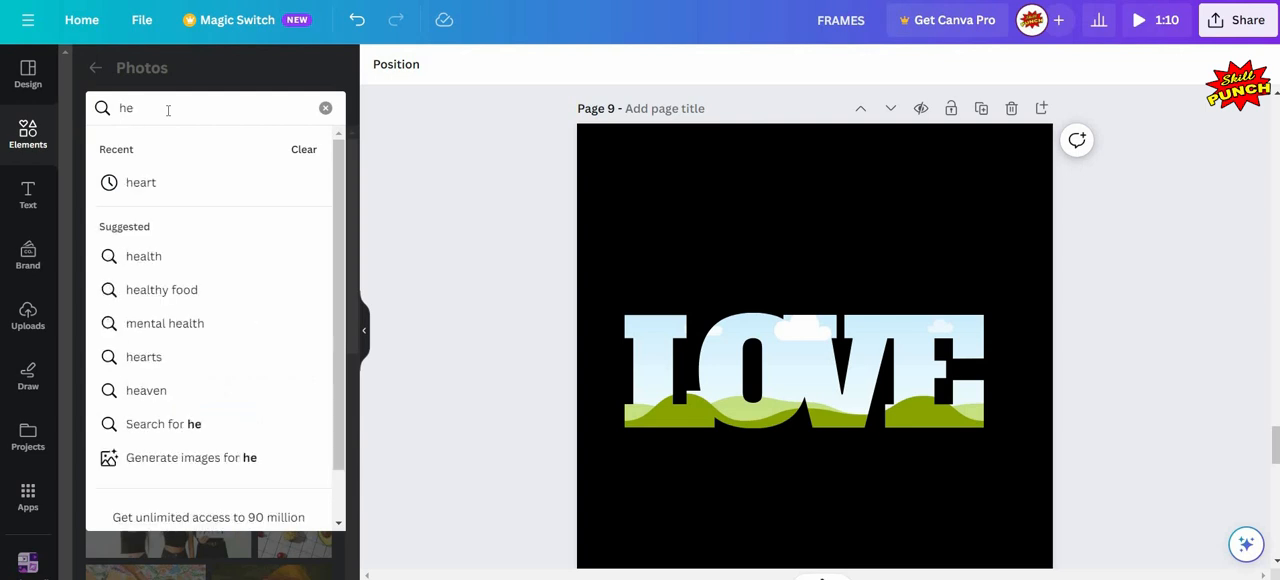
pyautogui.write('art')
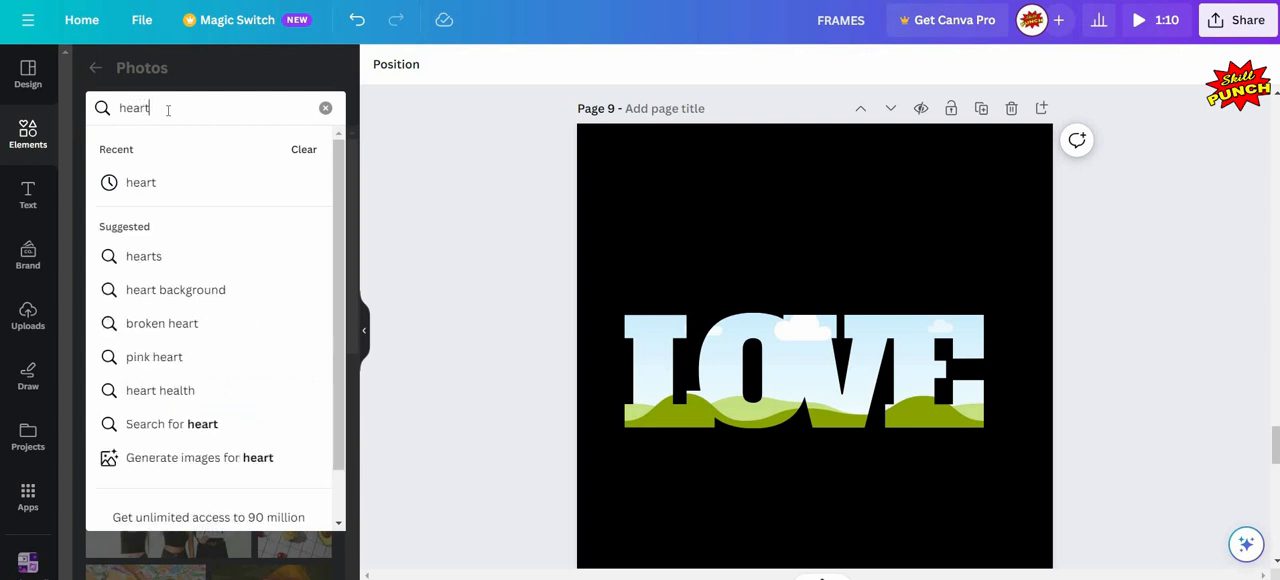
pyautogui.write('s')
pyautogui.press('Return')
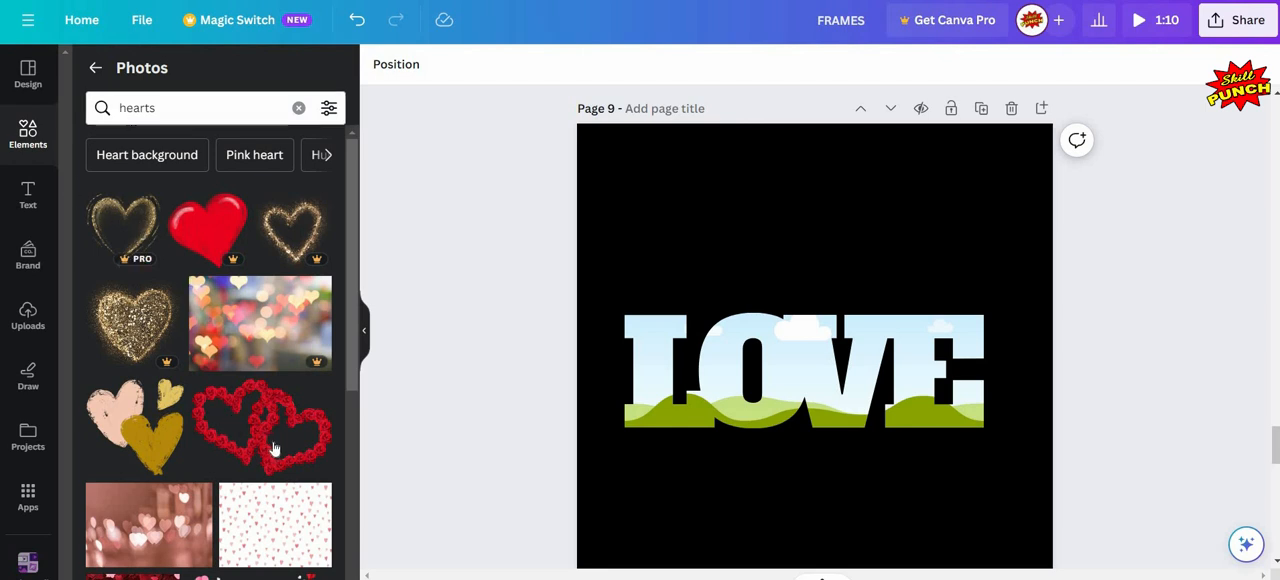
# - Try the white small-hearts pattern and the red and pink heart confetti photo in page 9's LOVE frame
pyautogui.scroll(-1, 271, 443)
pyautogui.moveTo(275, 440); pyautogui.dragTo(700, 380)
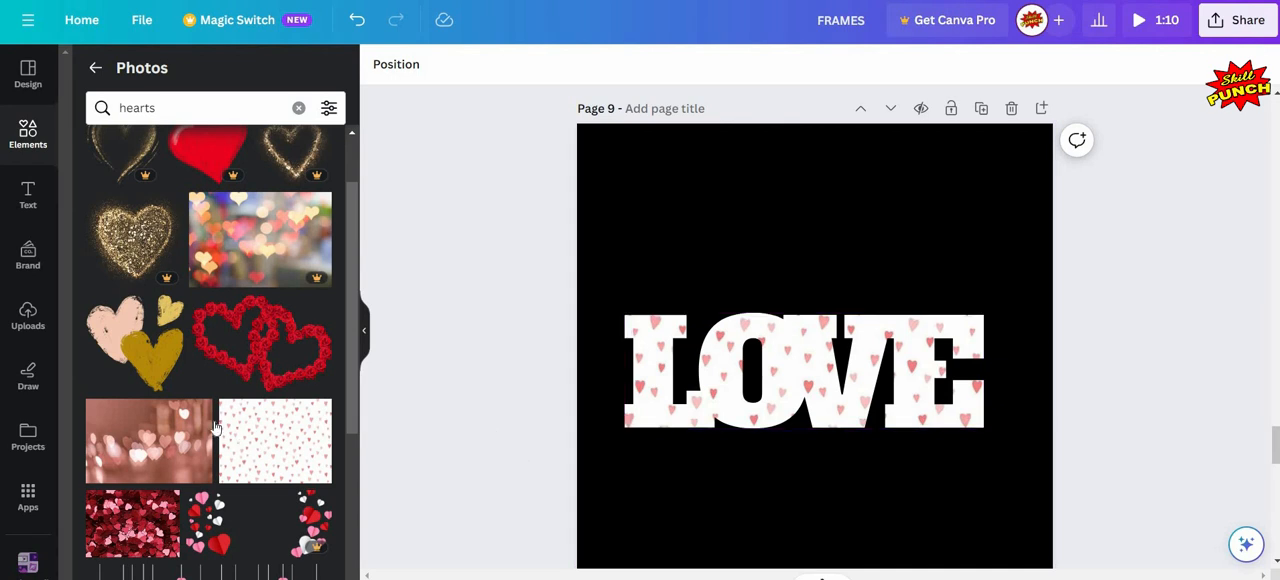
pyautogui.scroll(-2, 143, 365)
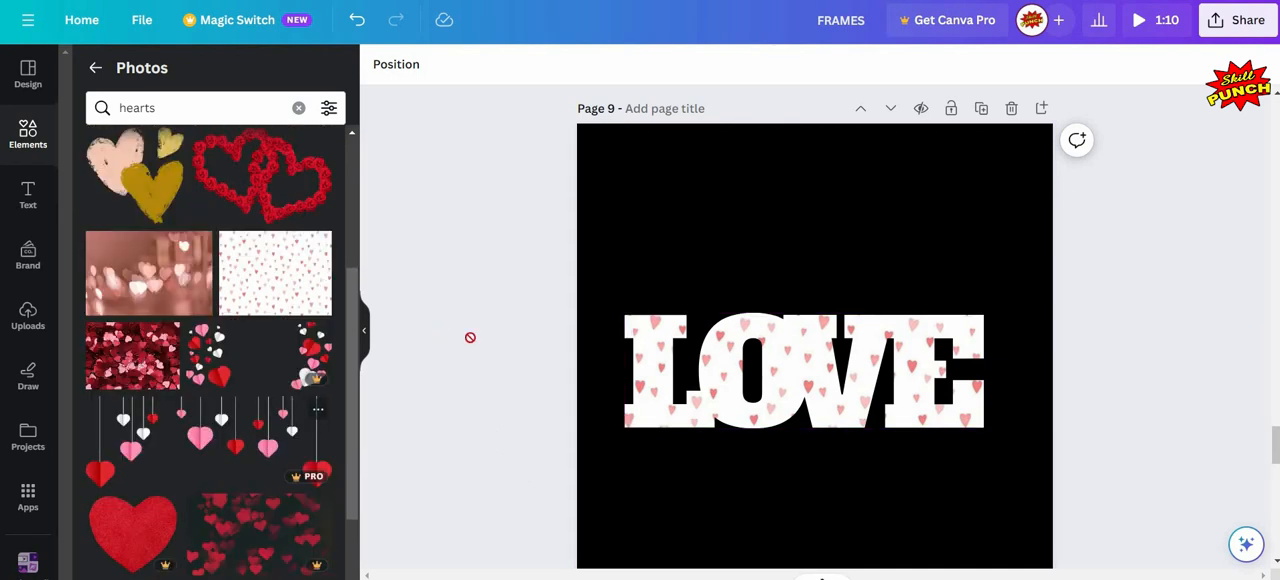
pyautogui.moveTo(133, 355); pyautogui.dragTo(462, 296)
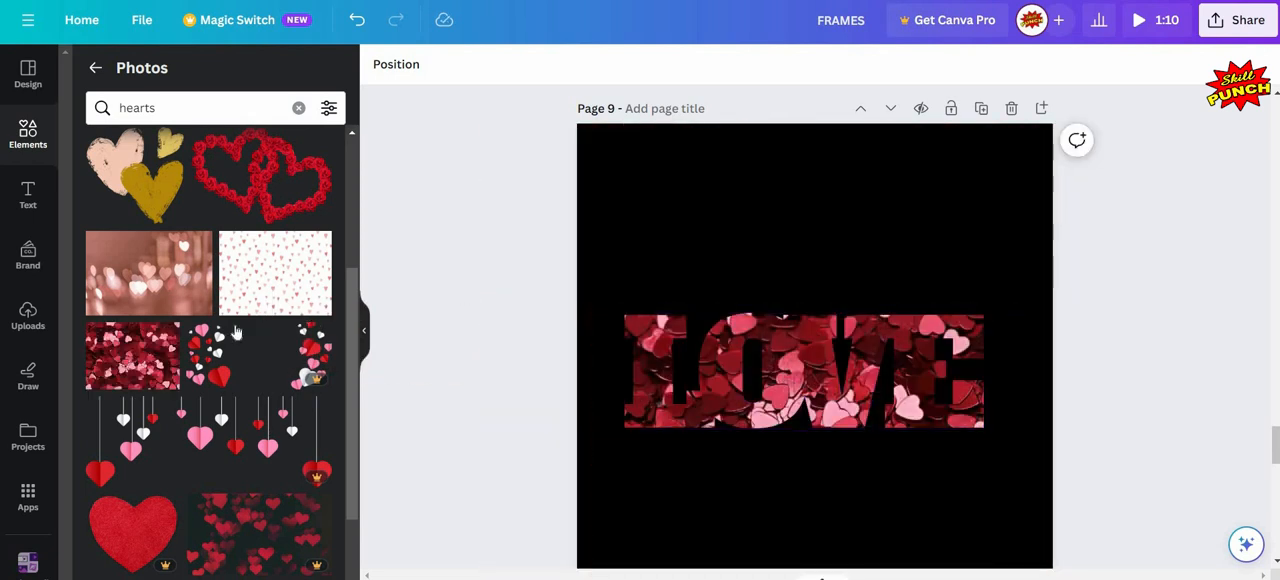
# - Fill page 9's LOVE frame with the pink photo of glowing blurred hearts and hide the photo library
pyautogui.scroll(-5, 236, 332)
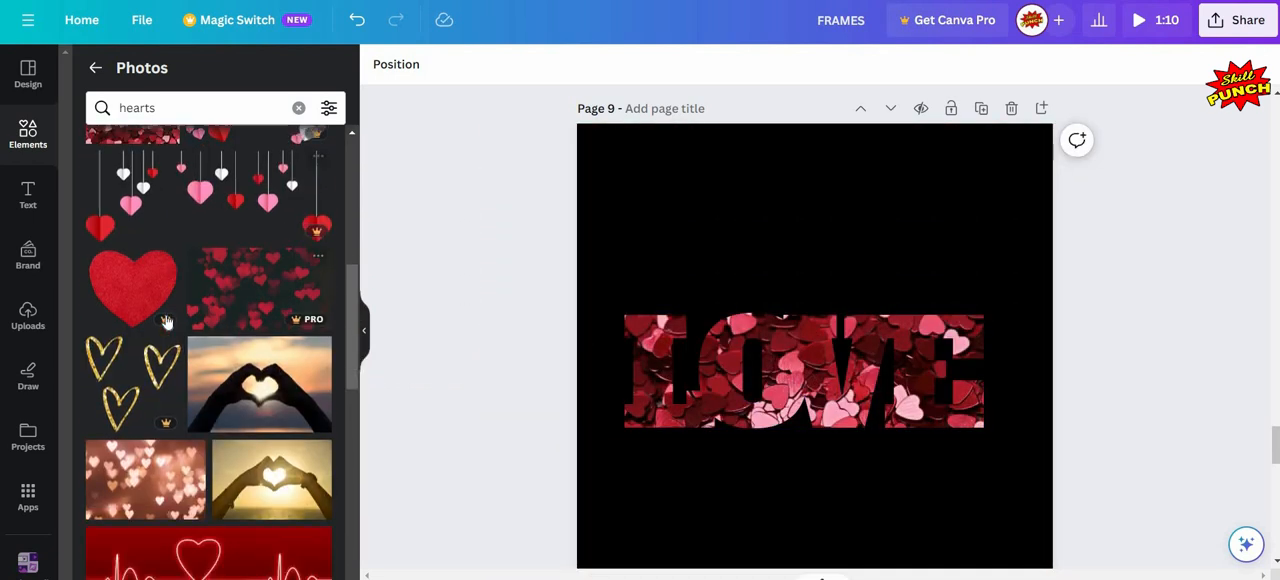
pyautogui.moveTo(145, 311); pyautogui.dragTo(450, 305)
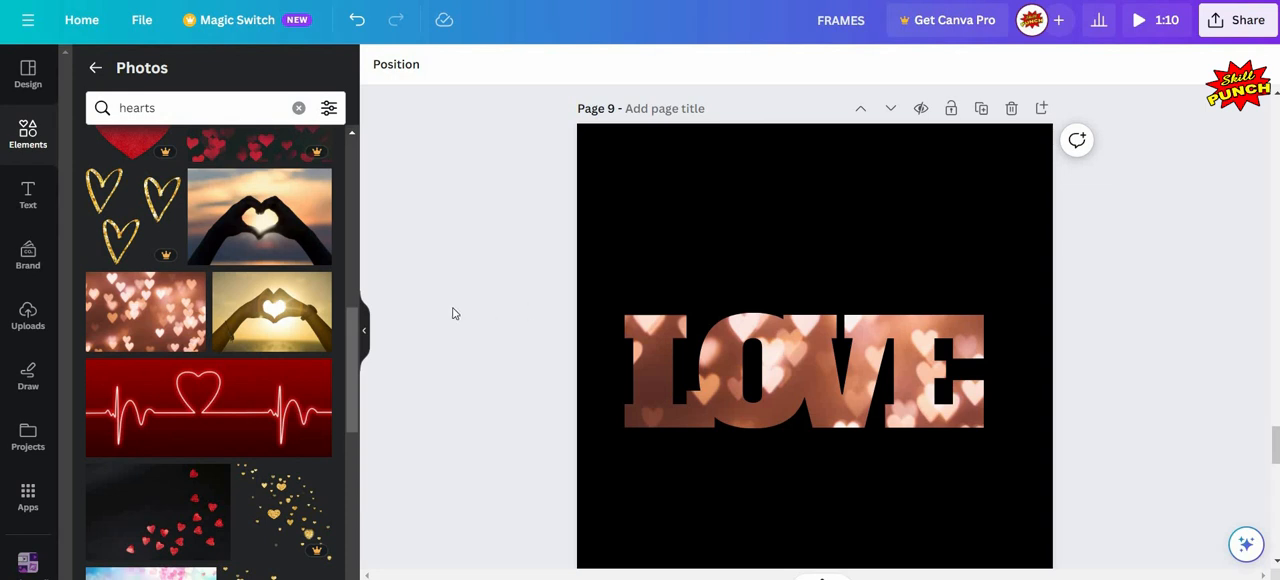
pyautogui.click(364, 334)
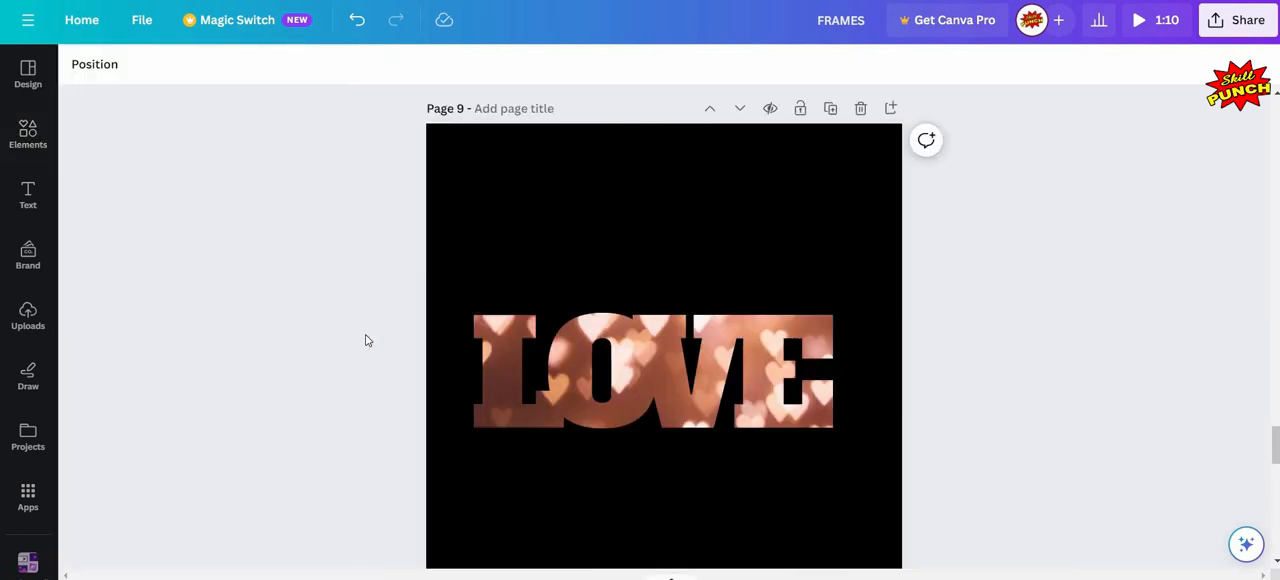
# - Go to page 10's ornate gold frame and search the photo library for "bride"
pyautogui.scroll(-5, 366, 340)
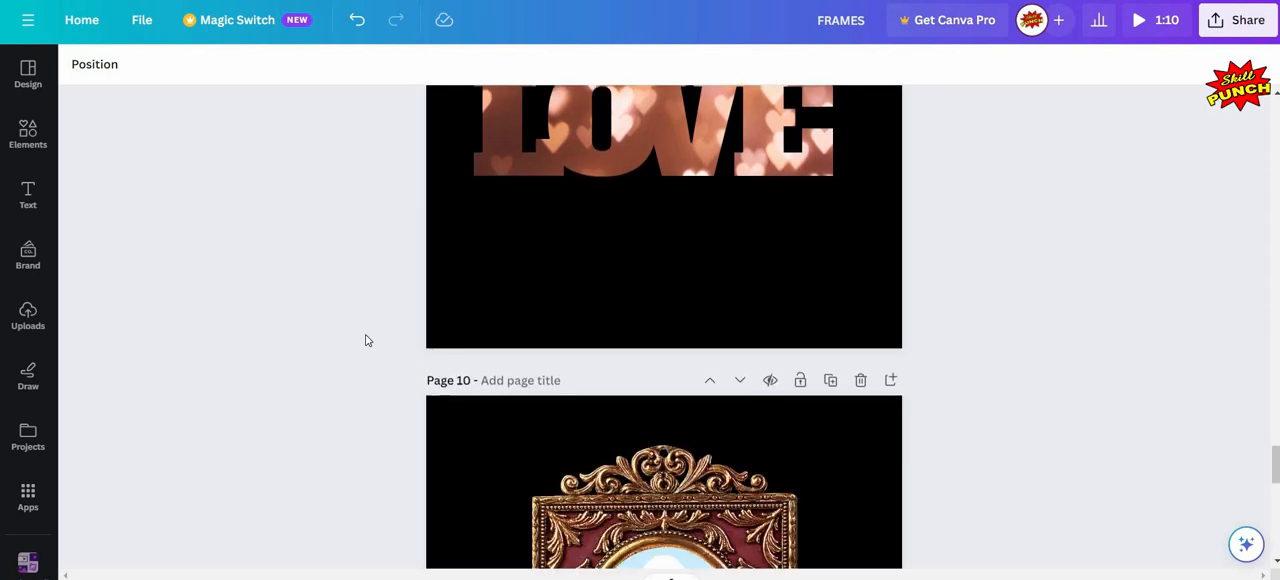
pyautogui.scroll(-1, 366, 340)
pyautogui.scroll(1, 366, 340)
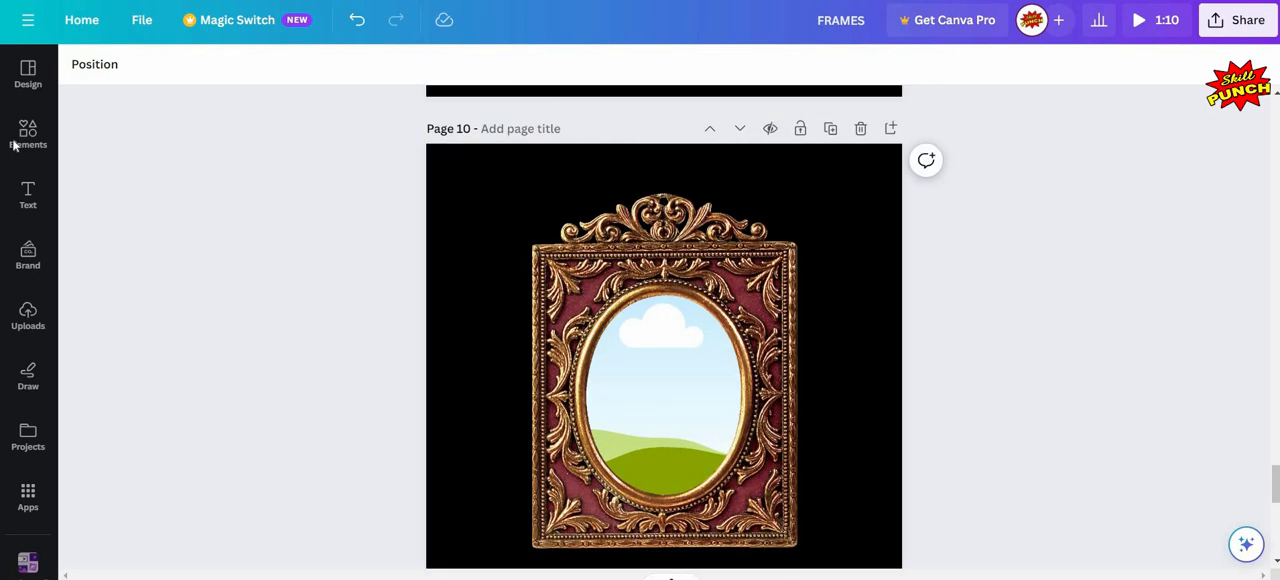
pyautogui.click(28, 134)
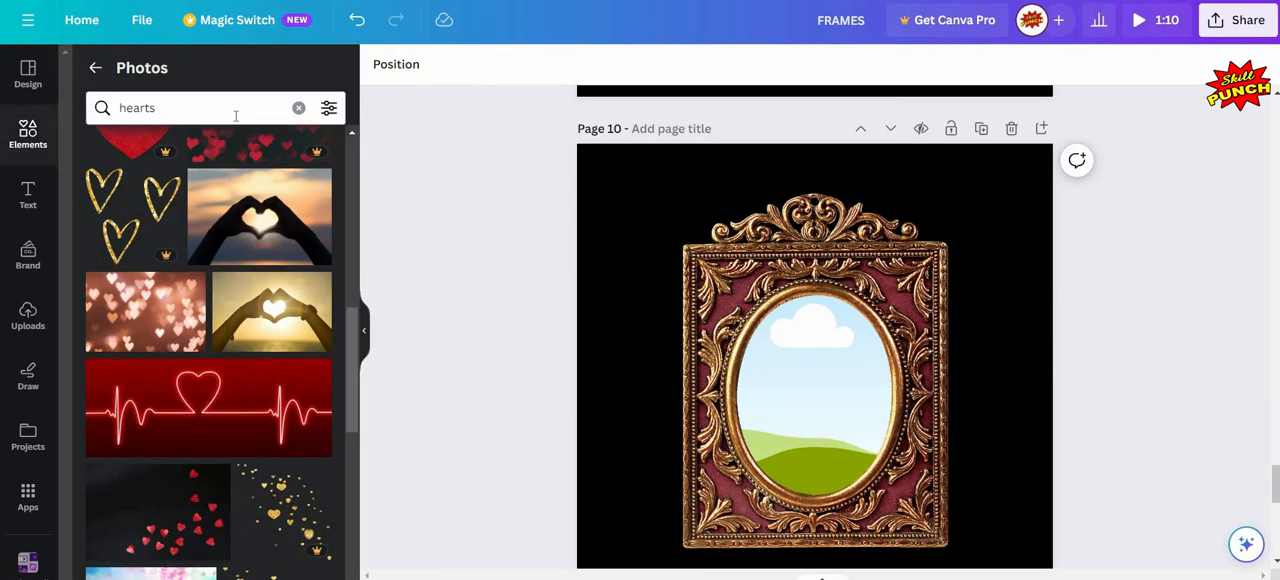
pyautogui.click(236, 116)
pyautogui.write('b')
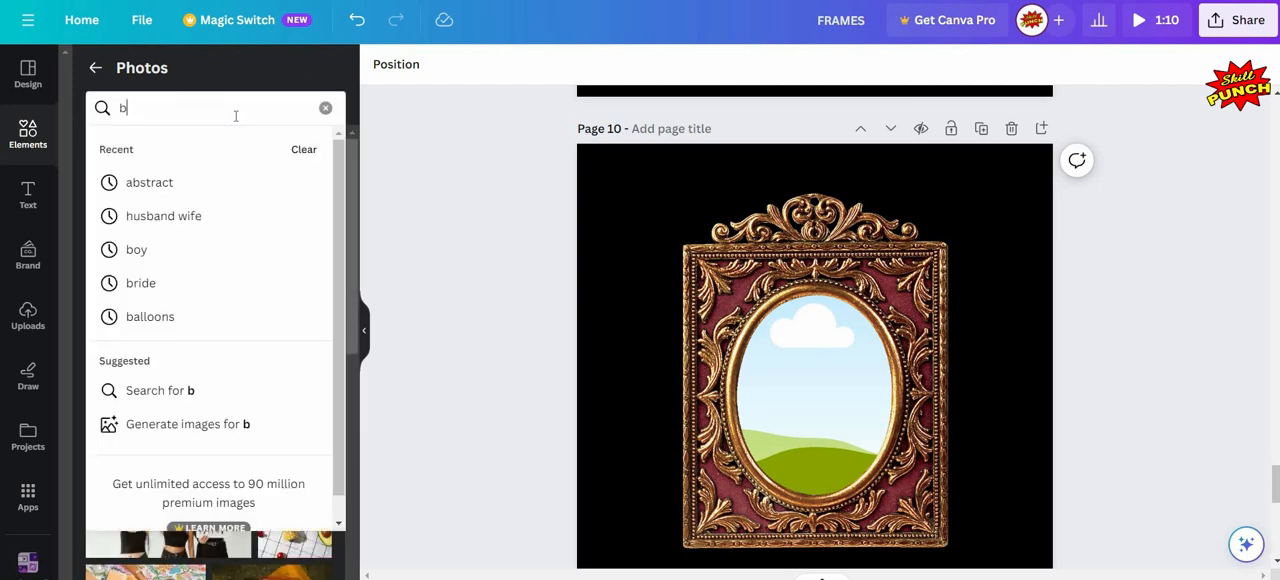
pyautogui.write('ride')
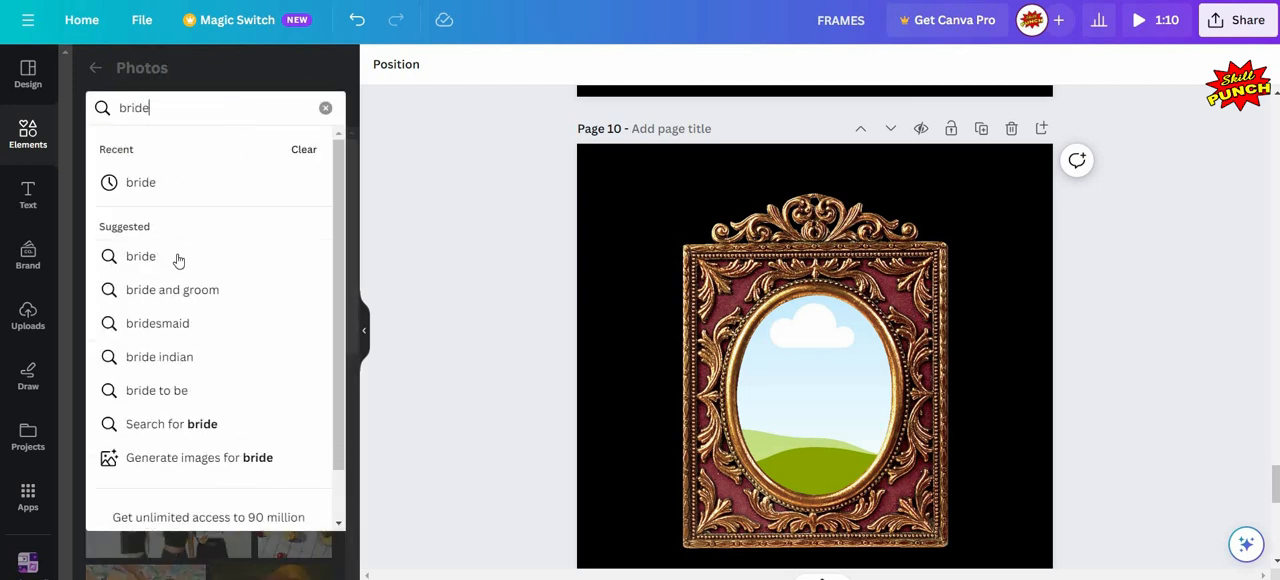
pyautogui.click(172, 258)
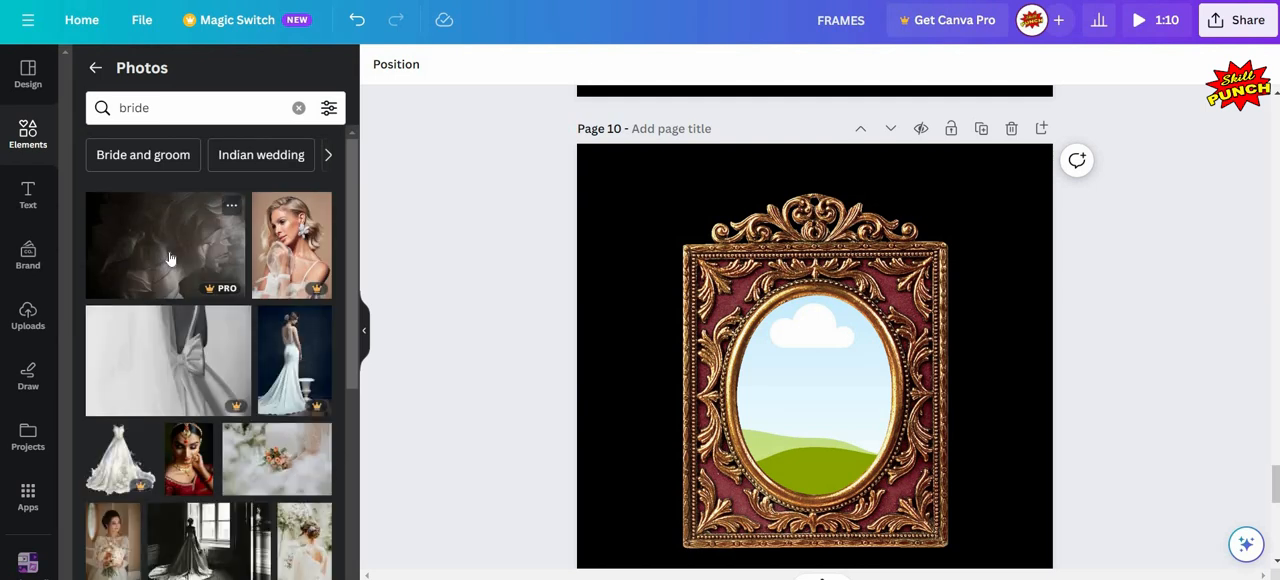
# - Fill the oval opening of page 10's ornate frame with the photo of the bride in red and gold jewellery
pyautogui.scroll(-3, 193, 300)
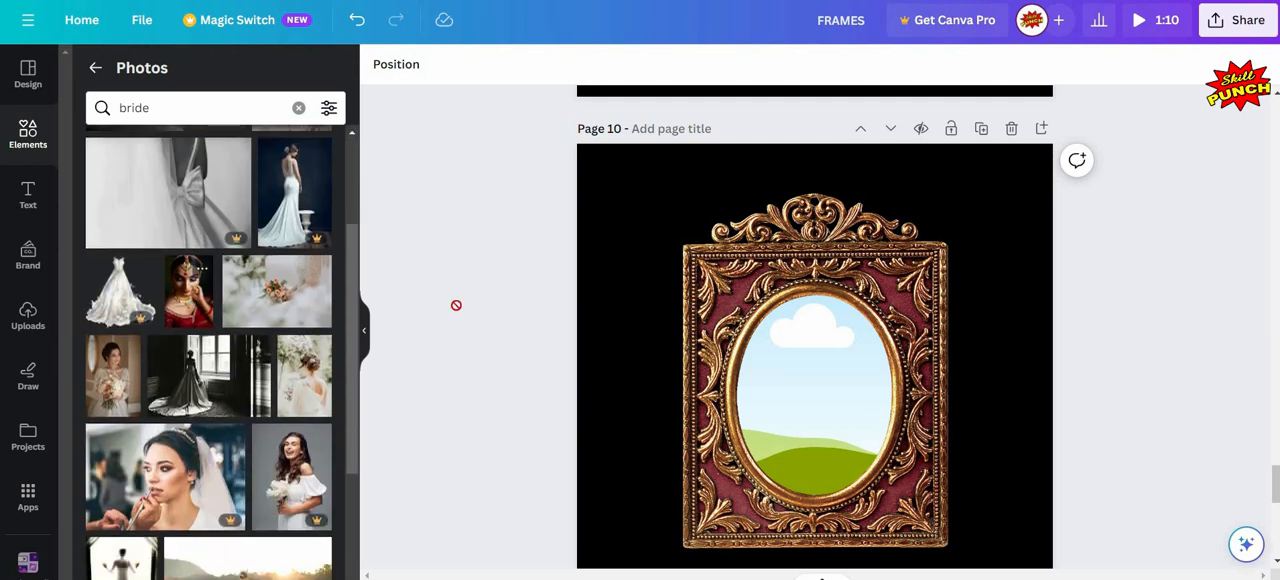
pyautogui.click(189, 290)
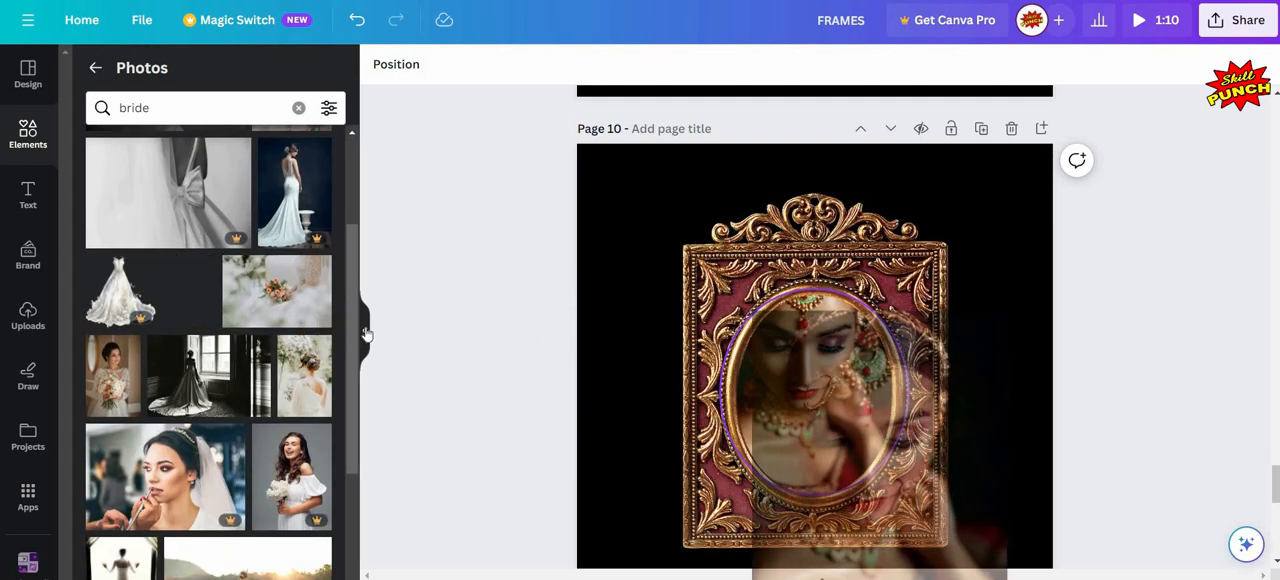
pyautogui.click(364, 330)
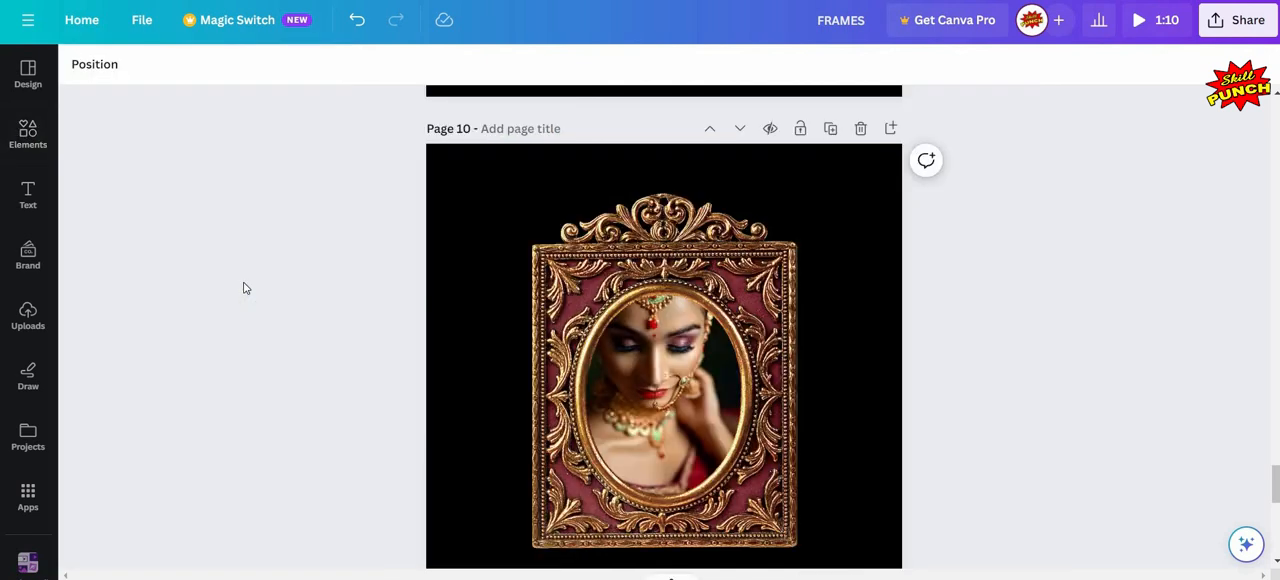
# - Shift the bride photo downward inside page 10's oval frame so more of her forehead jewellery and hair shows
pyautogui.scroll(-2, 700, 307)
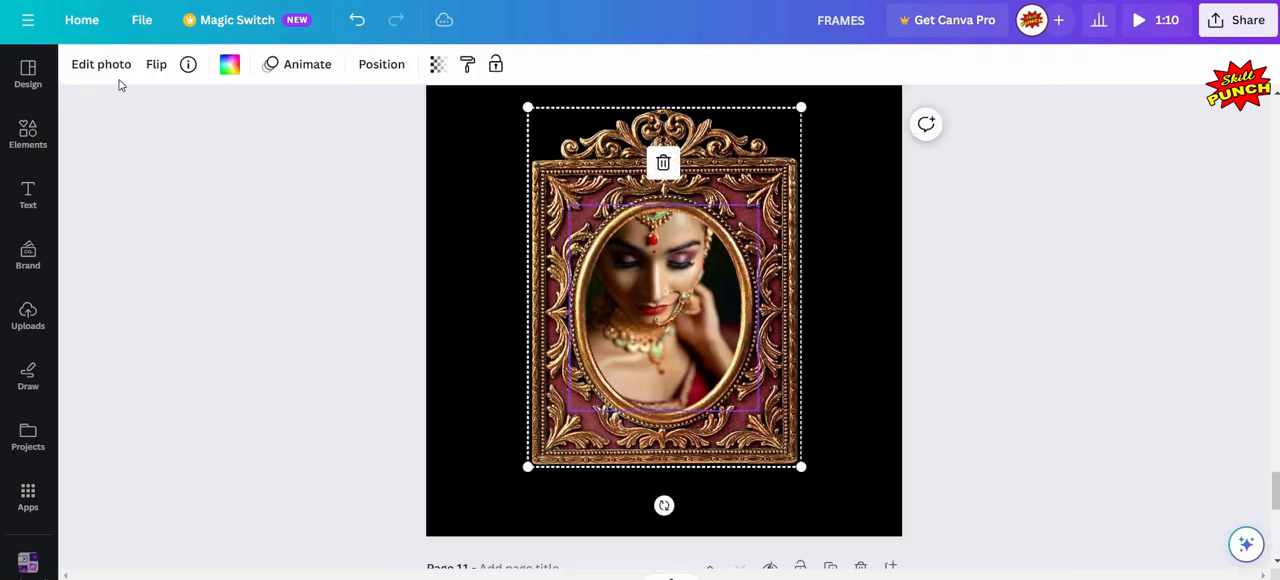
pyautogui.click(101, 65)
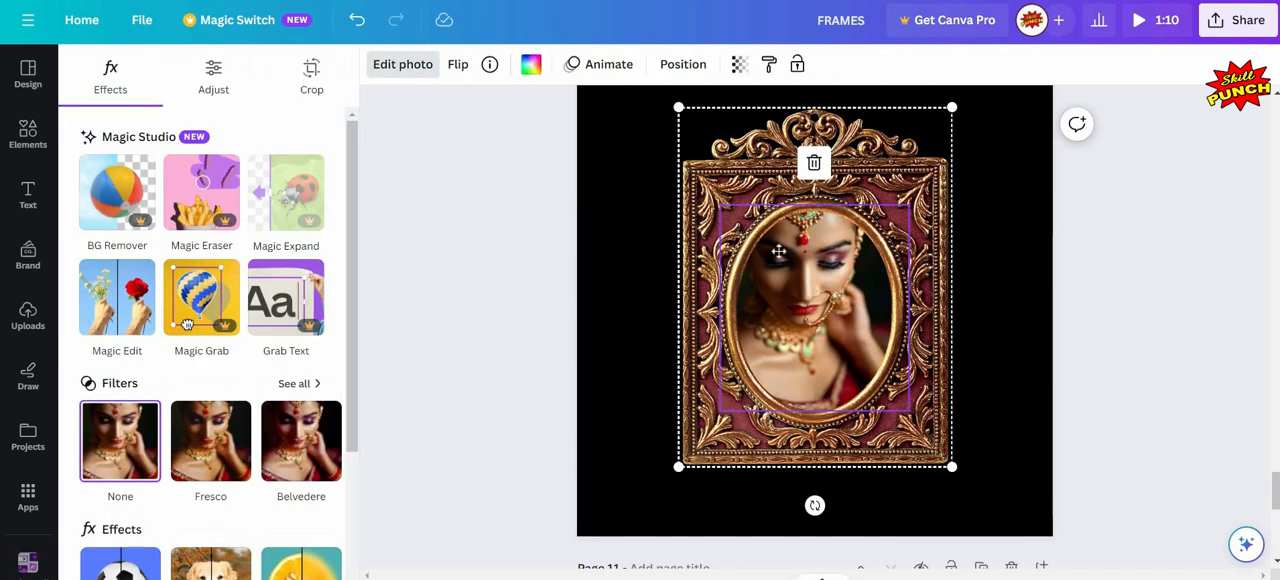
pyautogui.doubleClick(686, 286)
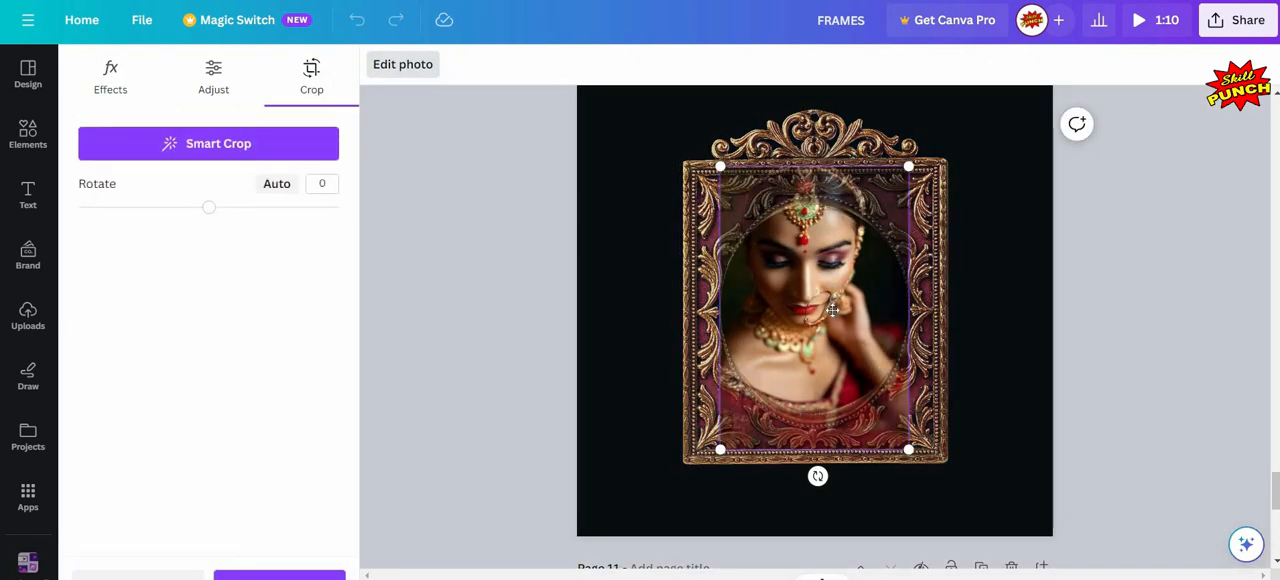
pyautogui.moveTo(833, 313); pyautogui.dragTo(833, 334)
pyautogui.moveTo(560, 276); pyautogui.dragTo(435, 256)
pyautogui.press('Escape')
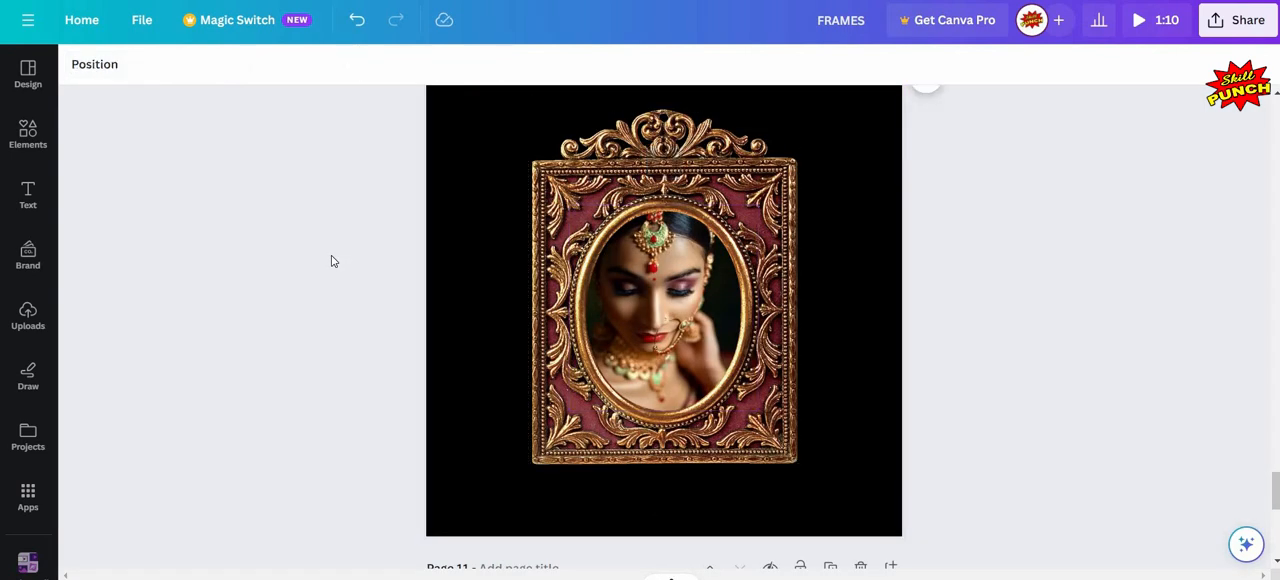
# - Go to page 11's vintage television frame and search the photo library for "boy"
pyautogui.scroll(-5, 333, 261)
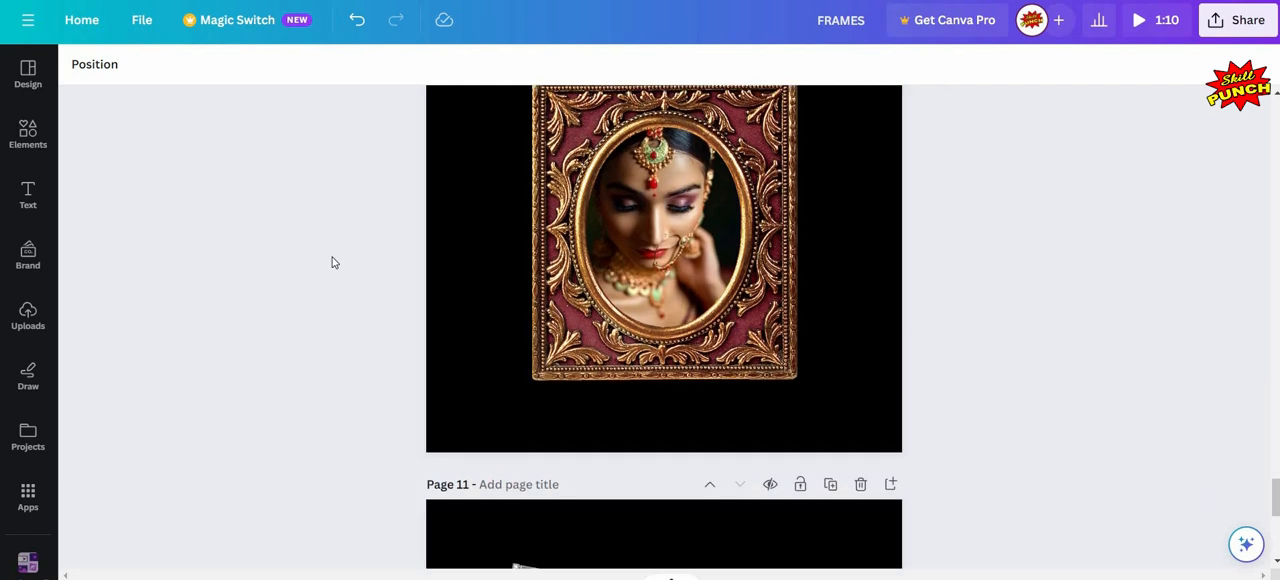
pyautogui.click(28, 132)
pyautogui.click(226, 107)
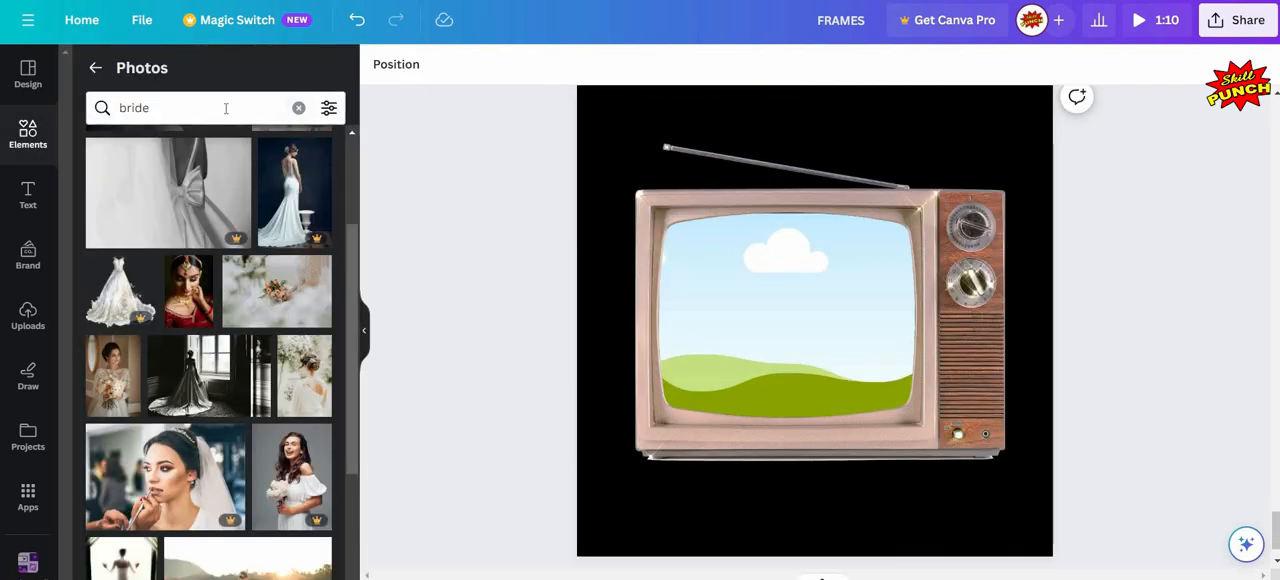
pyautogui.hotkey('ctrl', 'a')
pyautogui.press('BackSpace')
pyautogui.write('b')
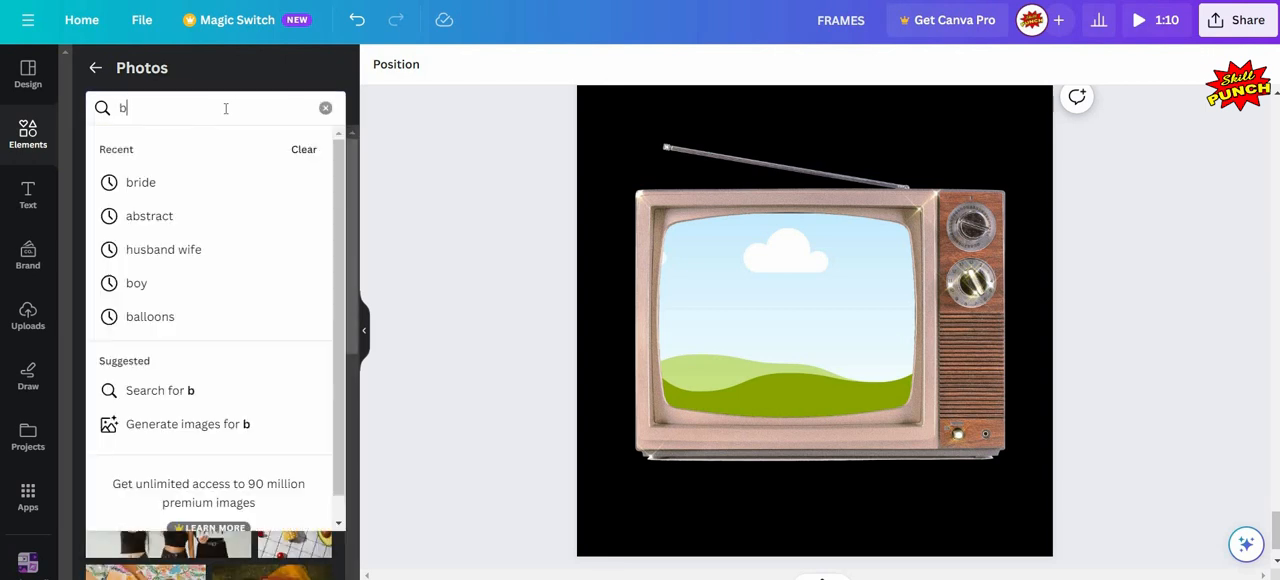
pyautogui.write('oy')
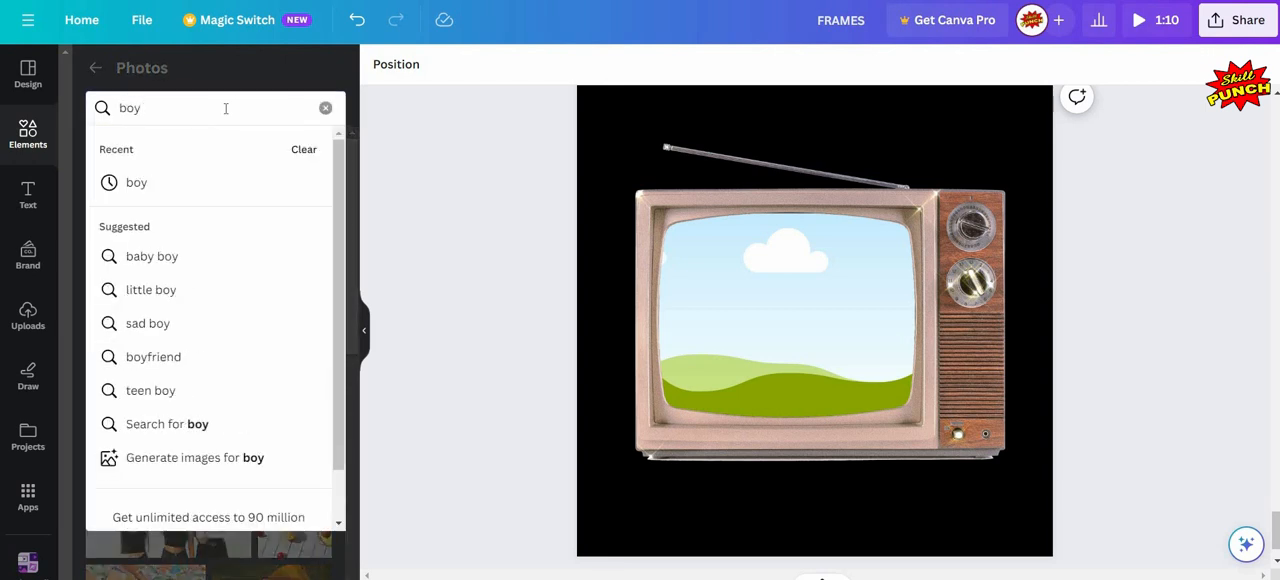
pyautogui.press('Return')
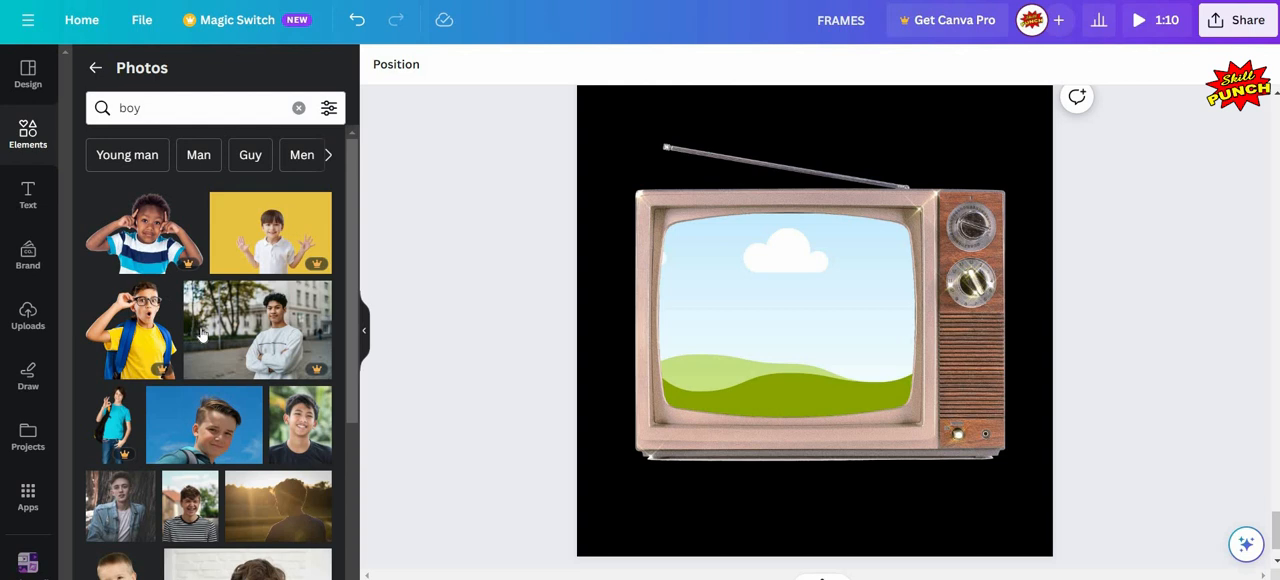
# - Browse the boy photos for a picture to fill the screen of page 11's vintage television frame
pyautogui.scroll(-3, 205, 330)
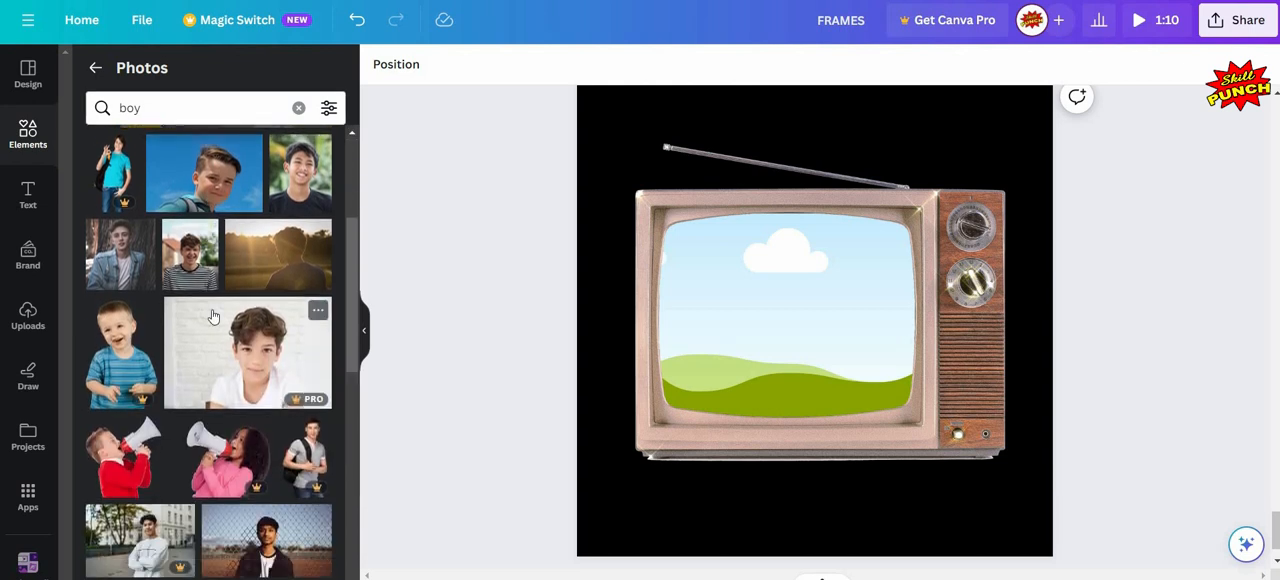
pyautogui.scroll(-4, 212, 317)
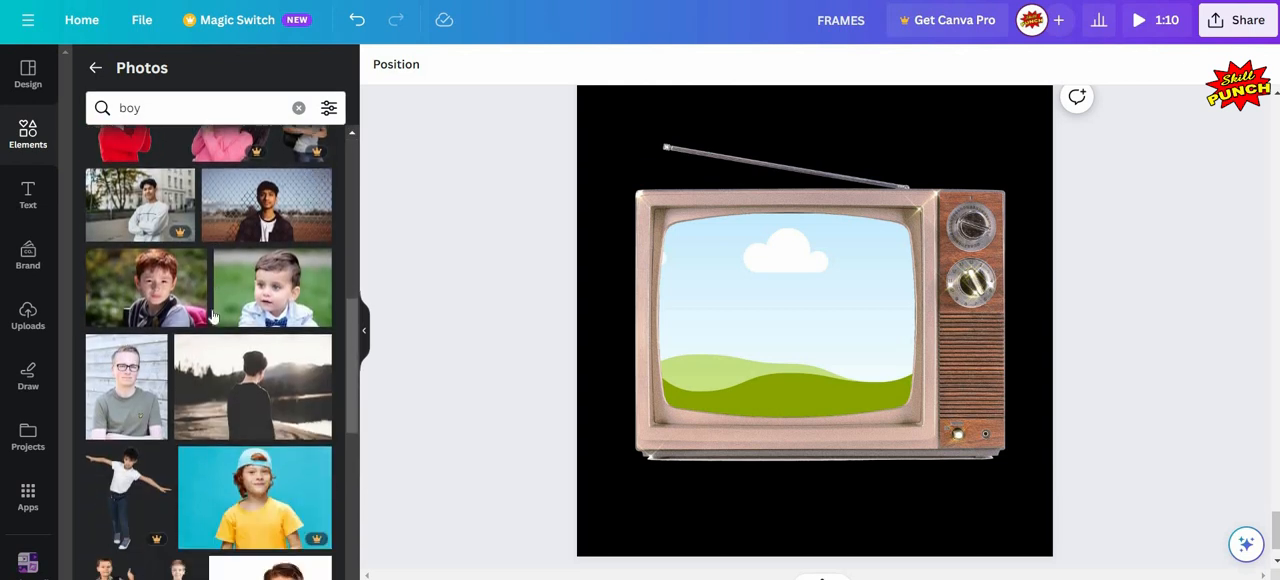
pyautogui.scroll(-6, 212, 317)
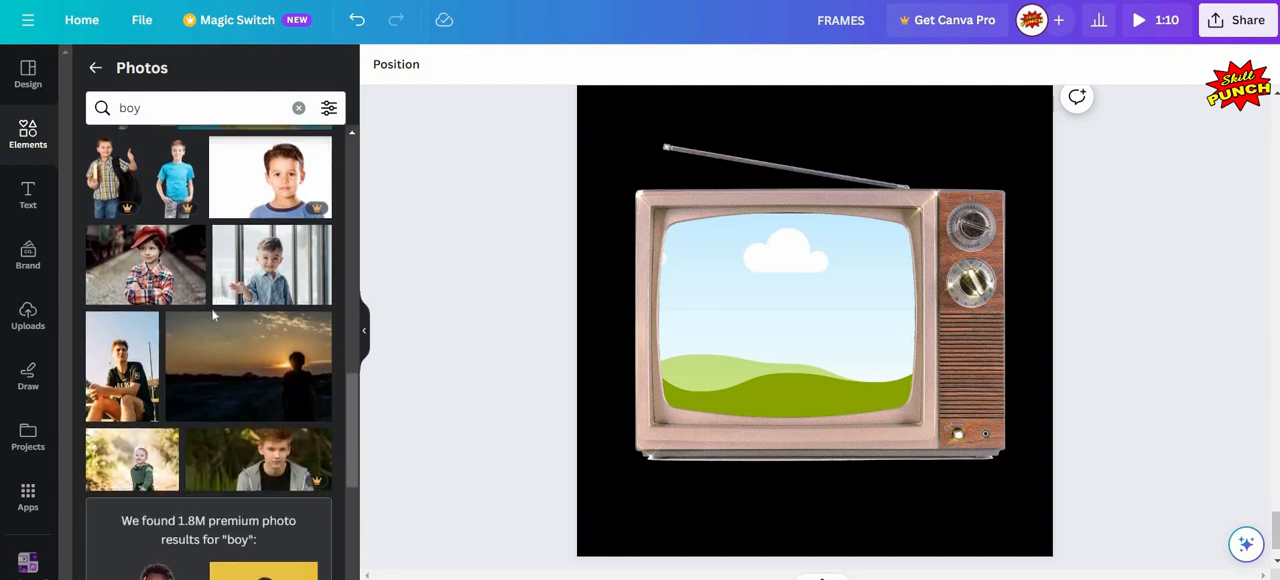
pyautogui.scroll(-5, 212, 317)
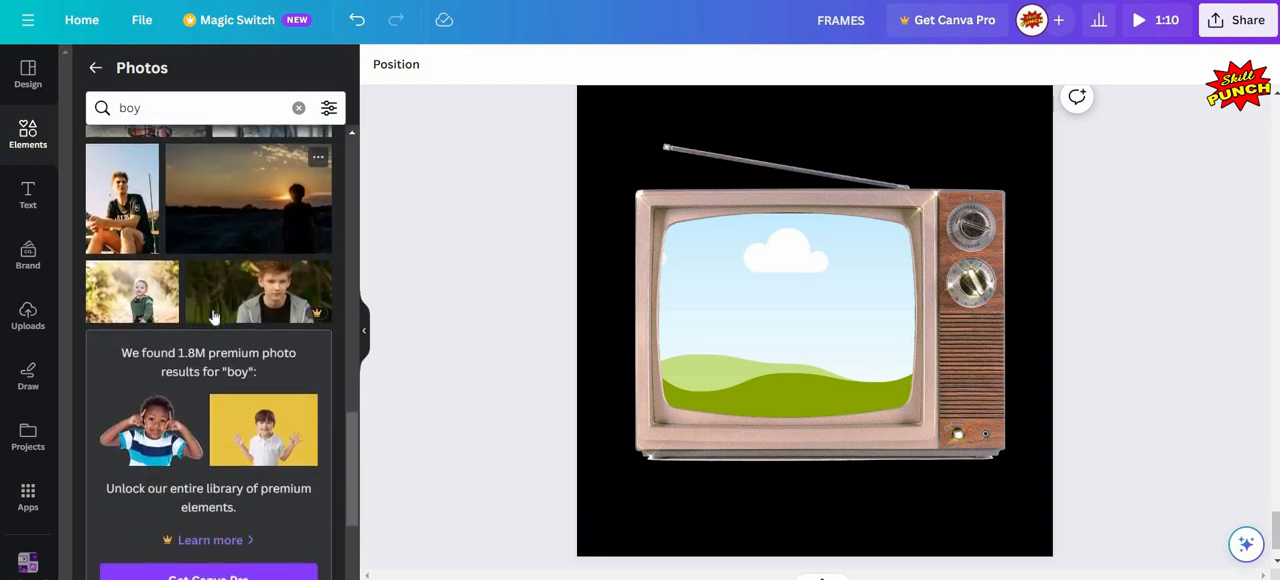
pyautogui.scroll(-3, 212, 317)
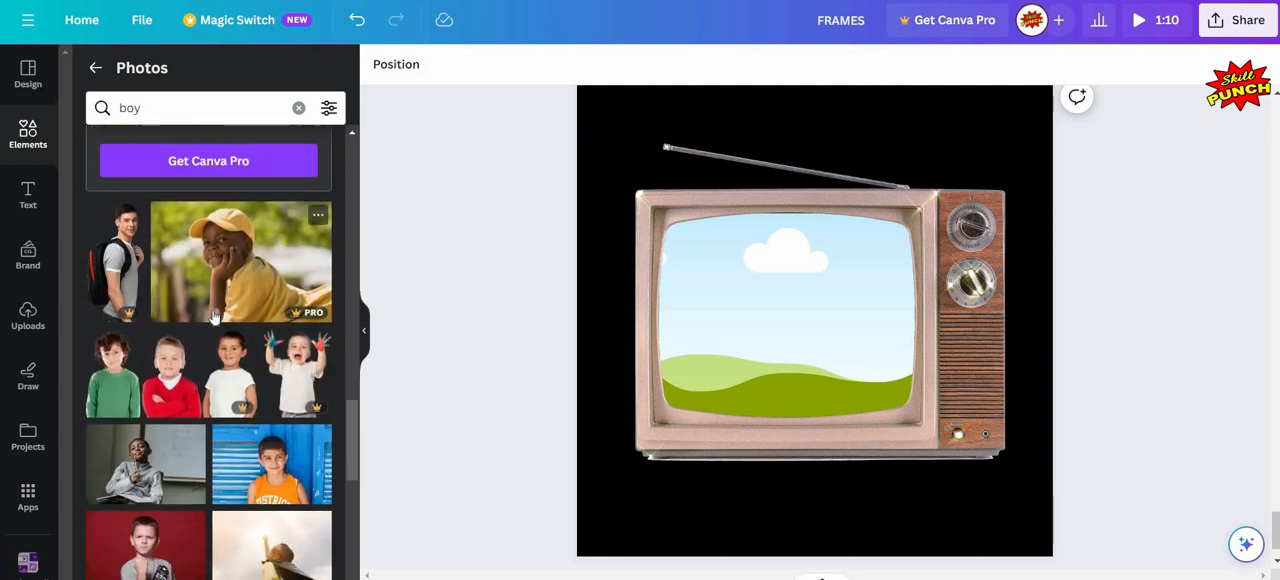
pyautogui.scroll(-1, 253, 314)
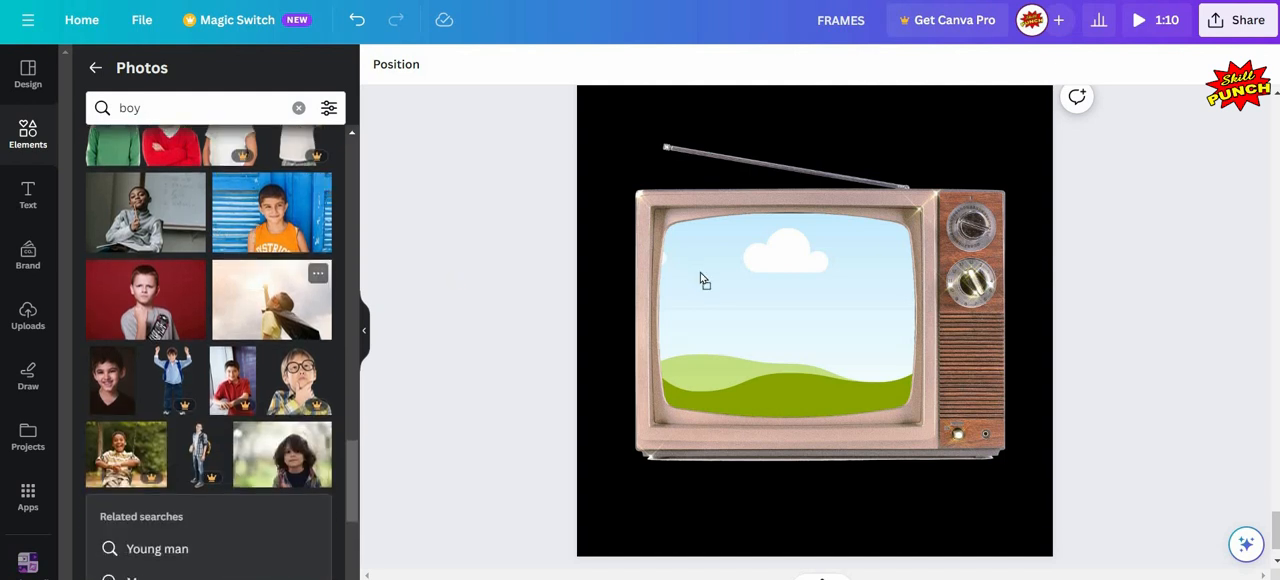